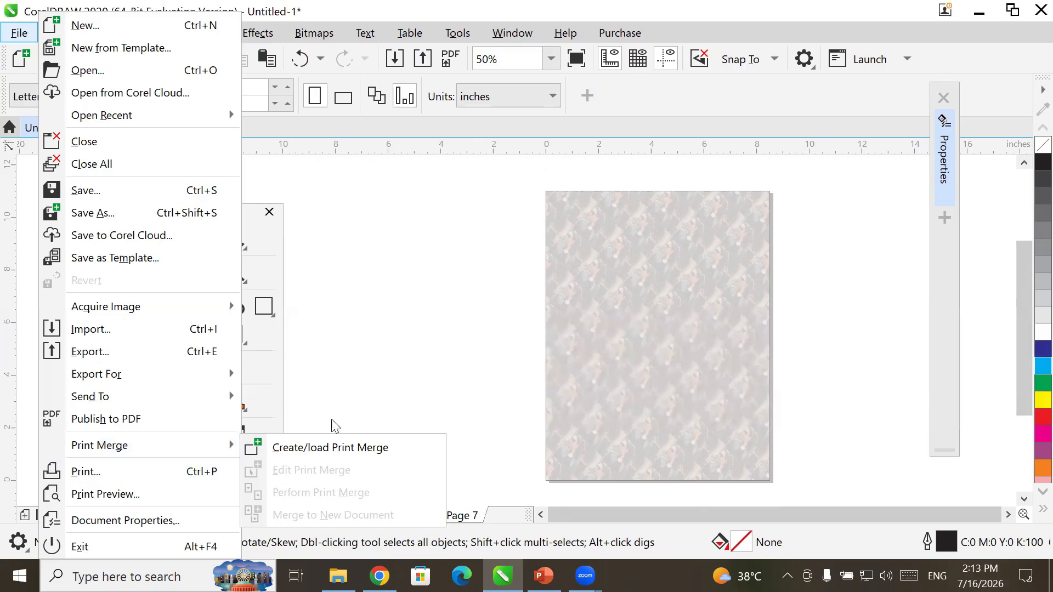
- Dismiss the Print Merge submenu and close all open documents
click(397, 338)
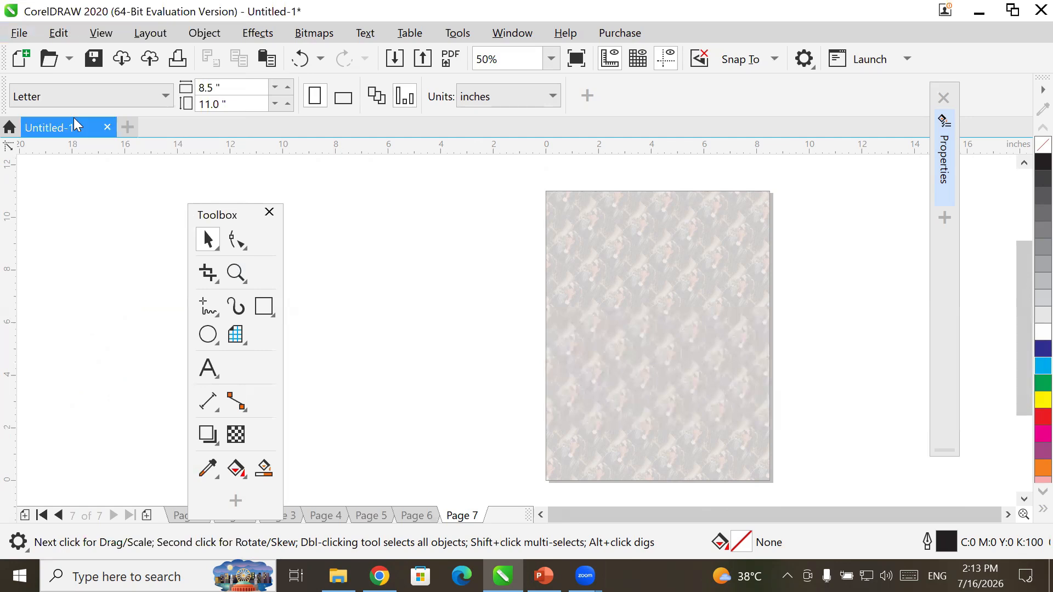
click(18, 34)
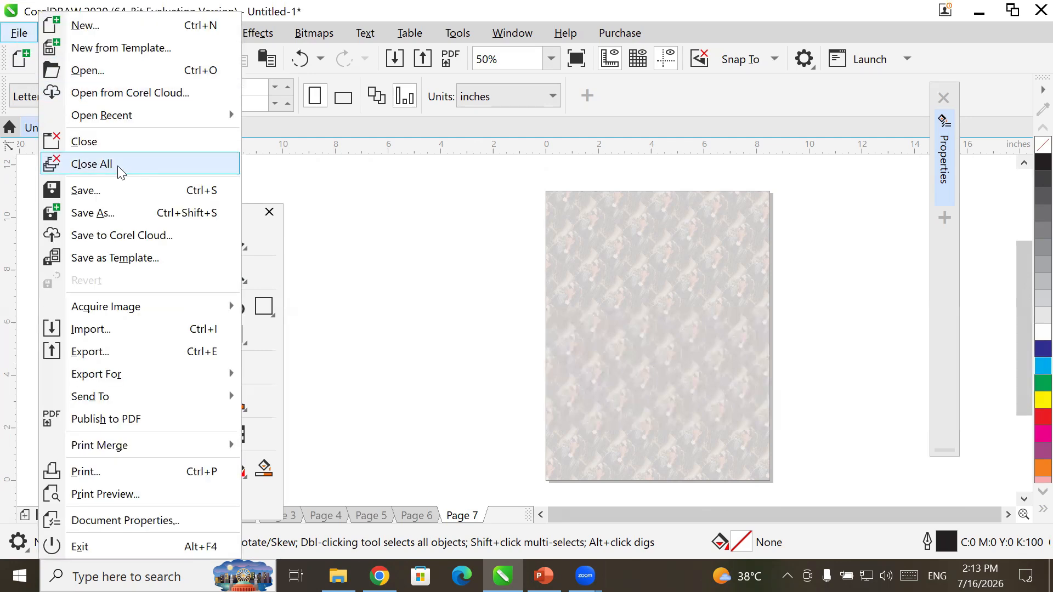
click(91, 164)
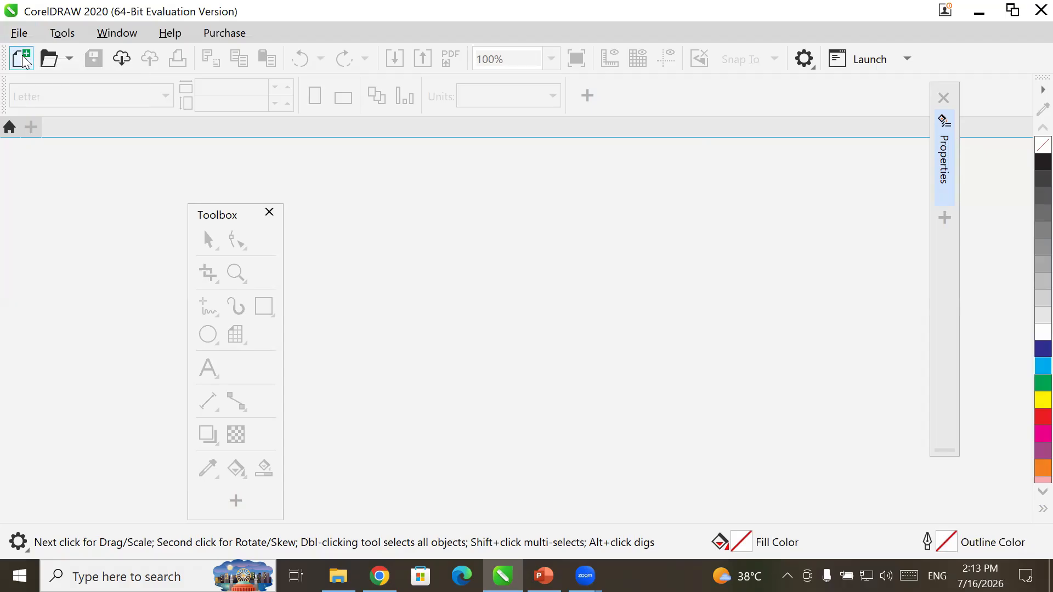
- Create a new 1-page landscape Half Letter document, 8.5 × 5.5 inches
click(22, 58)
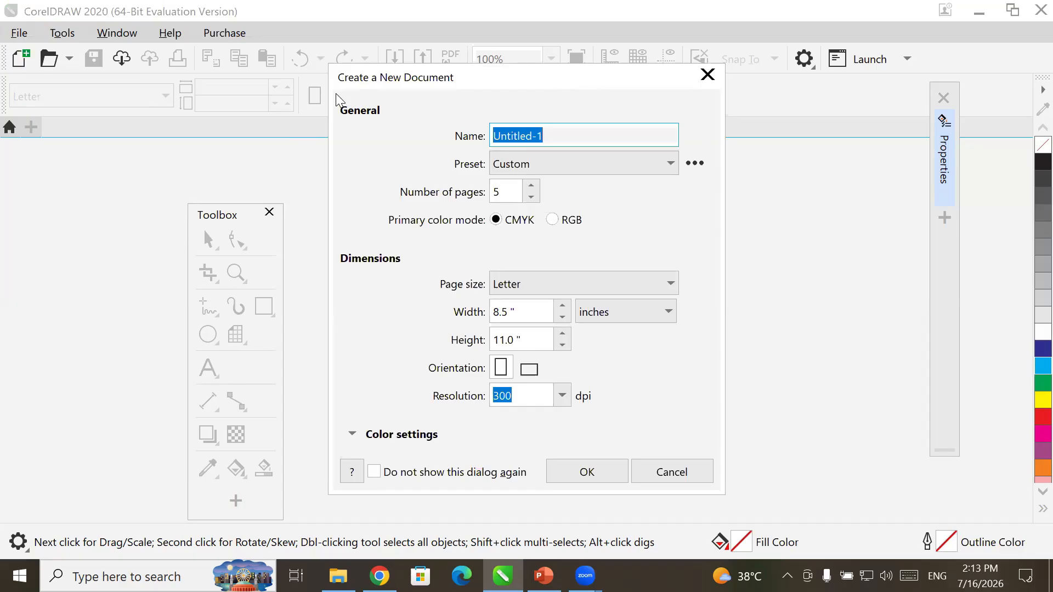
click(531, 197)
click(531, 197)
click(530, 197)
click(531, 197)
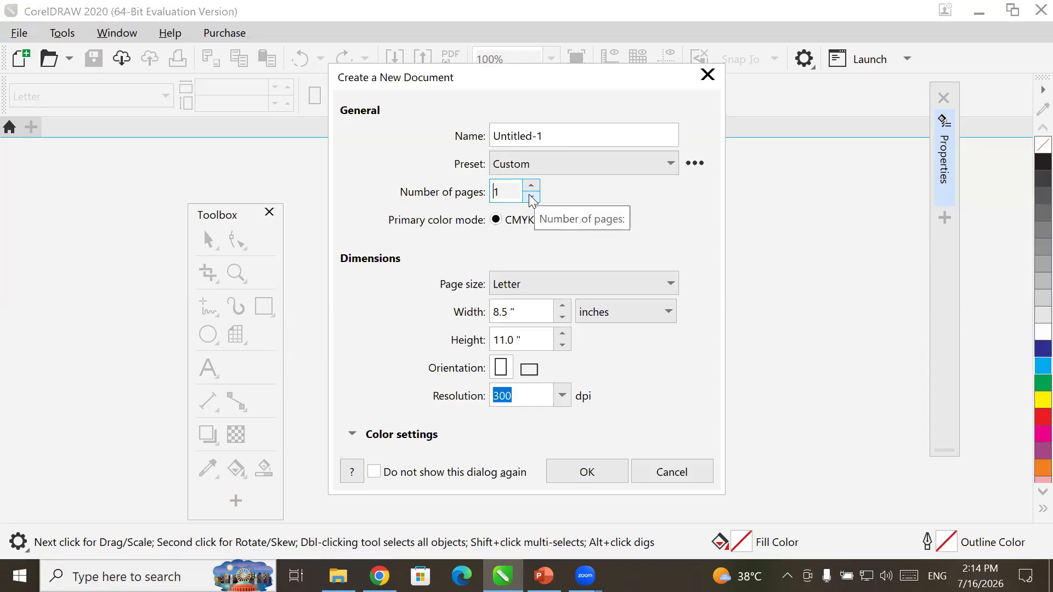
click(520, 223)
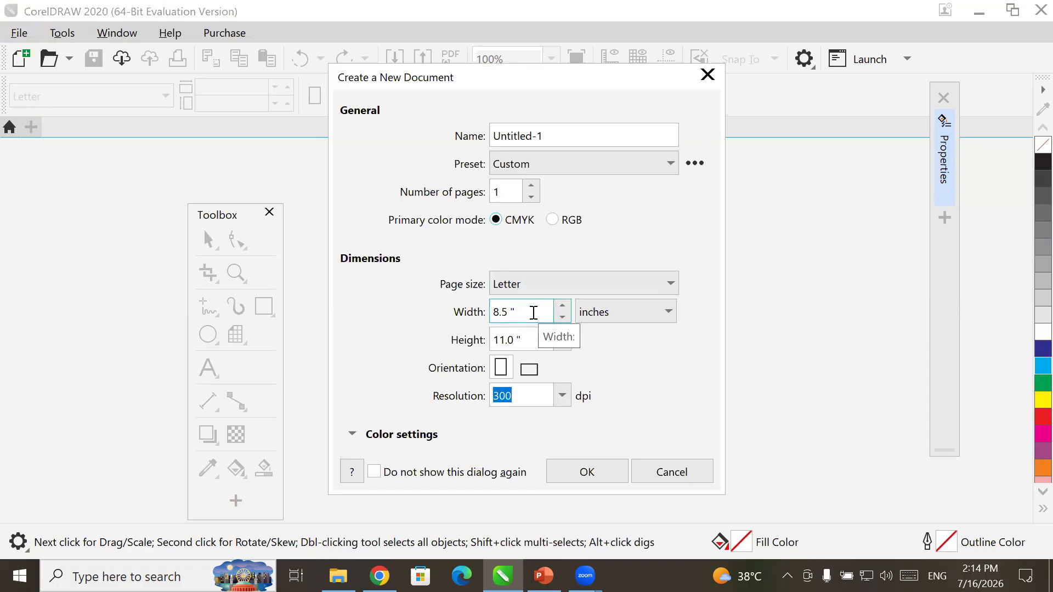
click(613, 297)
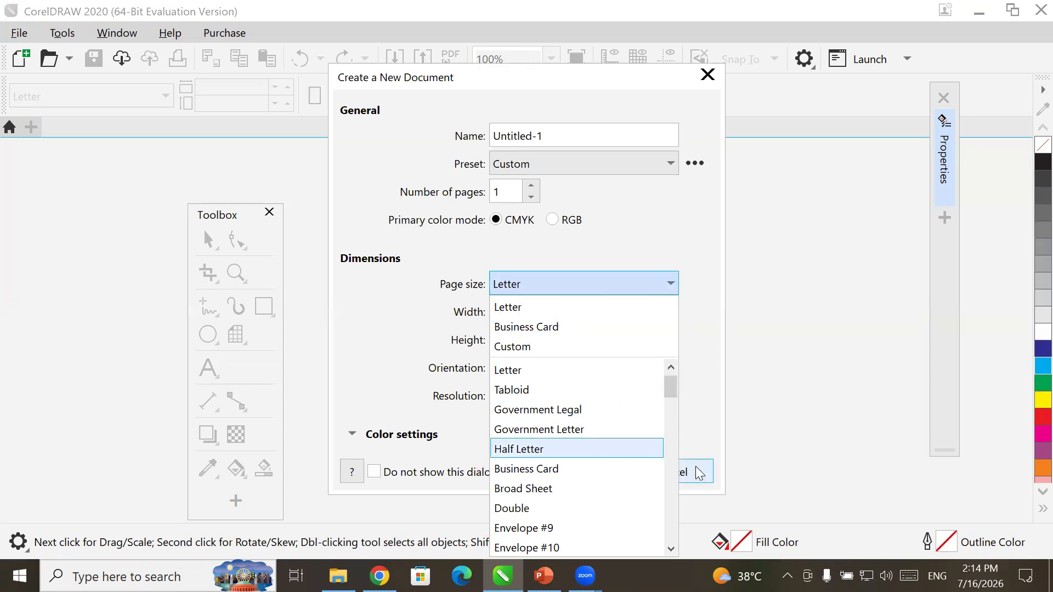
click(660, 454)
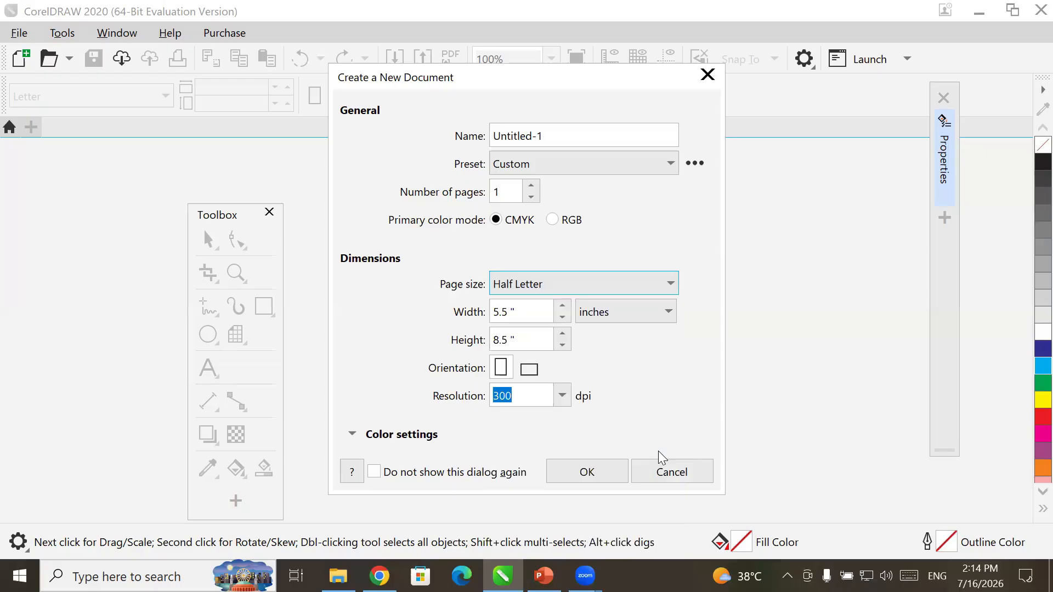
click(528, 369)
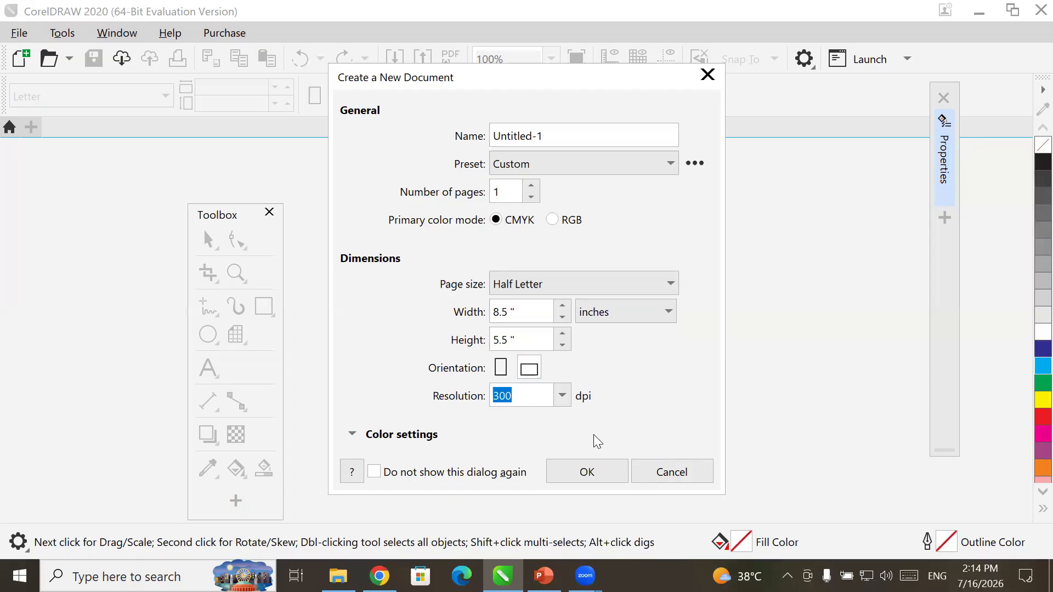
click(602, 469)
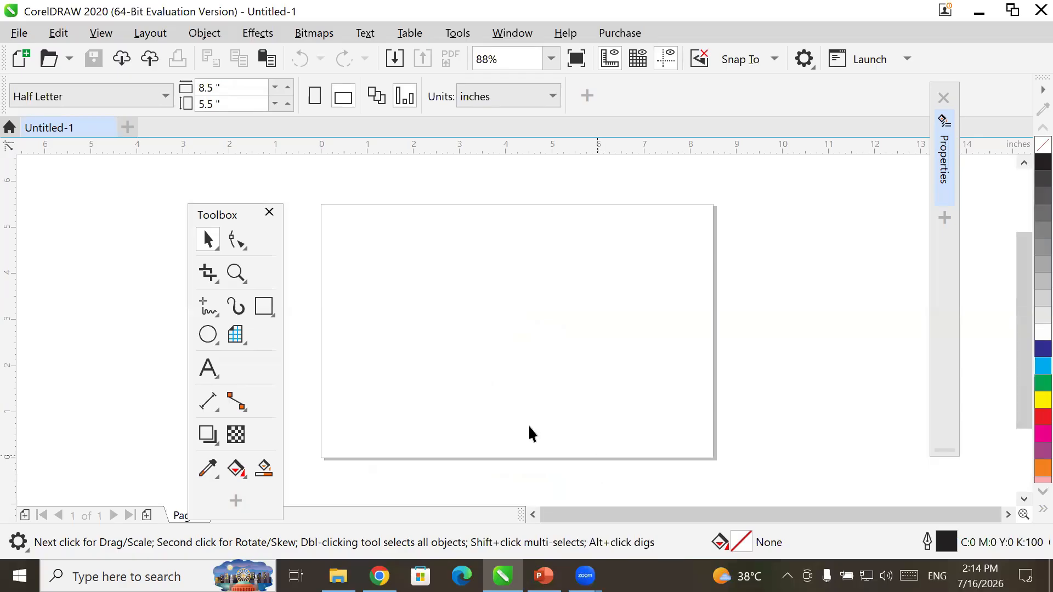
- Add a rectangle framing the whole page and try the light-bulb and balloon spray strokes on it
double_click(262, 310)
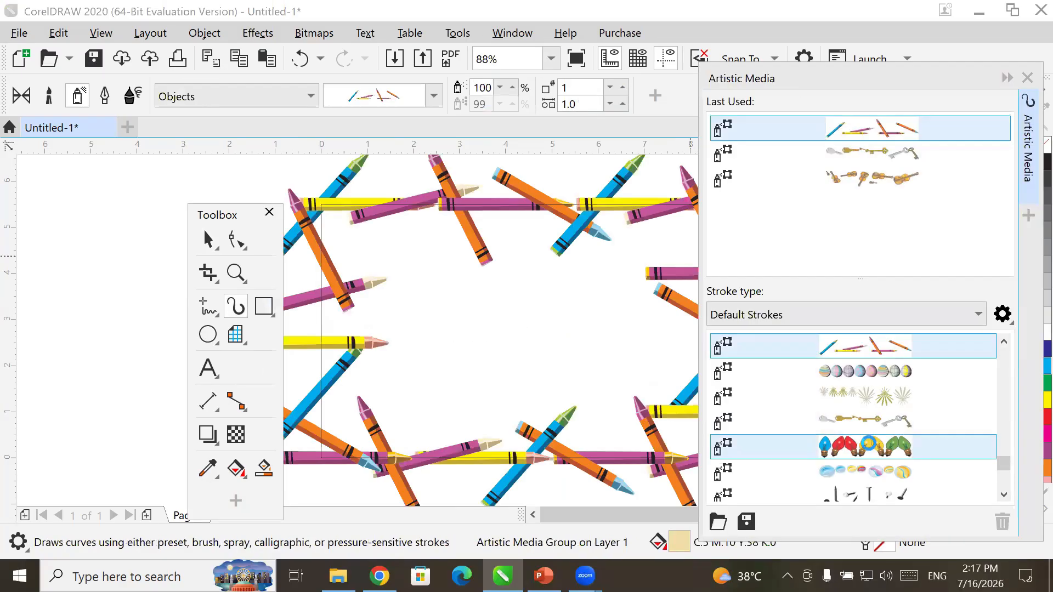
click(869, 443)
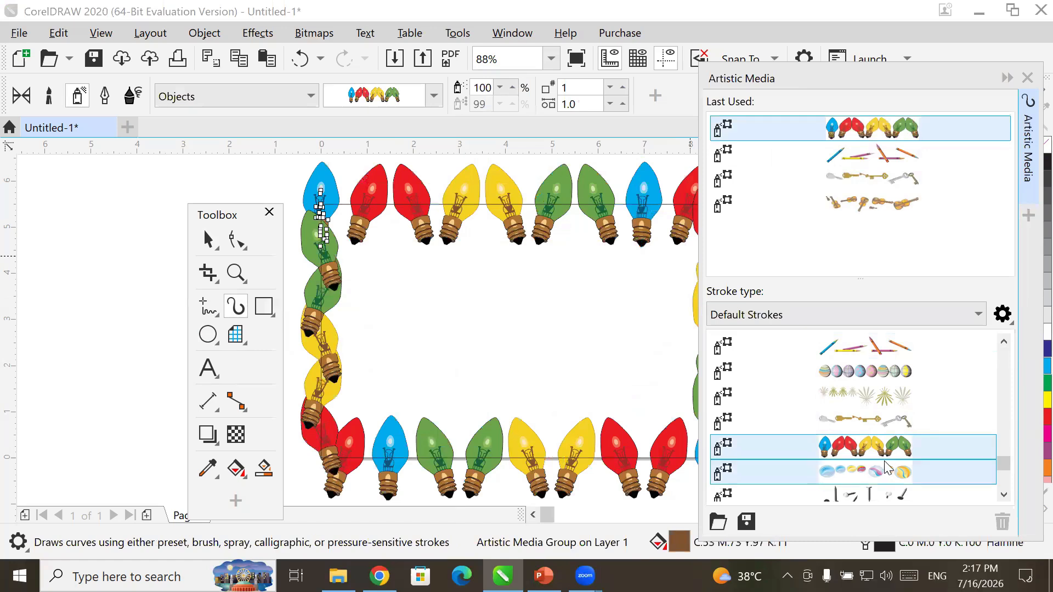
scroll(903, 467, down, 2)
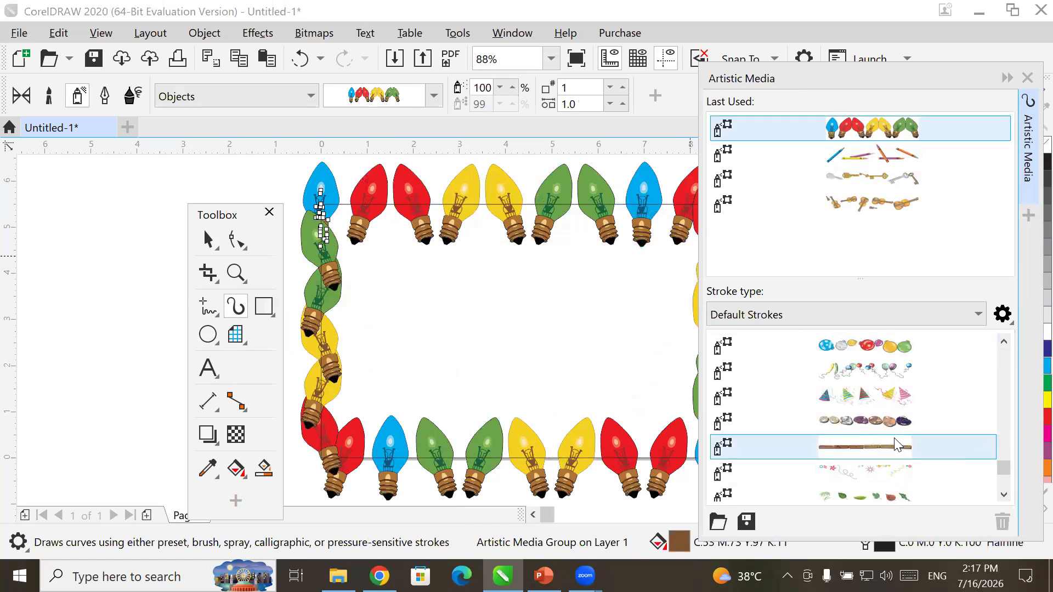
click(854, 366)
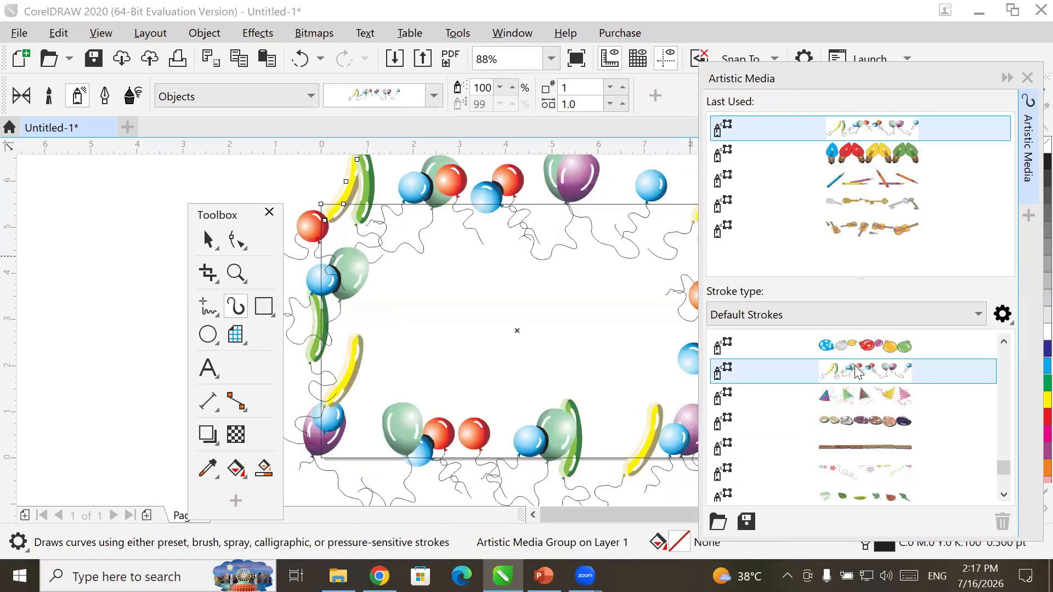
scroll(912, 486, down, 2)
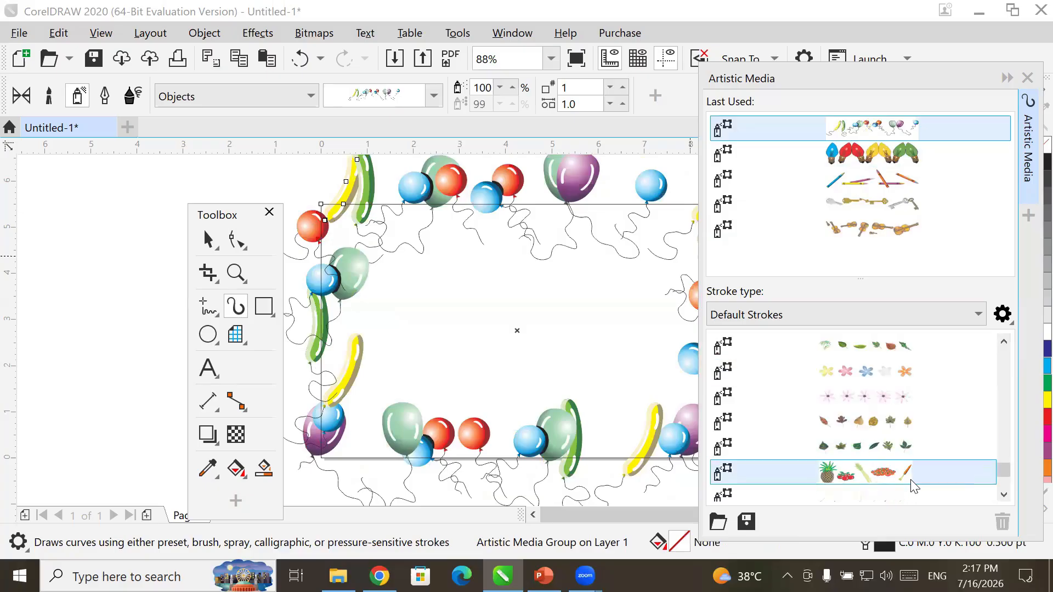
scroll(868, 428, down, 2)
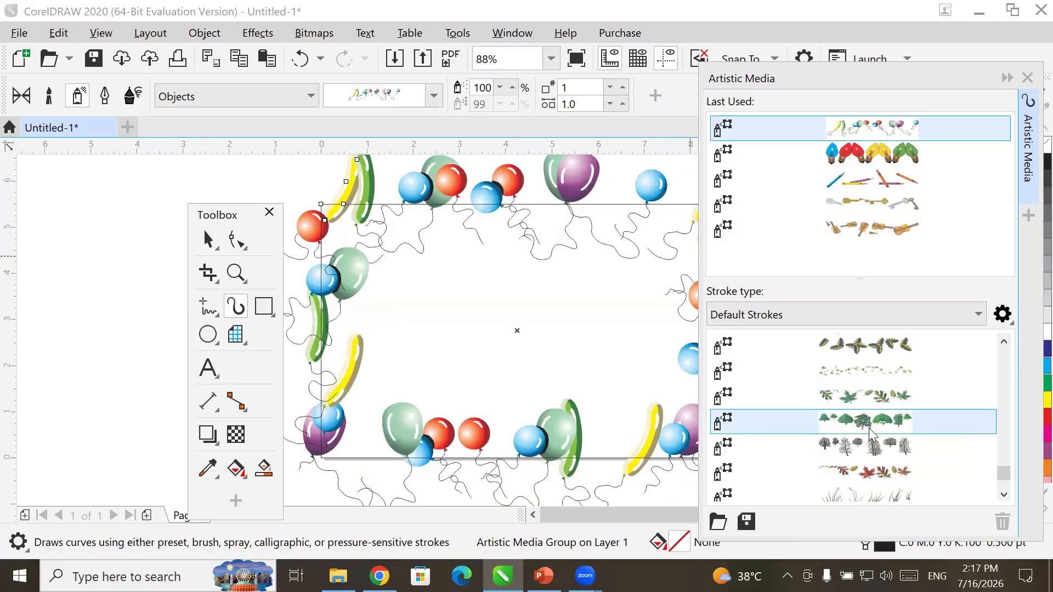
scroll(876, 447, down, 3)
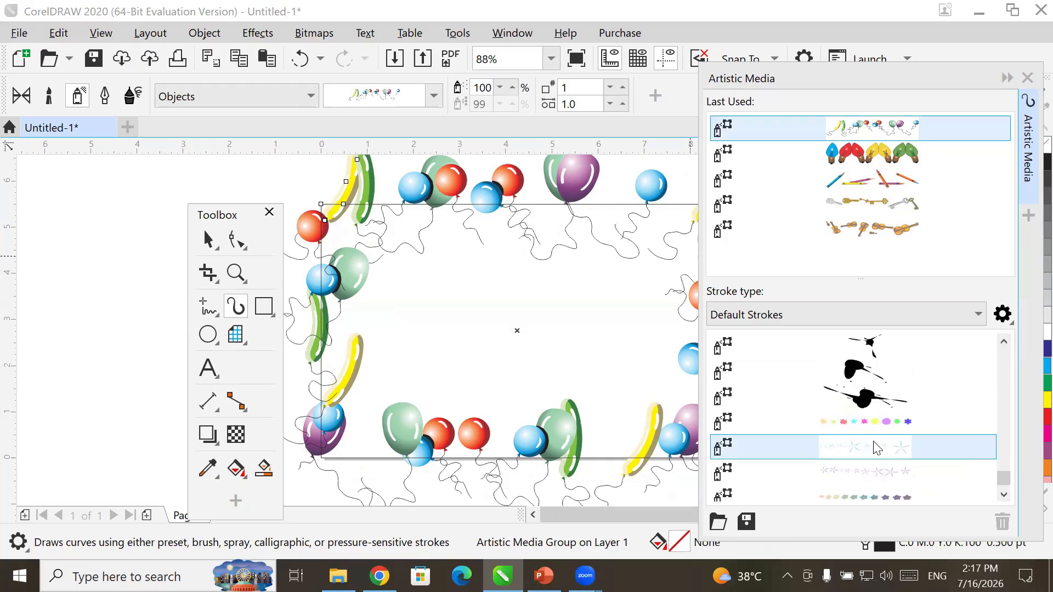
scroll(876, 447, down, 1)
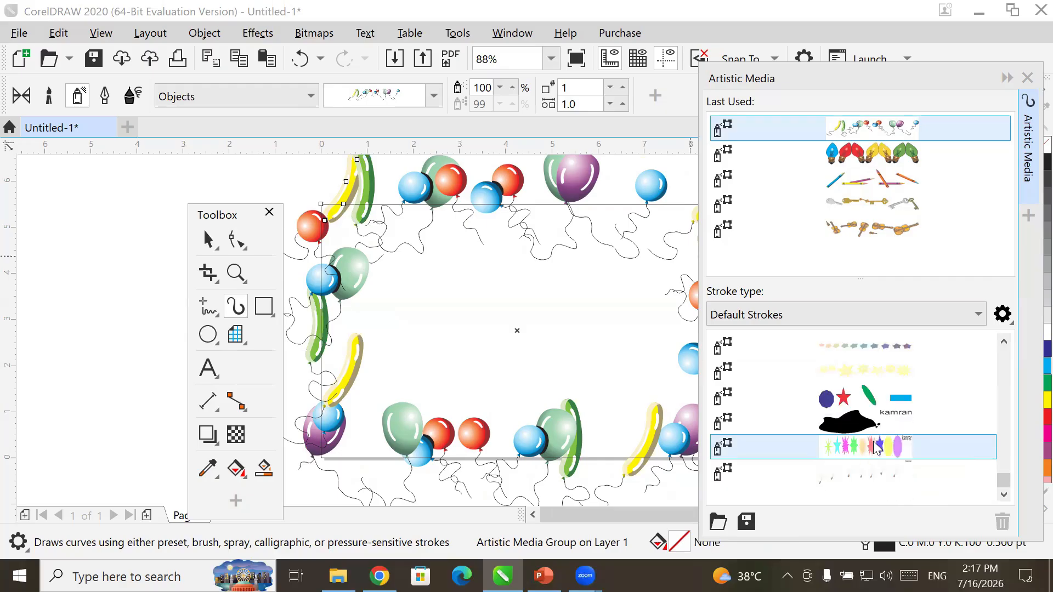
scroll(876, 447, up, 3)
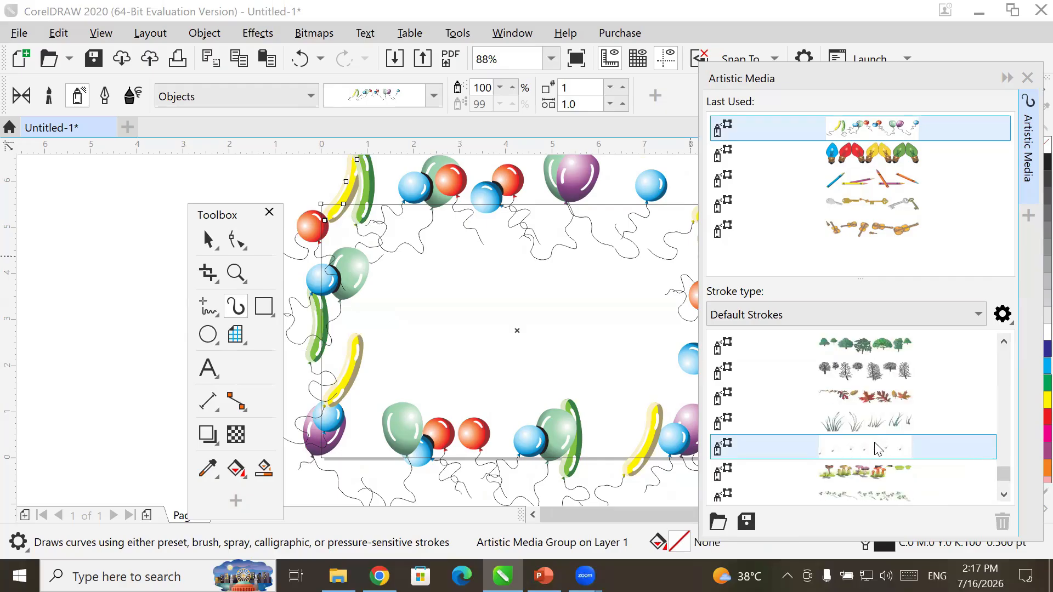
scroll(878, 449, up, 1)
scroll(878, 448, up, 2)
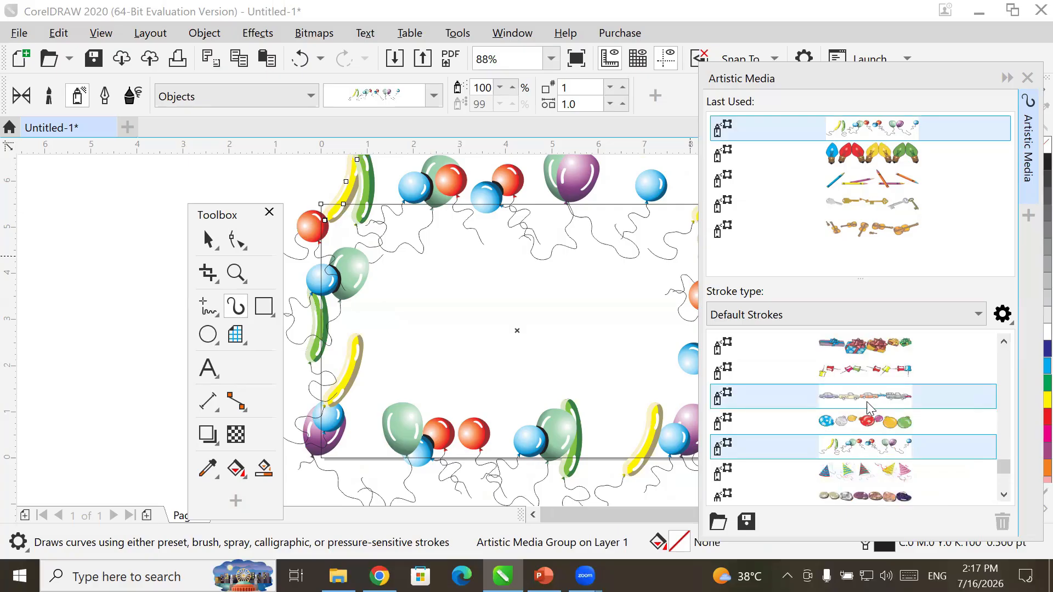
- Settle on the Music violin spray for the frame after trying car, gift, keys and clothing
click(870, 406)
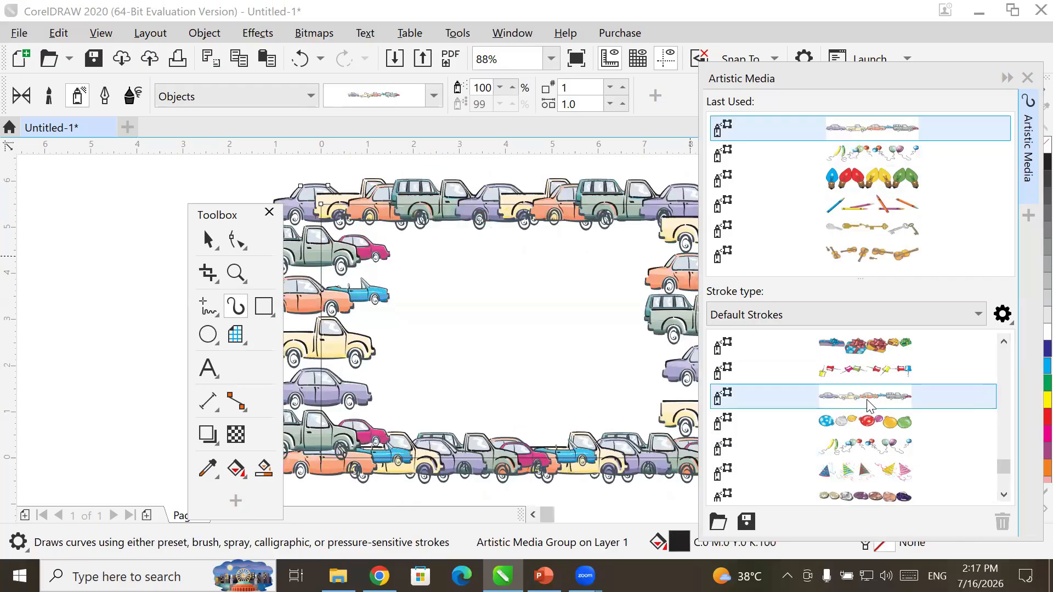
click(841, 345)
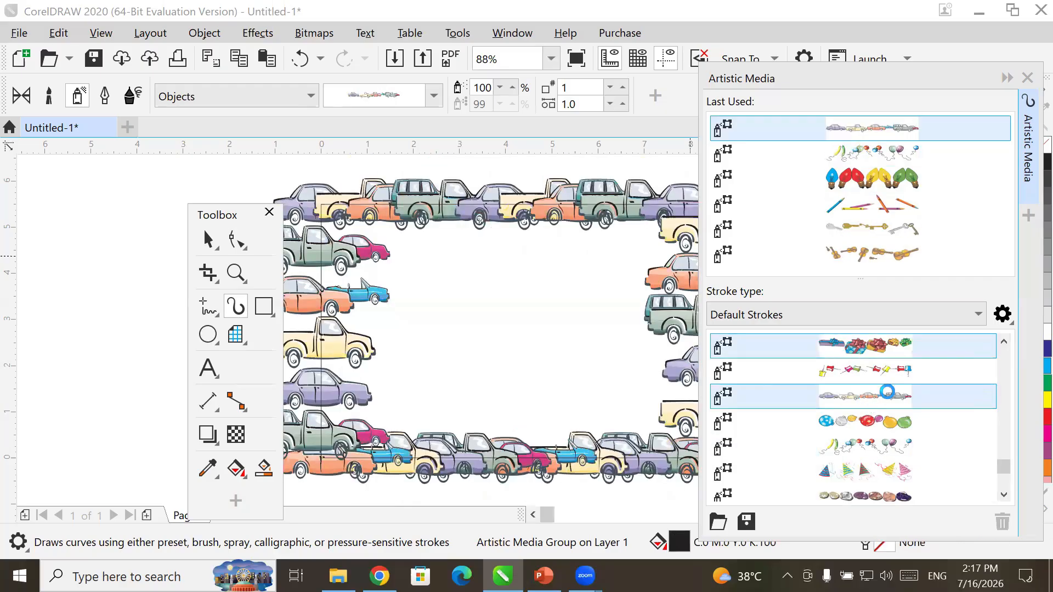
scroll(888, 394, down, 3)
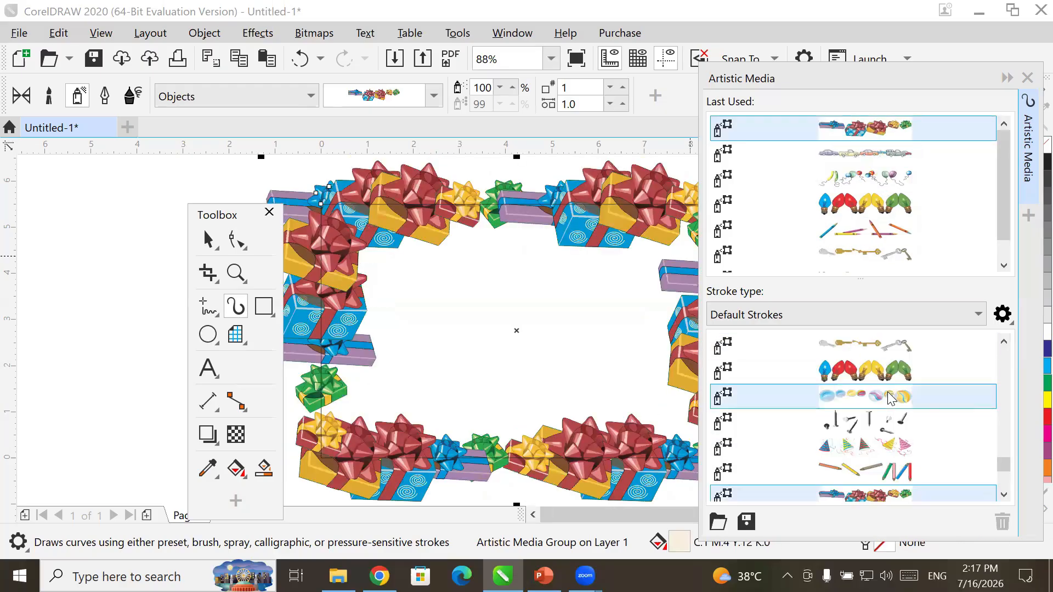
click(883, 420)
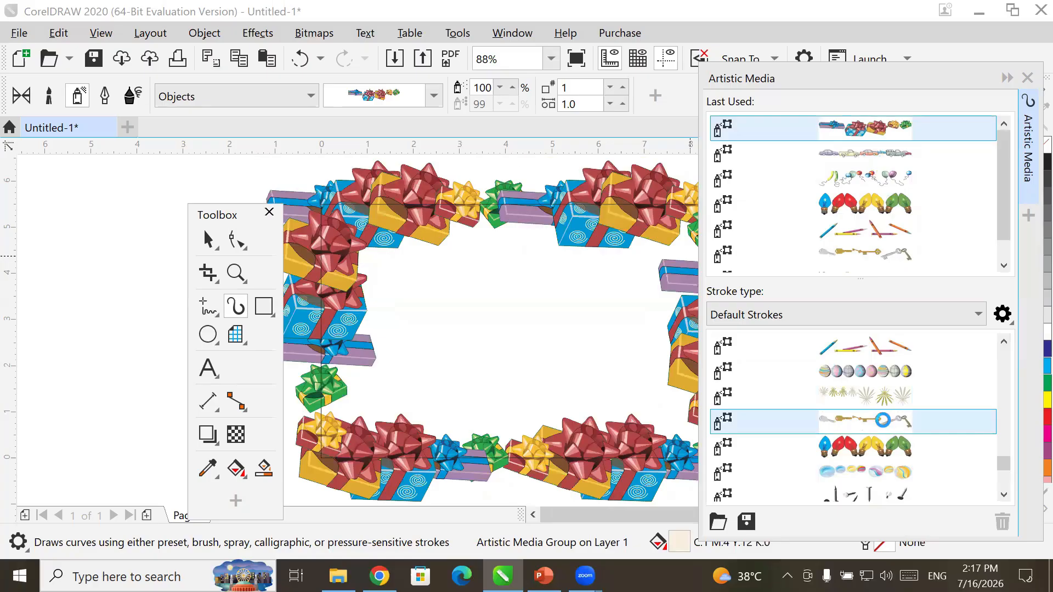
scroll(884, 426, up, 3)
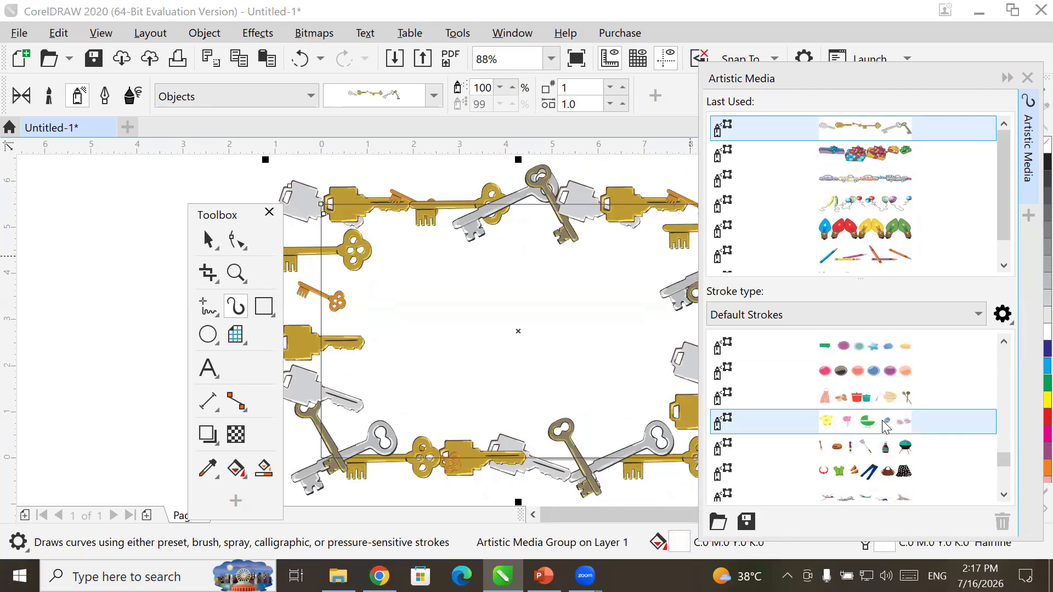
click(892, 475)
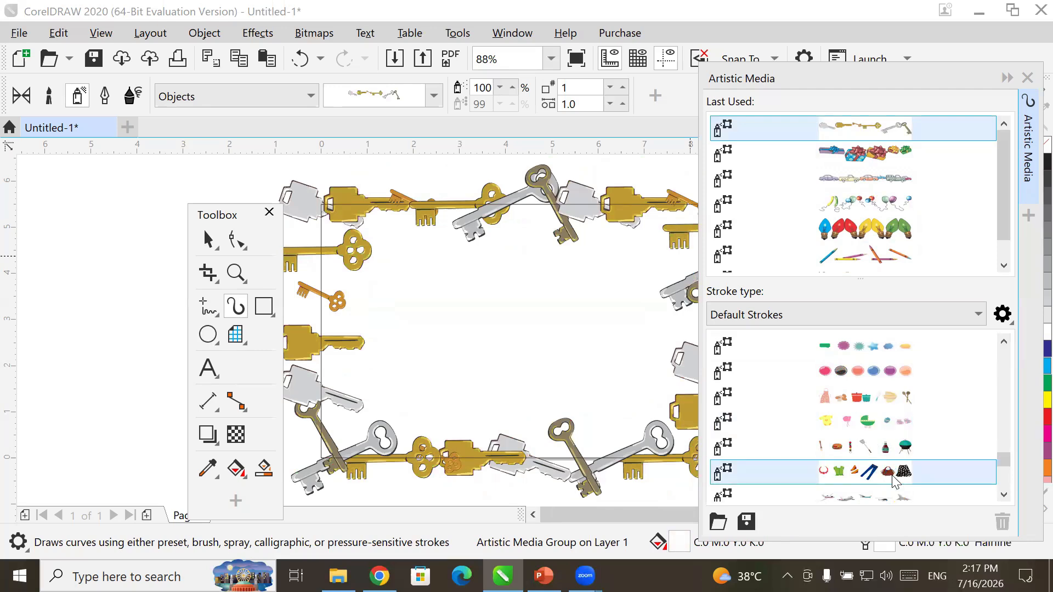
scroll(893, 451, up, 2)
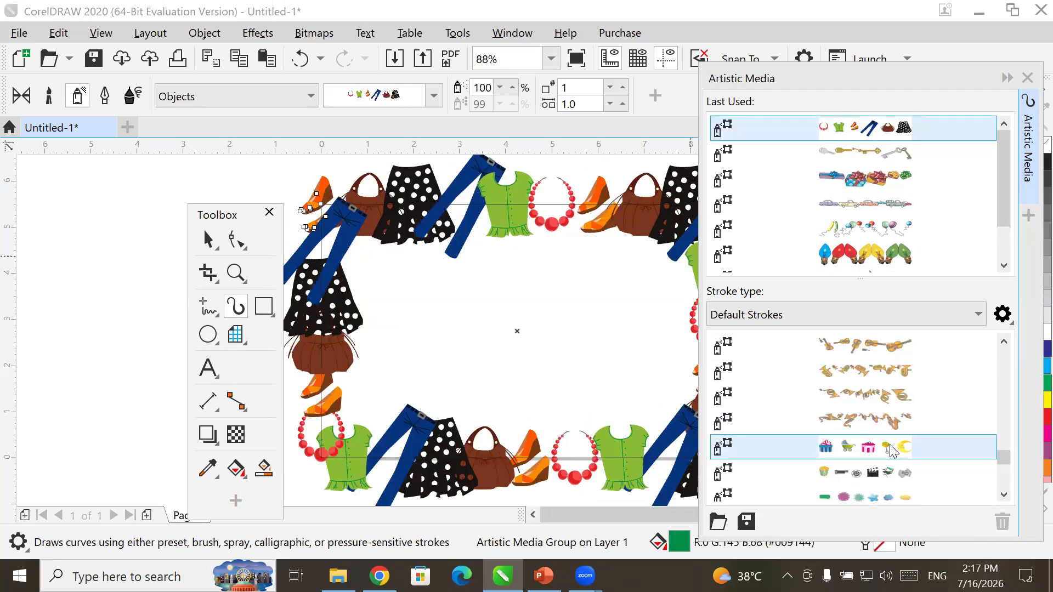
click(868, 333)
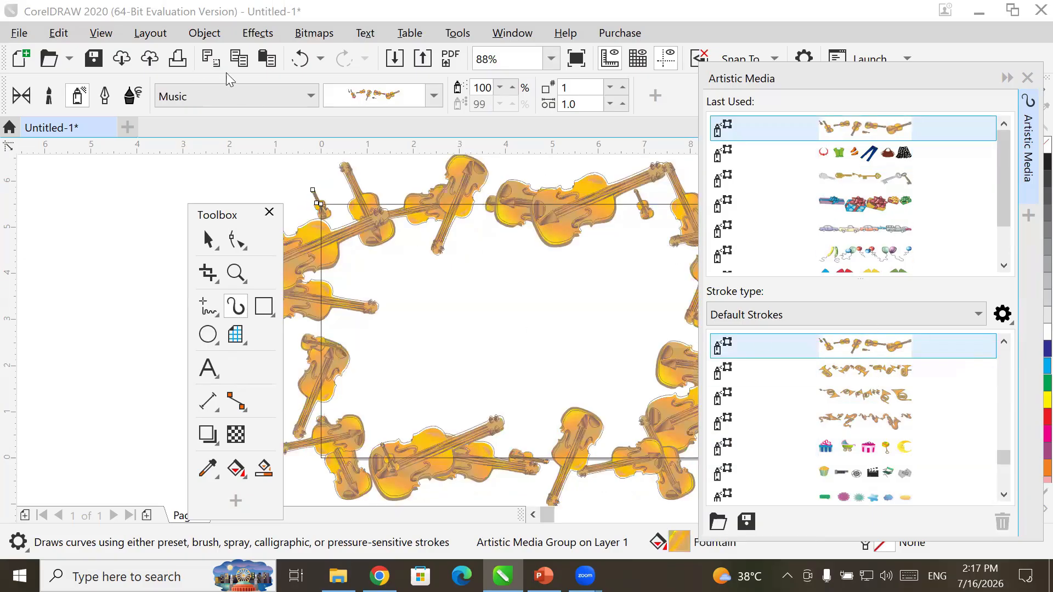
click(207, 239)
click(459, 290)
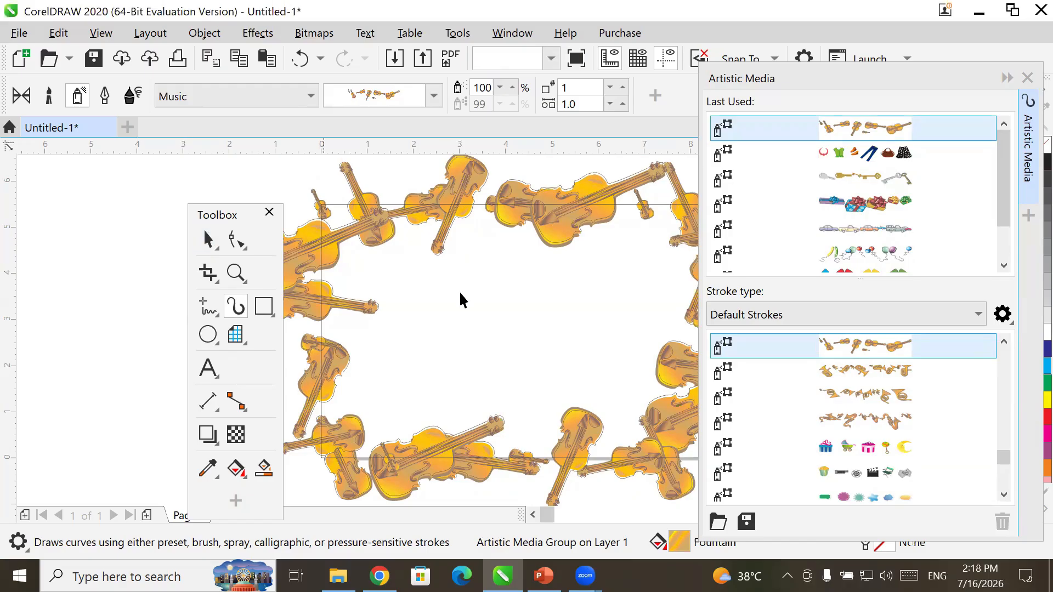
- Collapse the Artistic Media docker and step the violin spray size down to 39%
click(1006, 81)
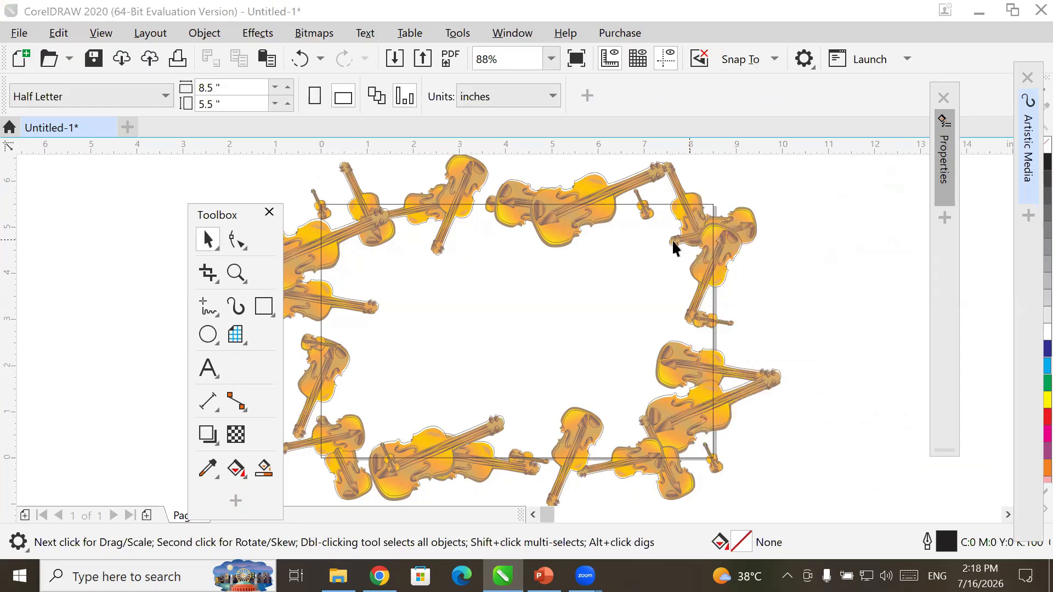
click(709, 240)
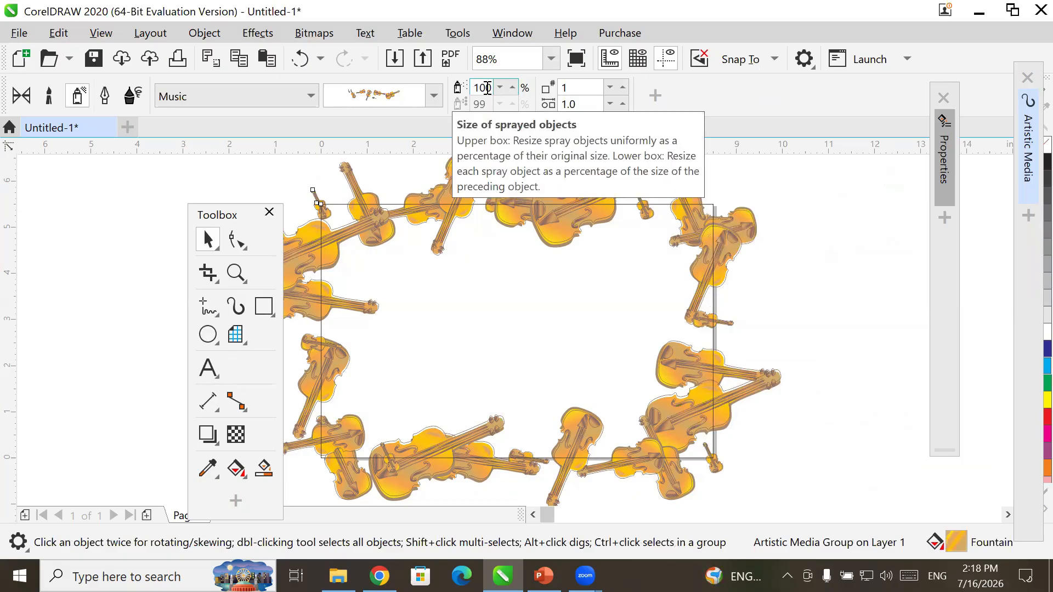
click(498, 91)
click(498, 90)
click(498, 91)
click(497, 91)
click(497, 91)
click(496, 91)
click(497, 91)
click(497, 91)
click(497, 91)
click(497, 91)
click(497, 91)
click(497, 91)
click(496, 91)
click(497, 91)
click(497, 91)
click(497, 91)
click(496, 91)
click(497, 91)
click(497, 91)
click(497, 91)
click(497, 91)
click(496, 91)
click(497, 91)
click(497, 91)
click(497, 91)
click(498, 91)
click(498, 91)
click(499, 93)
click(497, 92)
click(498, 91)
click(497, 92)
click(498, 92)
click(497, 92)
click(498, 92)
click(498, 91)
click(498, 92)
click(497, 92)
click(498, 92)
click(498, 92)
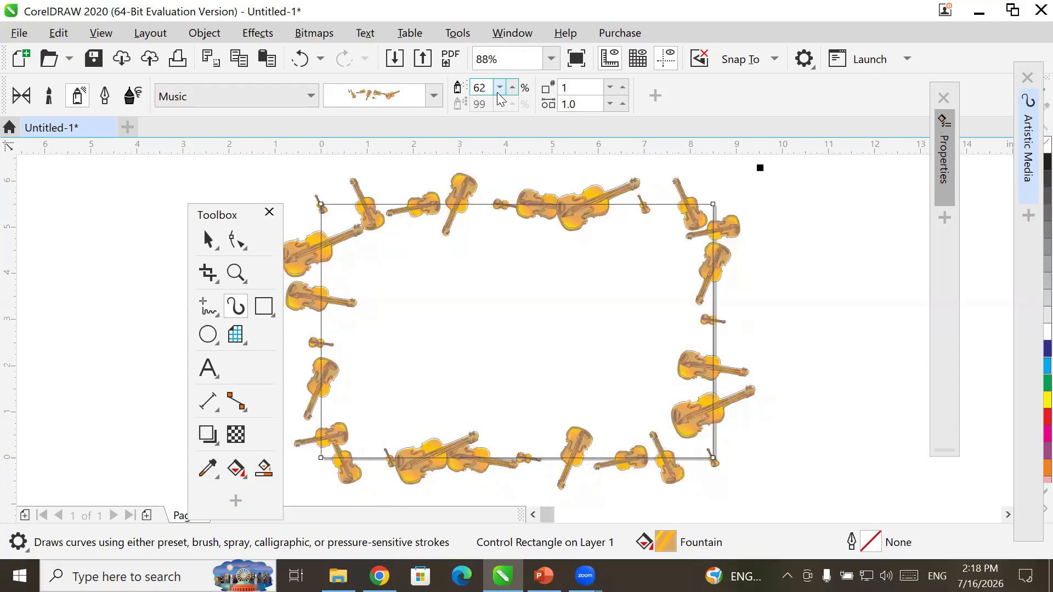
click(498, 92)
click(498, 92)
click(498, 92)
click(498, 92)
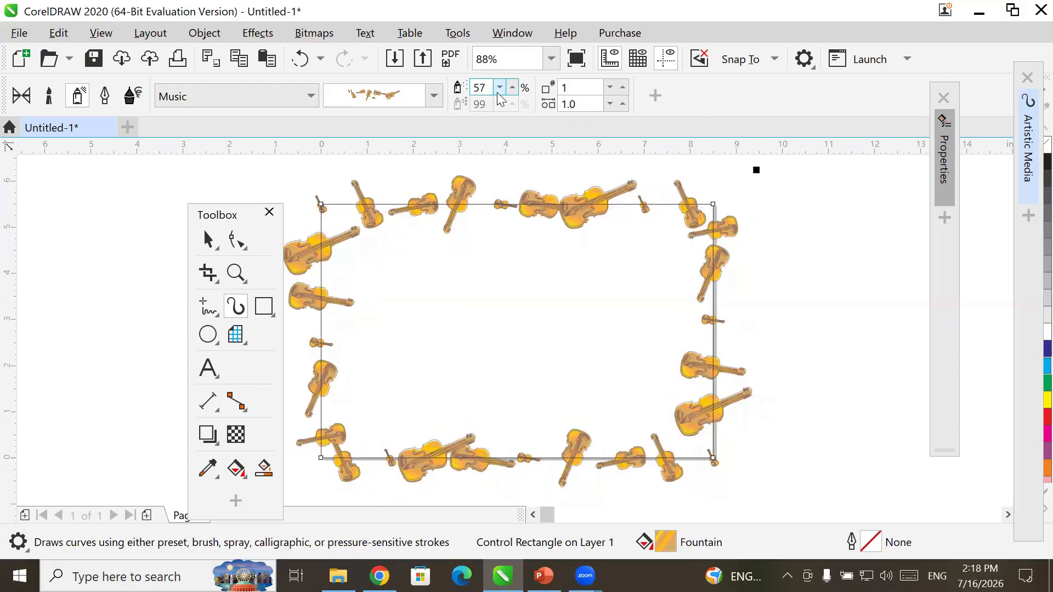
click(498, 92)
click(498, 92)
click(498, 92)
click(498, 92)
click(498, 92)
click(498, 92)
click(498, 93)
click(498, 93)
click(498, 92)
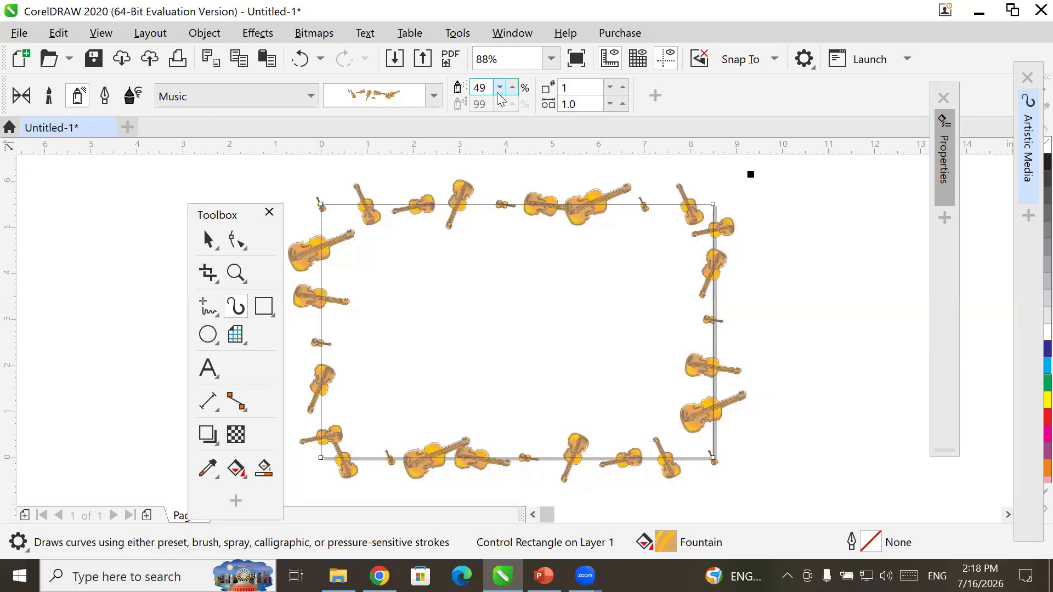
click(499, 90)
click(499, 90)
click(499, 89)
click(498, 90)
click(499, 90)
click(498, 89)
click(499, 90)
click(499, 89)
click(498, 89)
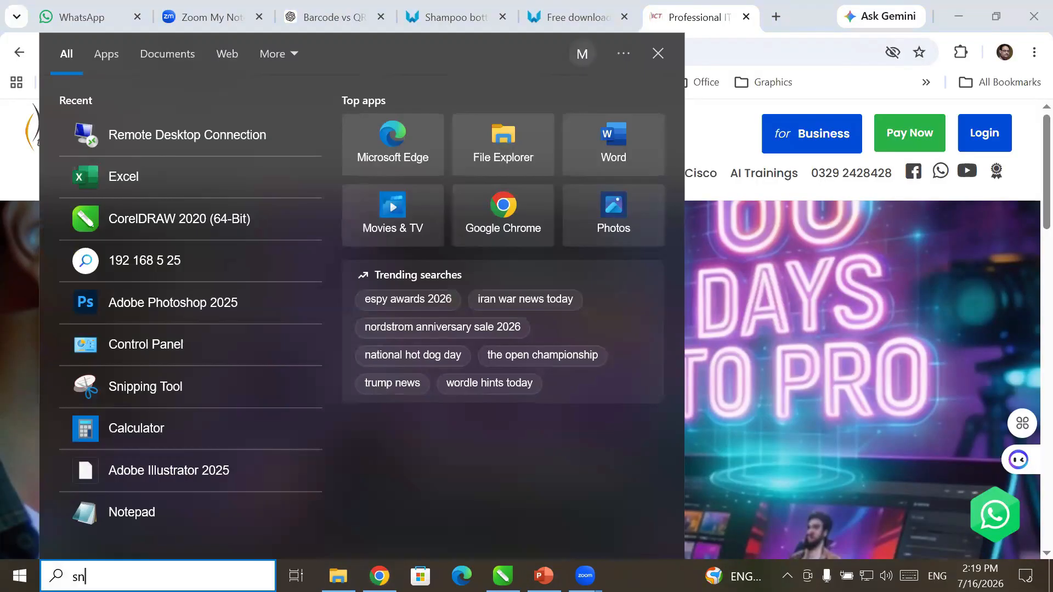
- Launch Snipping Tool and capture the ICT trainings logo from the page
text(nip)
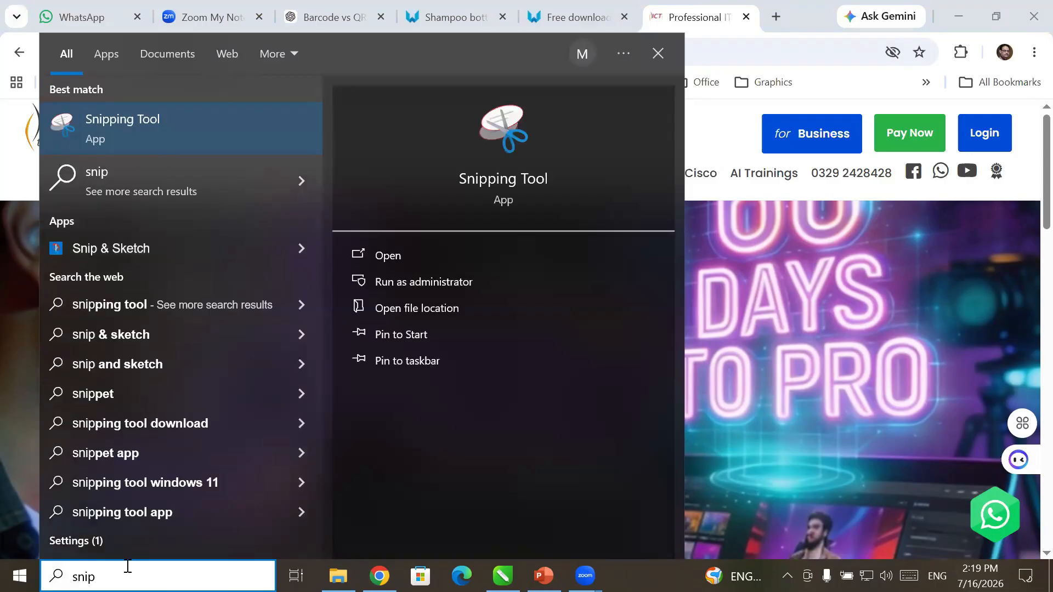
key(Escape)
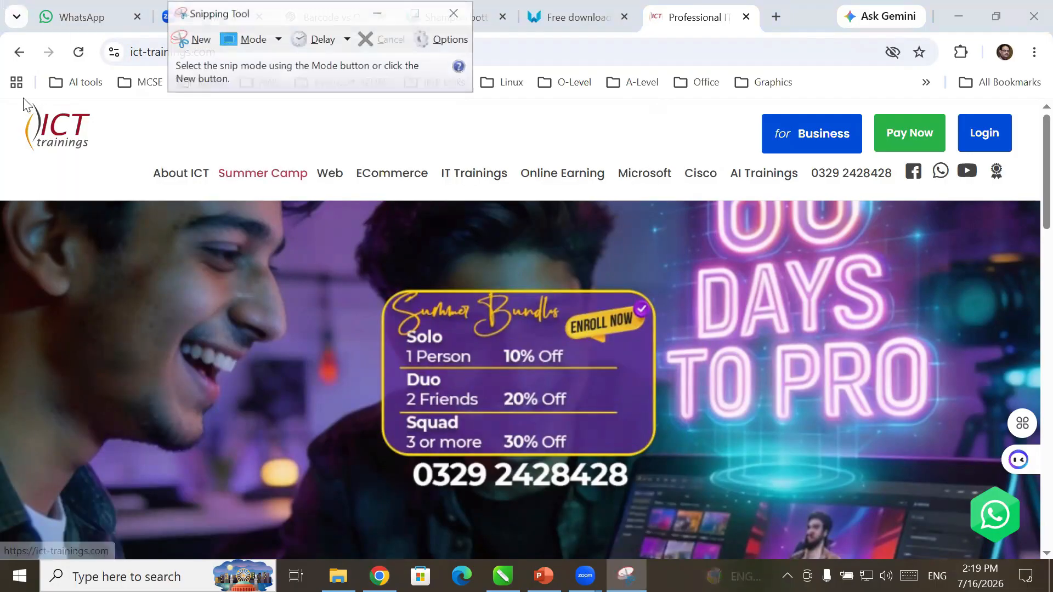
click(180, 42)
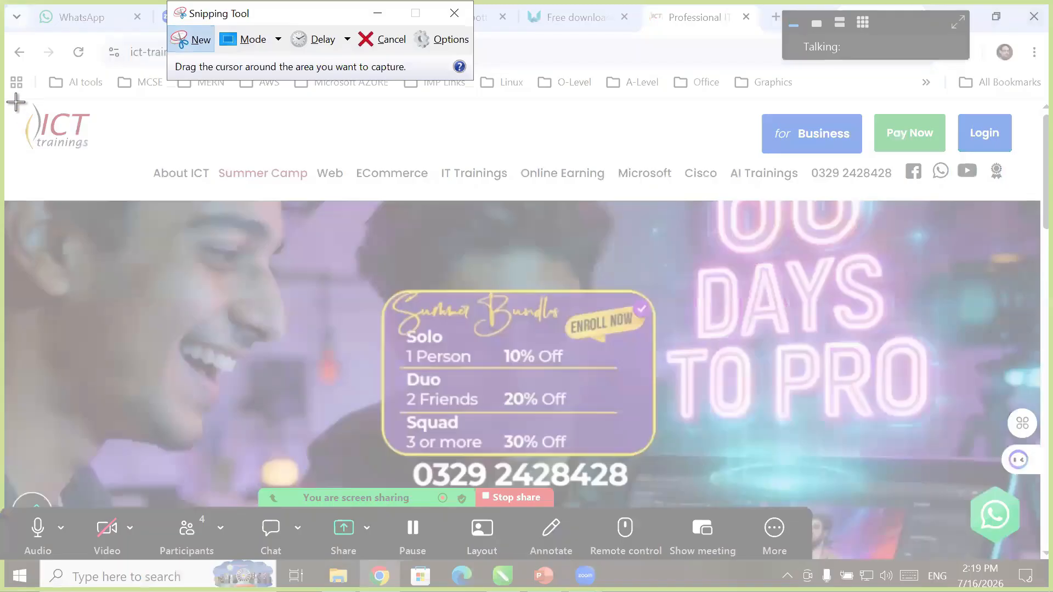
drag(16, 102, 102, 160)
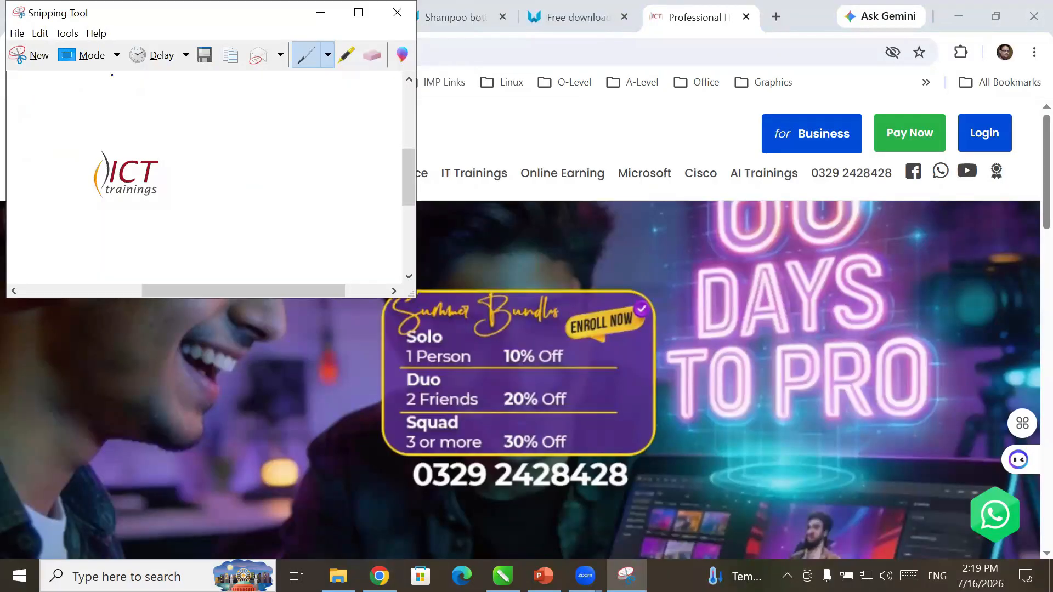
- Save the snip as 'logo' in a new Desktop folder 'ICT Event in EXPO'
click(210, 59)
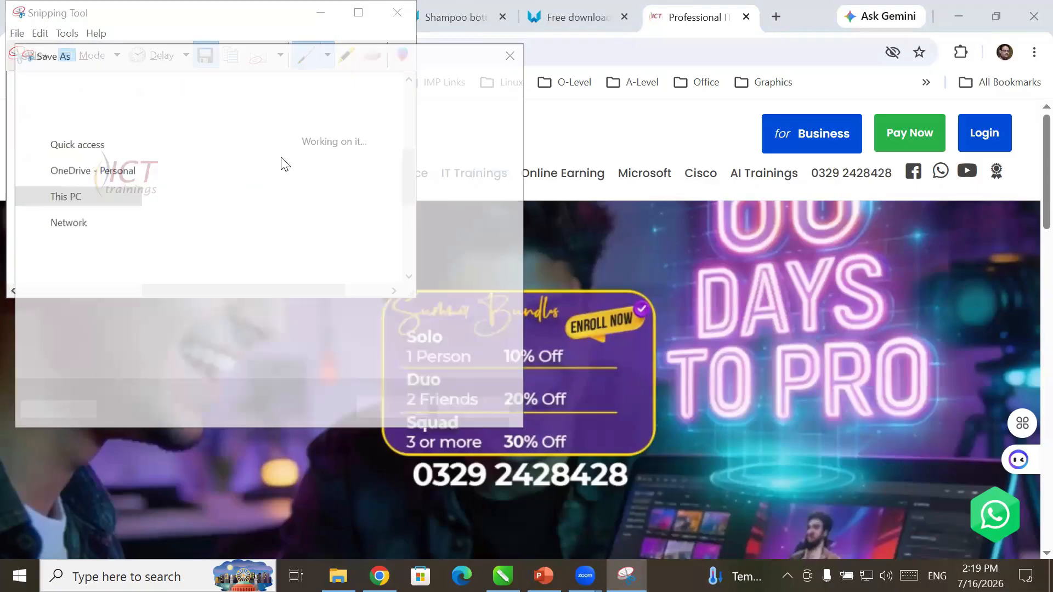
click(57, 177)
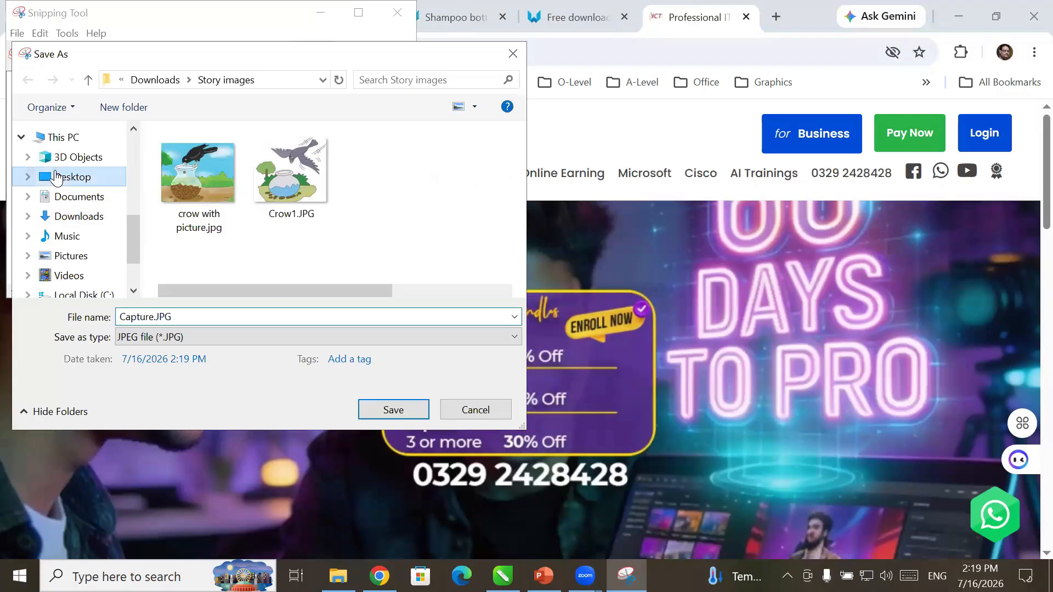
click(102, 112)
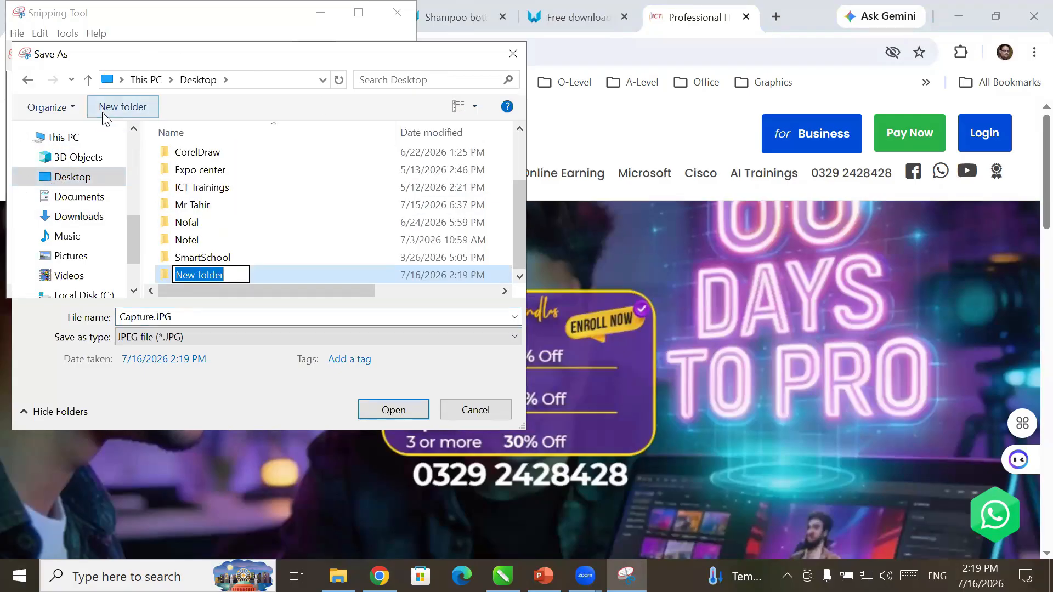
text(ICT)
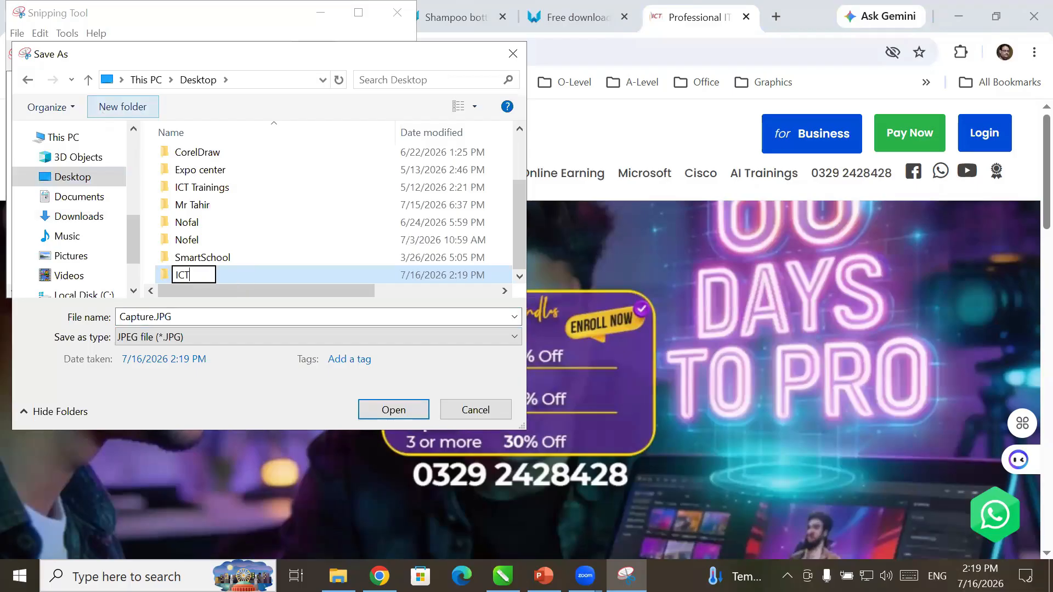
text( Event in)
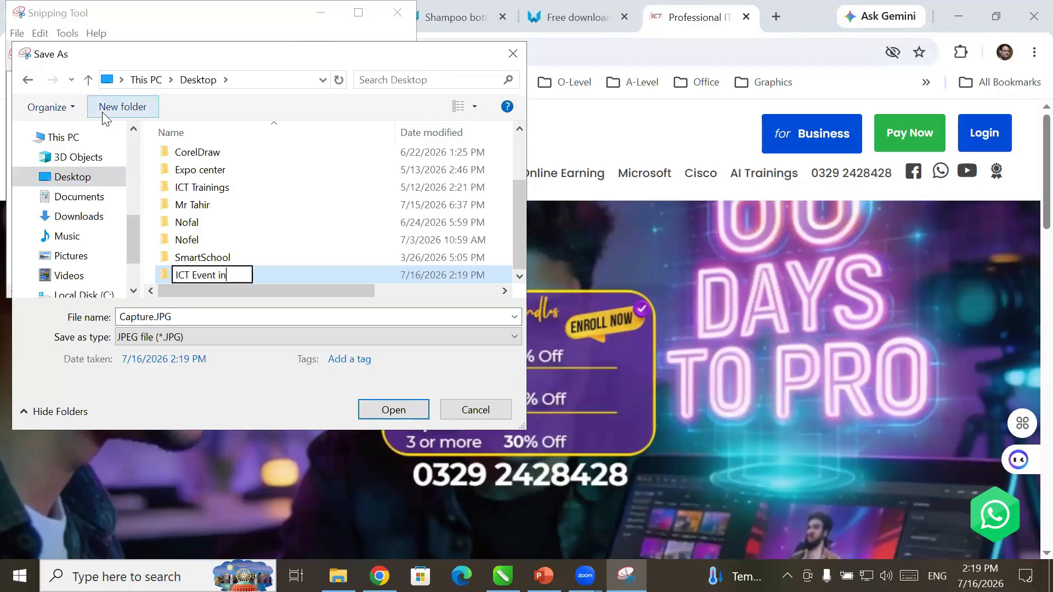
text( EXPO)
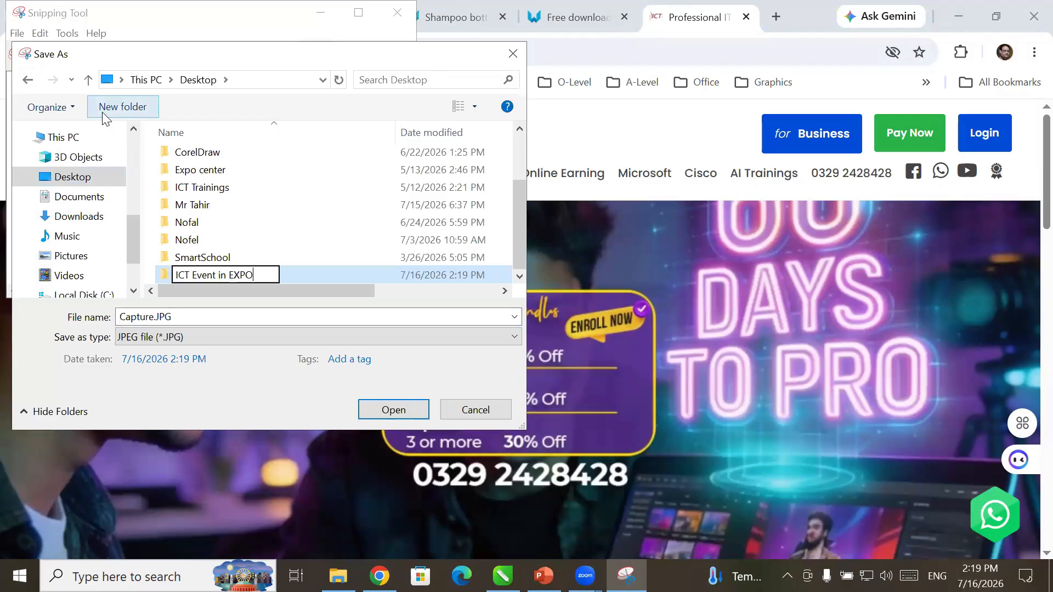
key(Return)
key(Return)
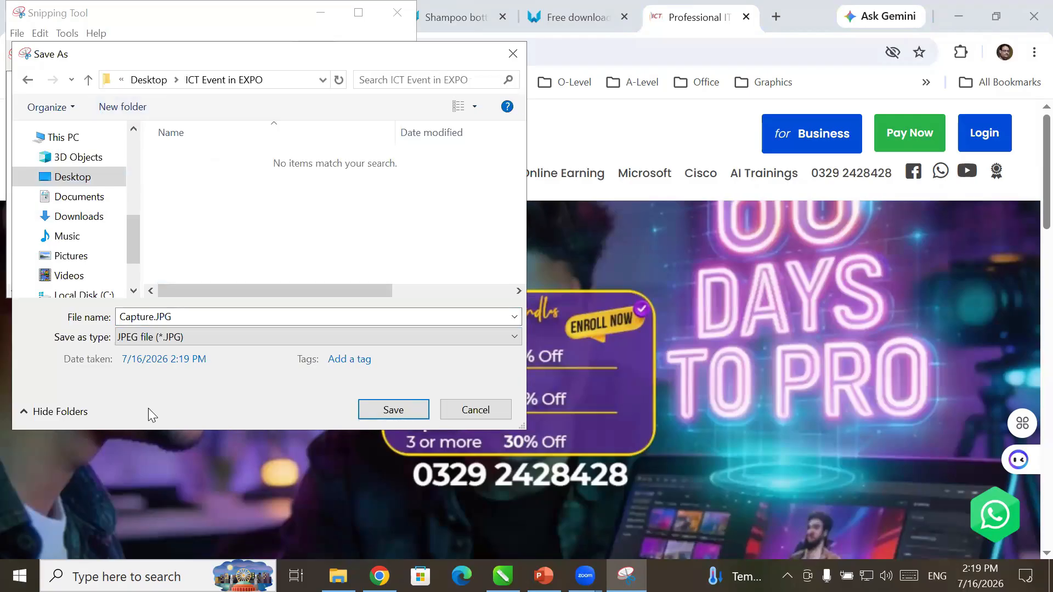
double_click(130, 317)
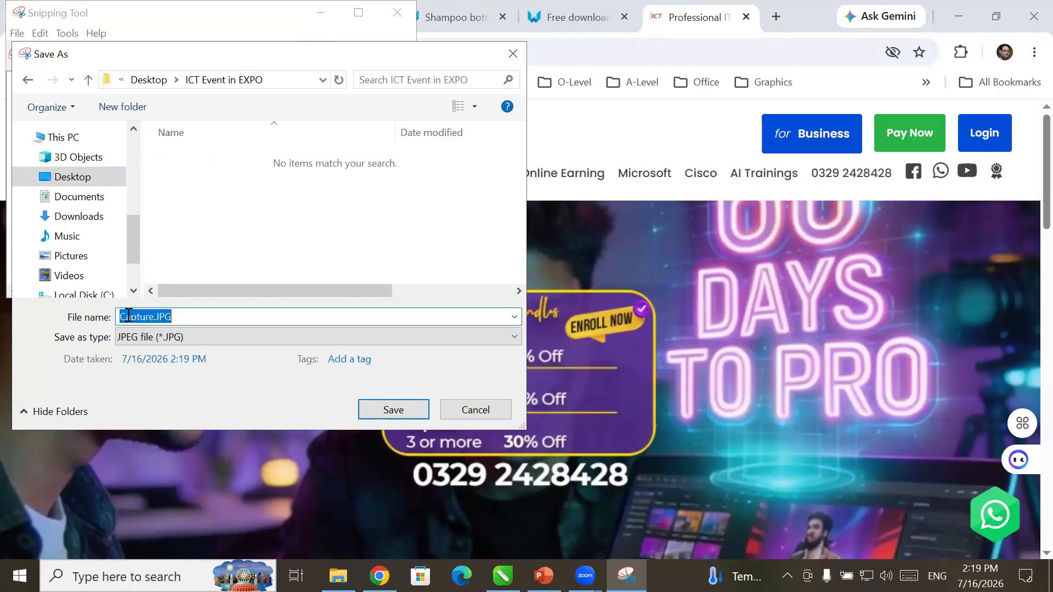
text(logo)
key(Return)
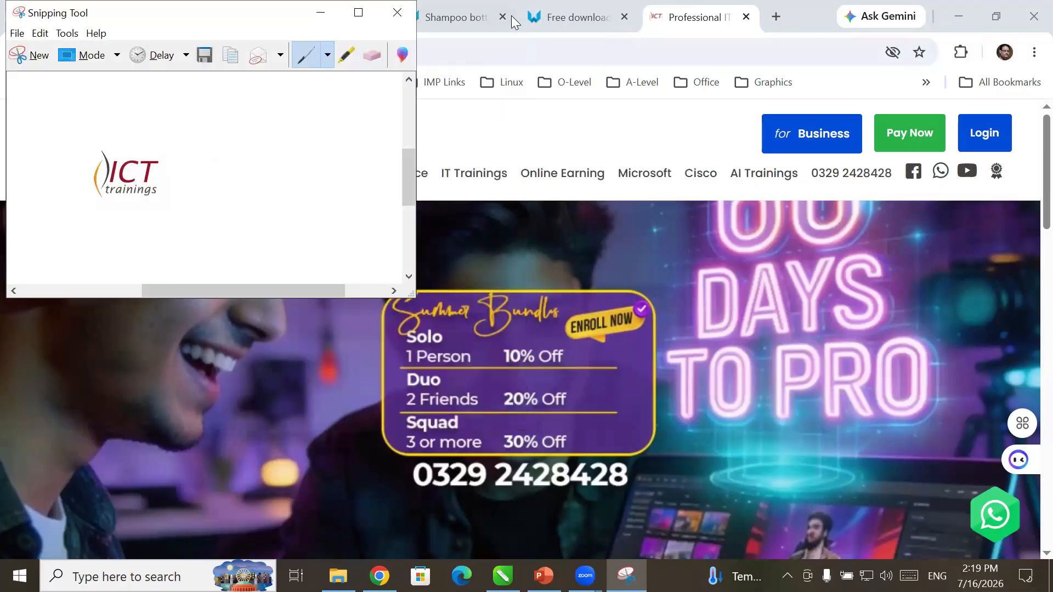
- Close Snipping Tool and the ICT trainings, download, shampoo and Barcode vs QR Code tabs
click(397, 12)
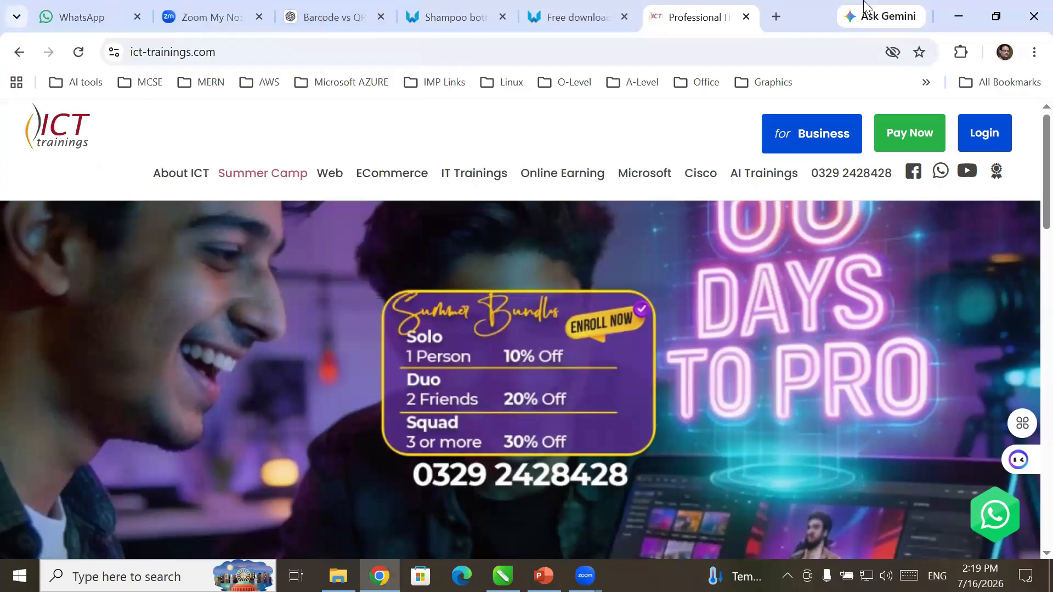
click(748, 19)
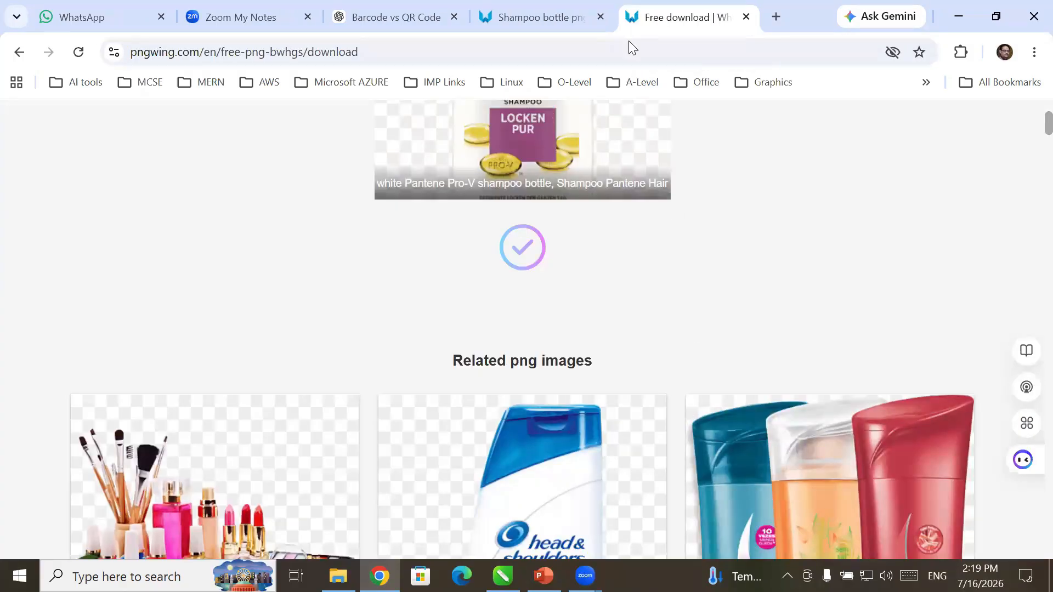
click(747, 17)
click(752, 15)
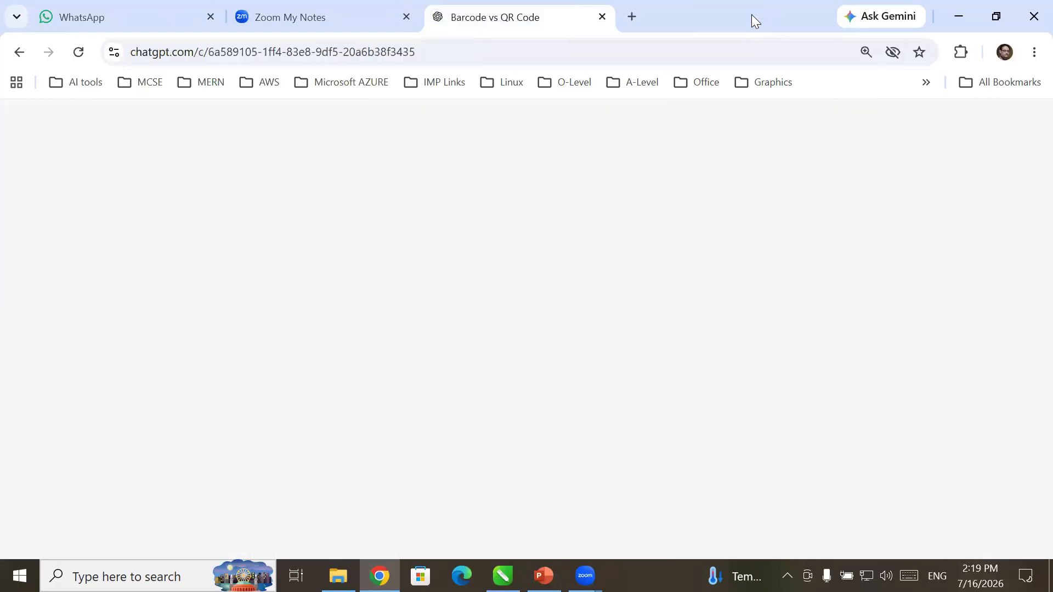
click(603, 18)
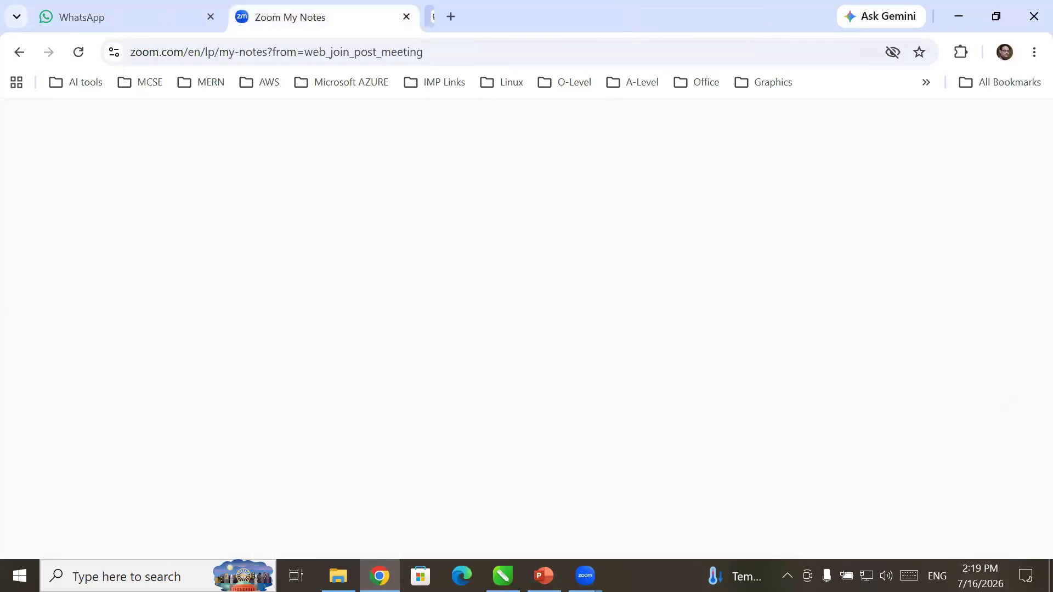
- Import logo.JPG from Desktop\ICT Event in EXPO and place it at the frame's top-left
click(503, 576)
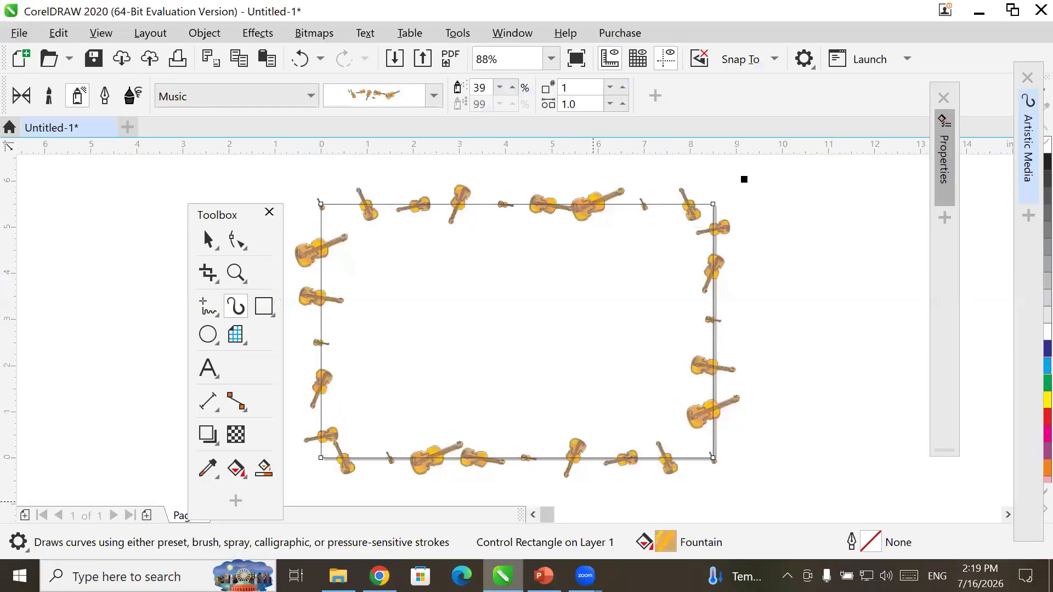
click(395, 59)
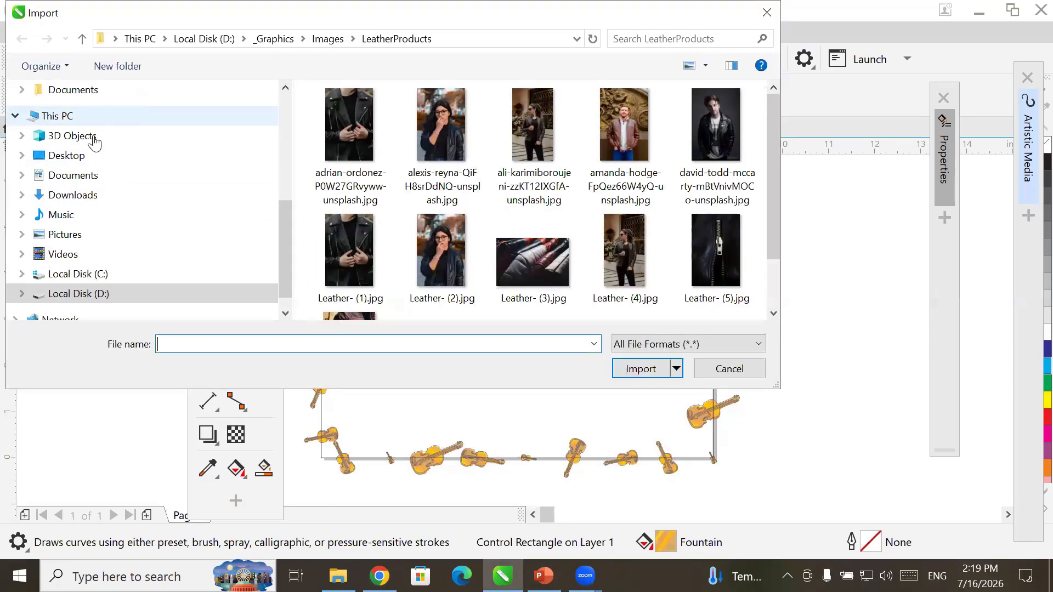
click(97, 149)
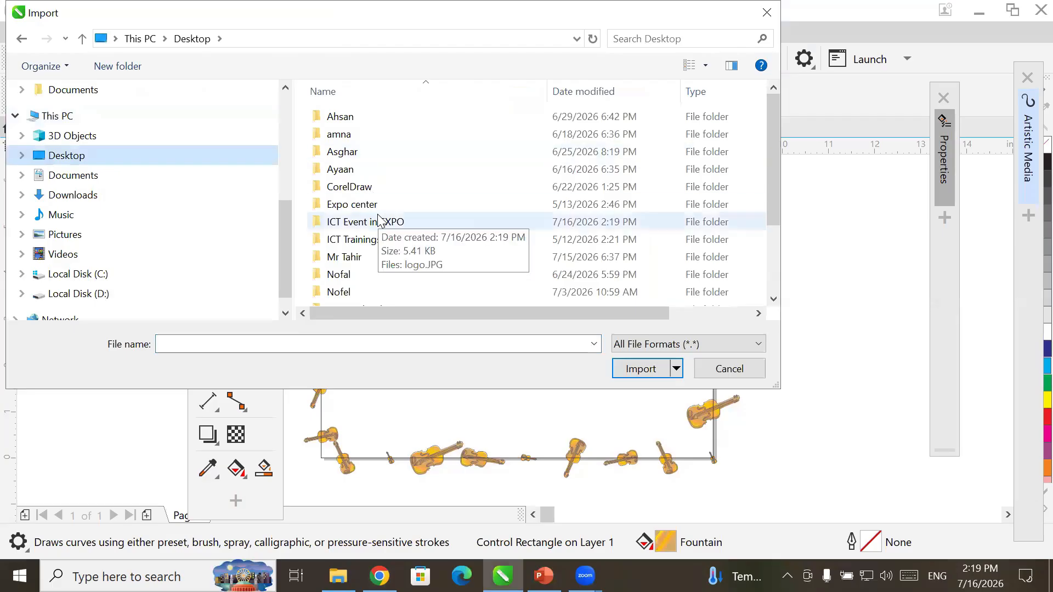
click(425, 230)
double_click(425, 230)
click(351, 170)
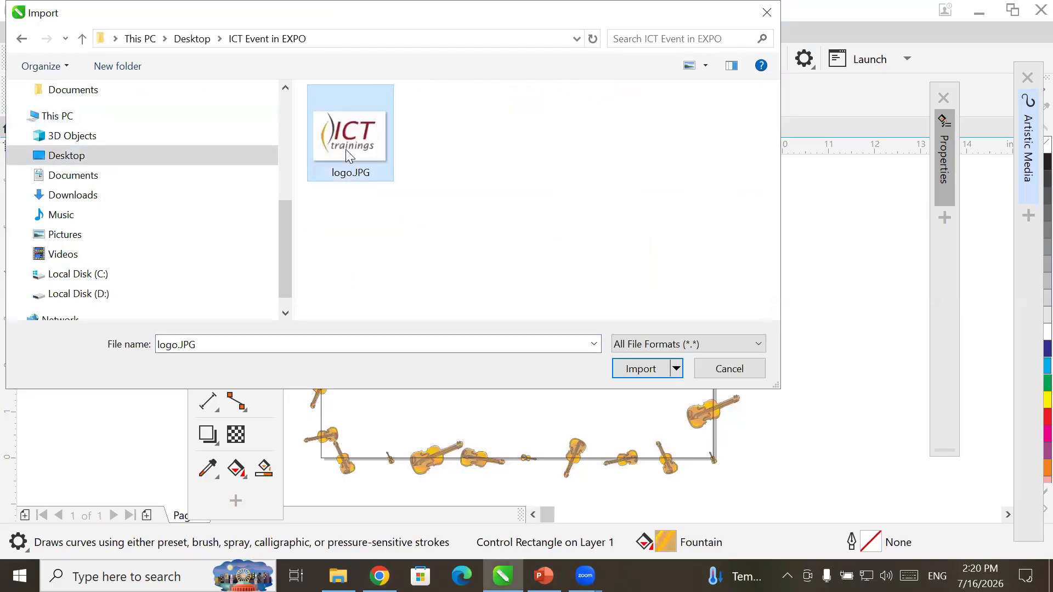
double_click(351, 170)
drag(334, 215, 421, 273)
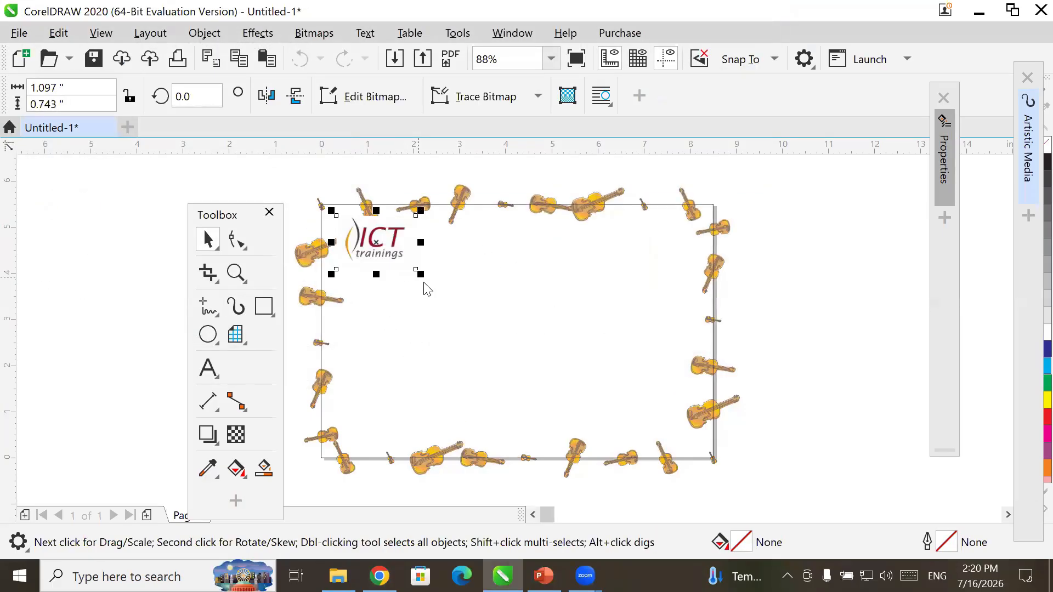
click(124, 231)
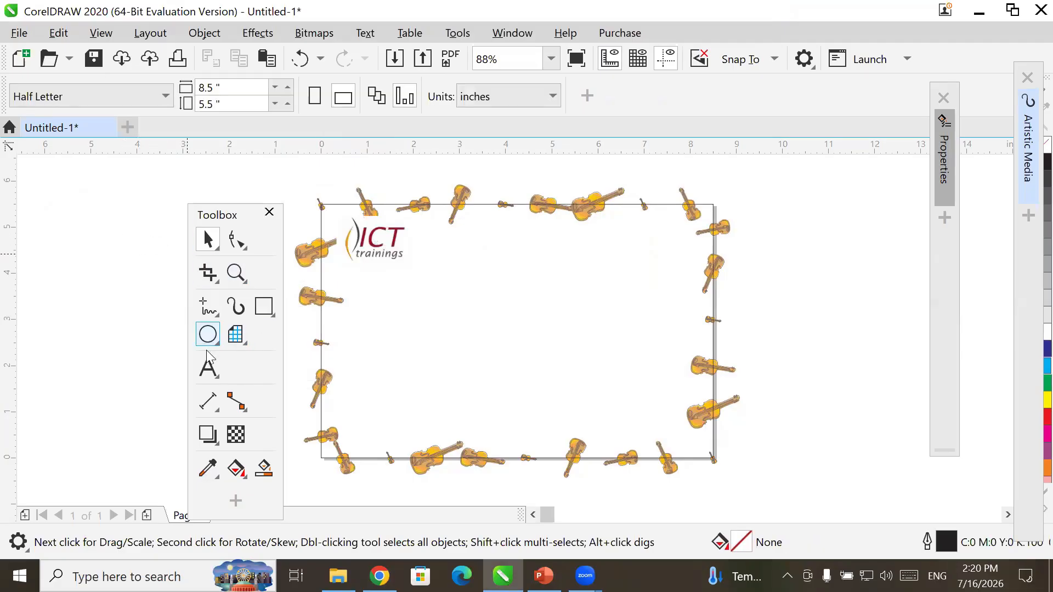
- Type 'Musical Event 2026', enlarge it to about 37 pt and set it beside the logo
click(208, 367)
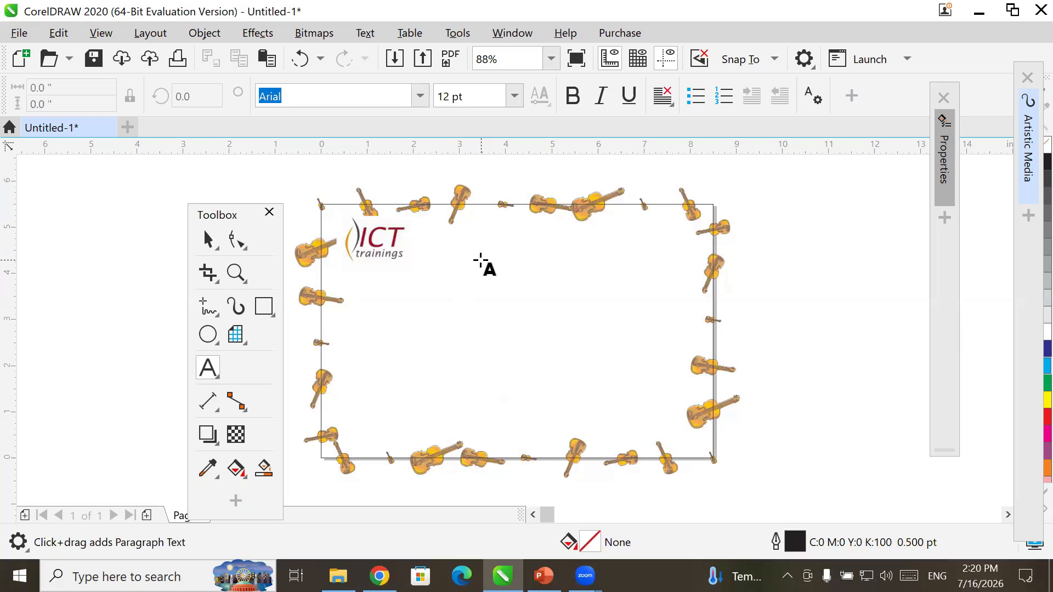
click(465, 236)
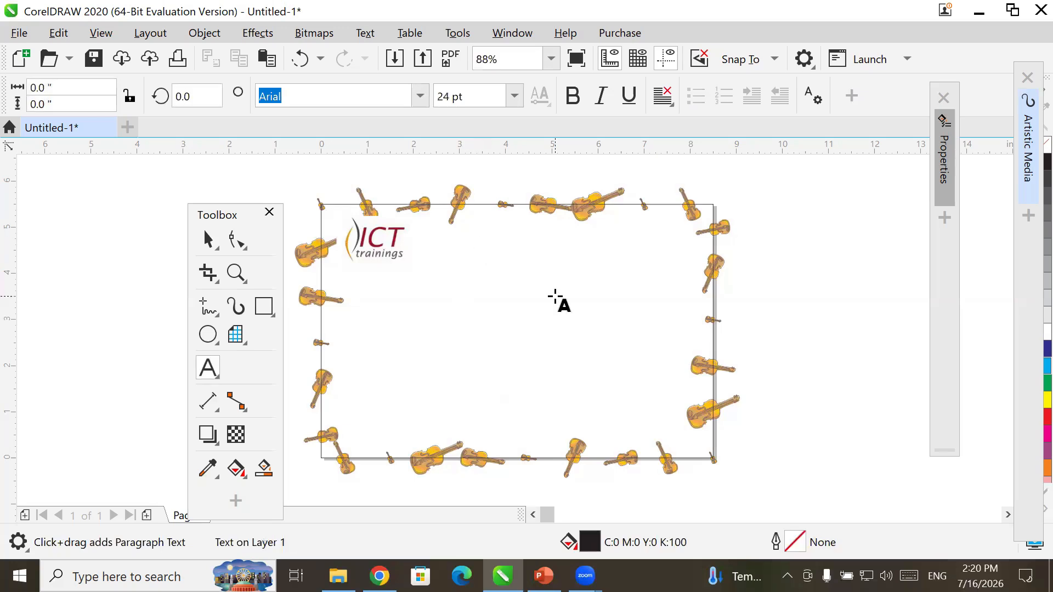
text(Mus)
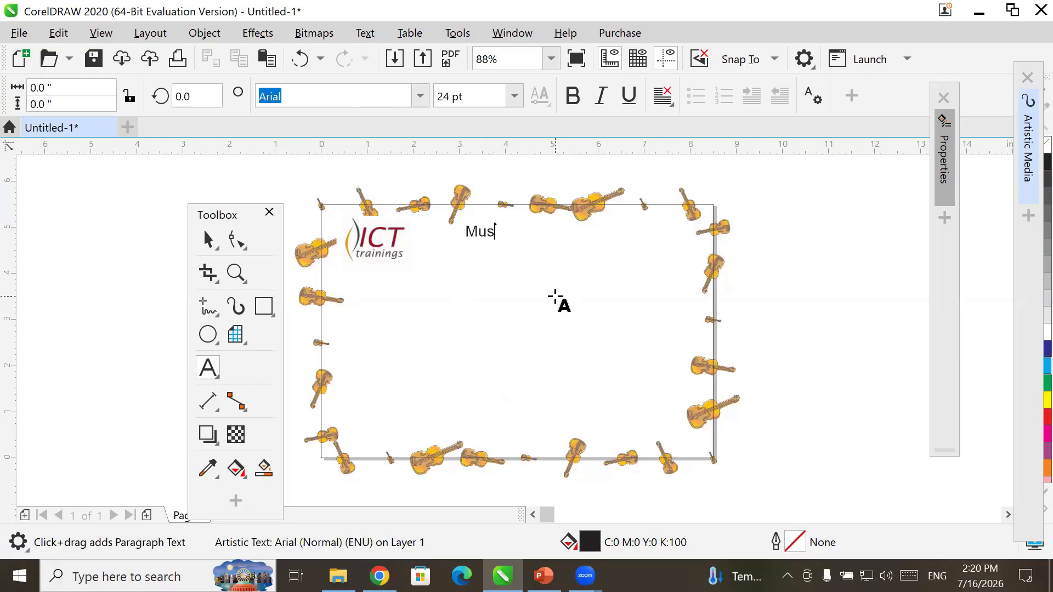
key(BackSpace)
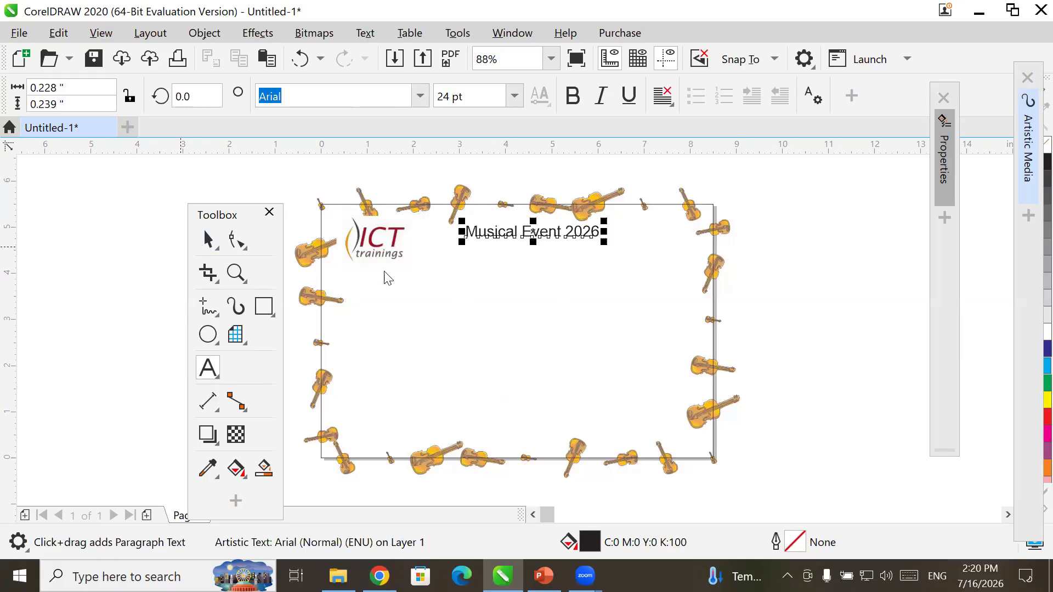
click(207, 240)
drag(471, 236, 388, 286)
drag(433, 235, 470, 243)
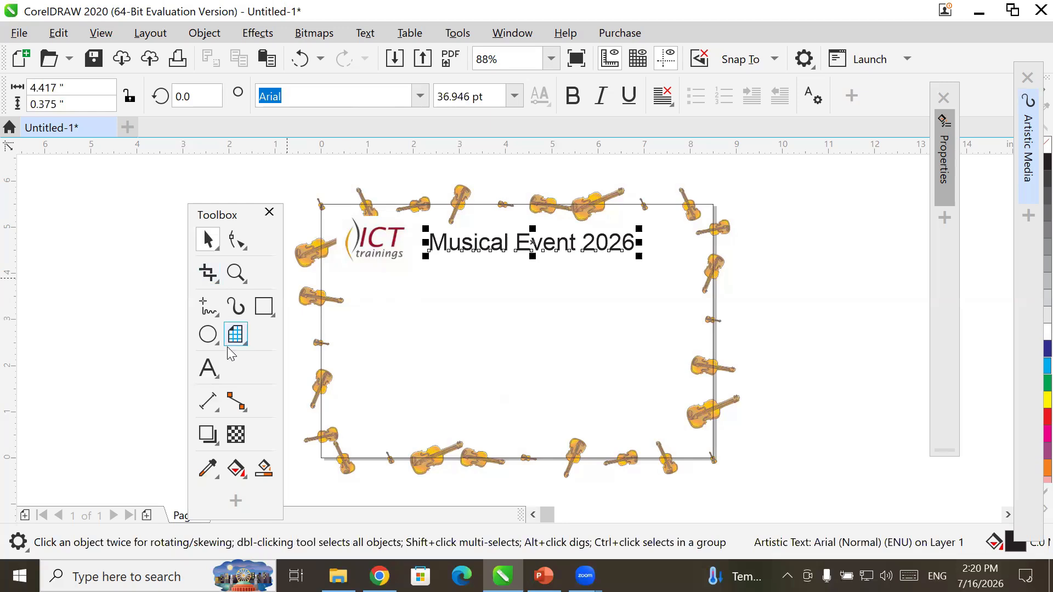
click(216, 377)
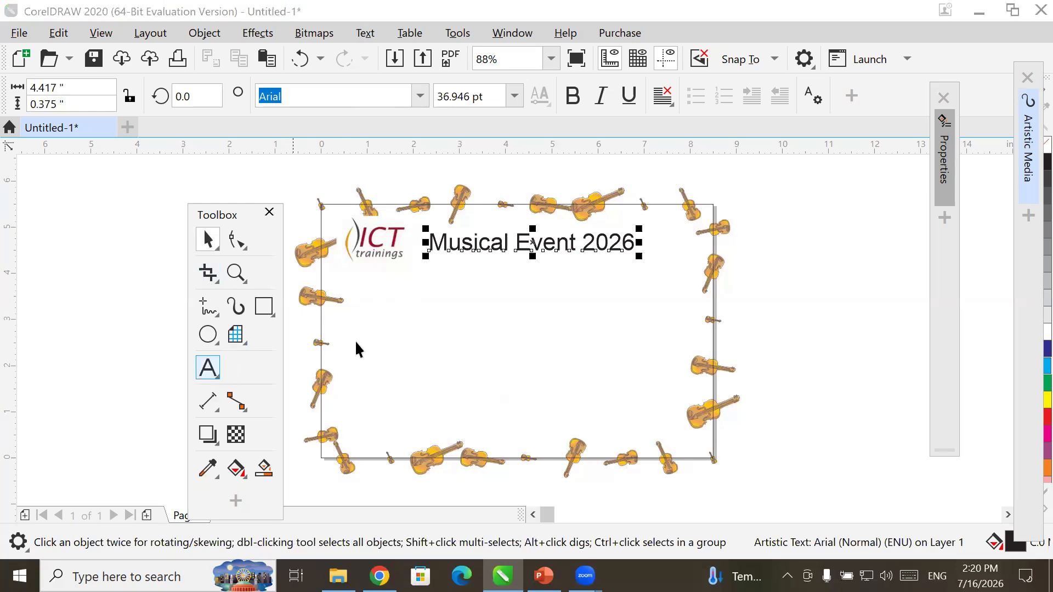
click(501, 290)
click(497, 287)
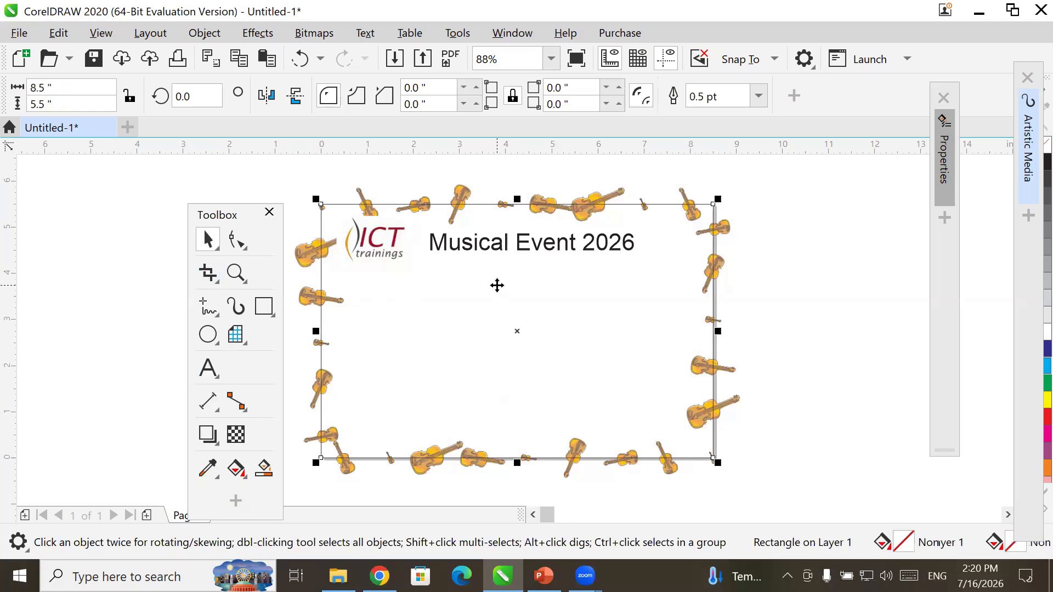
- Type a 24 pt 'Entry Pass' line and centre it beneath the heading
click(164, 283)
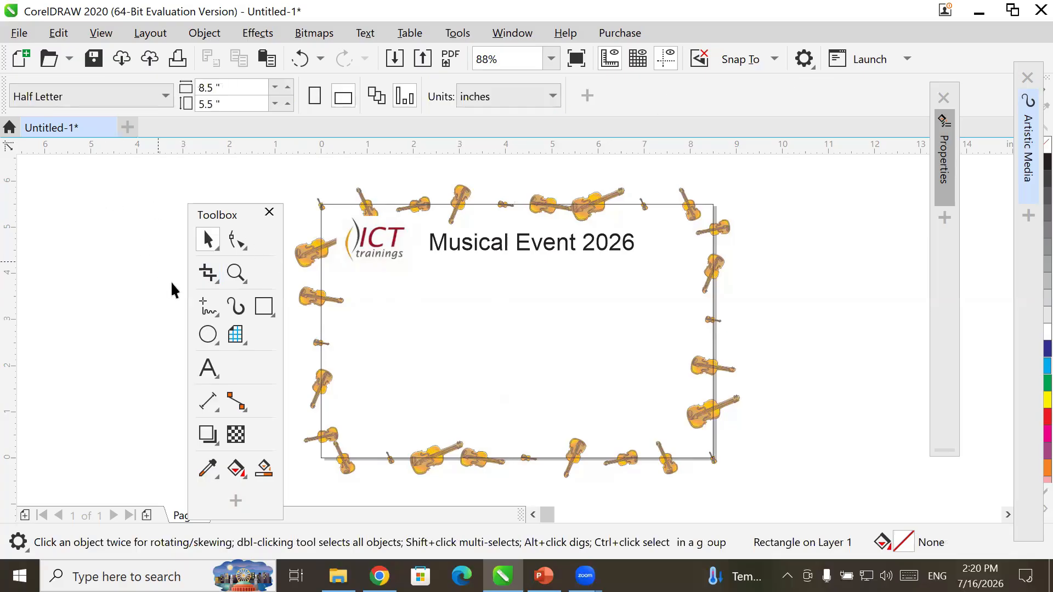
click(208, 367)
click(460, 287)
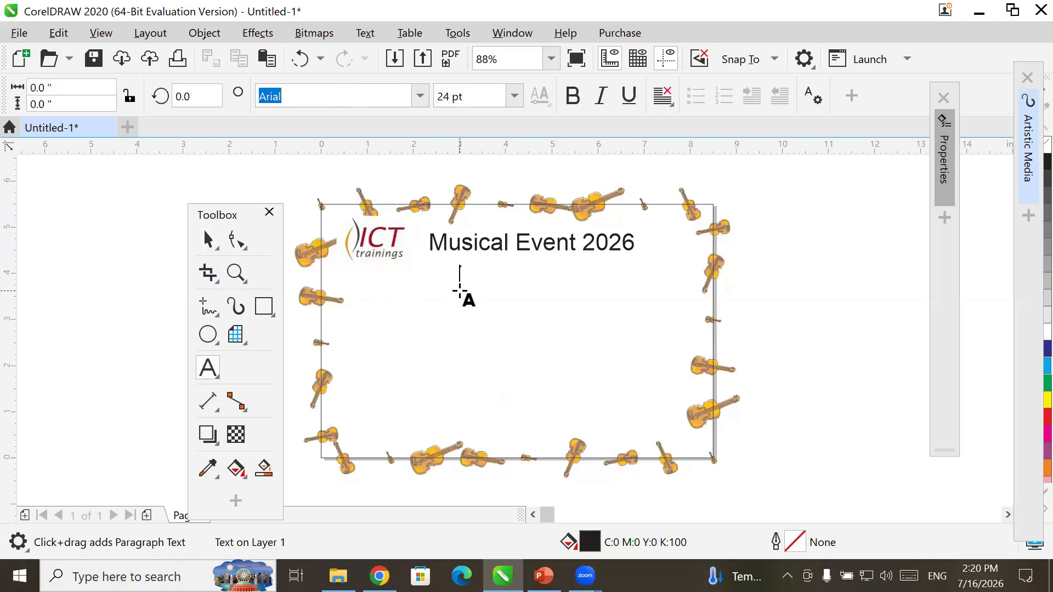
text(Entry Pass)
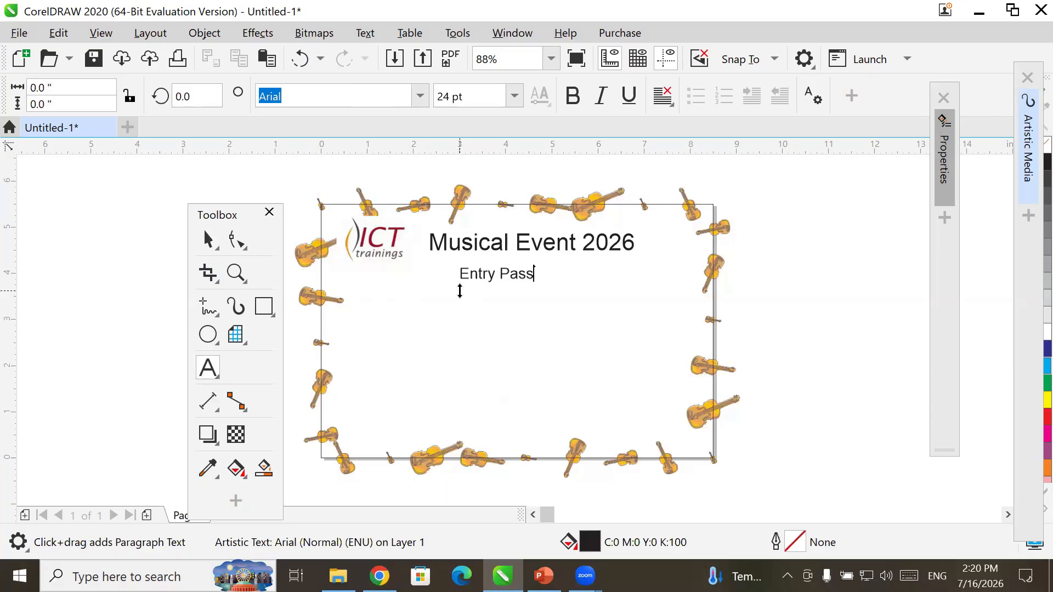
key(Escape)
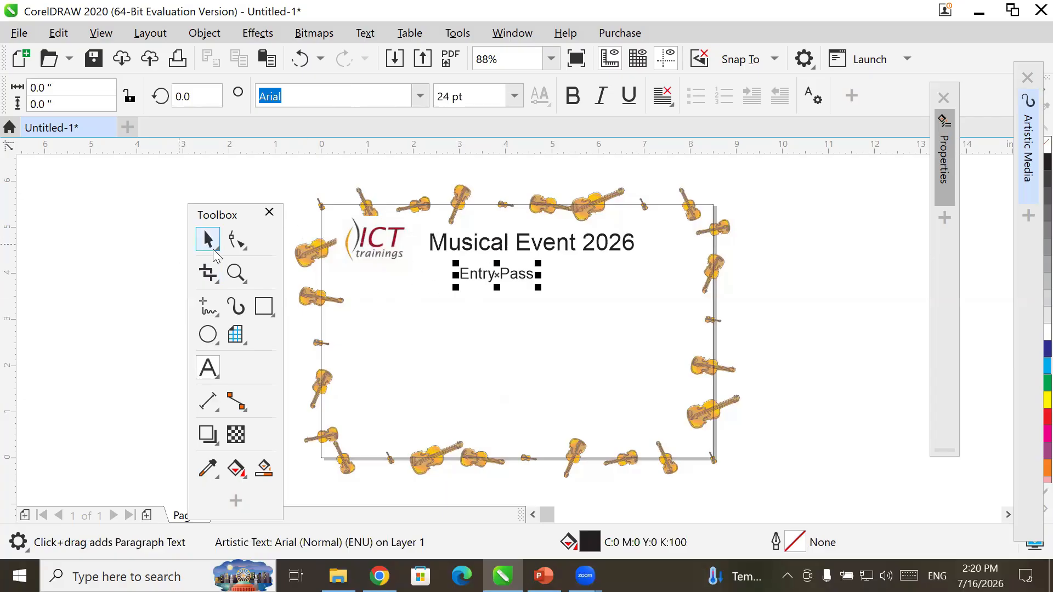
key(space)
drag(513, 270, 539, 272)
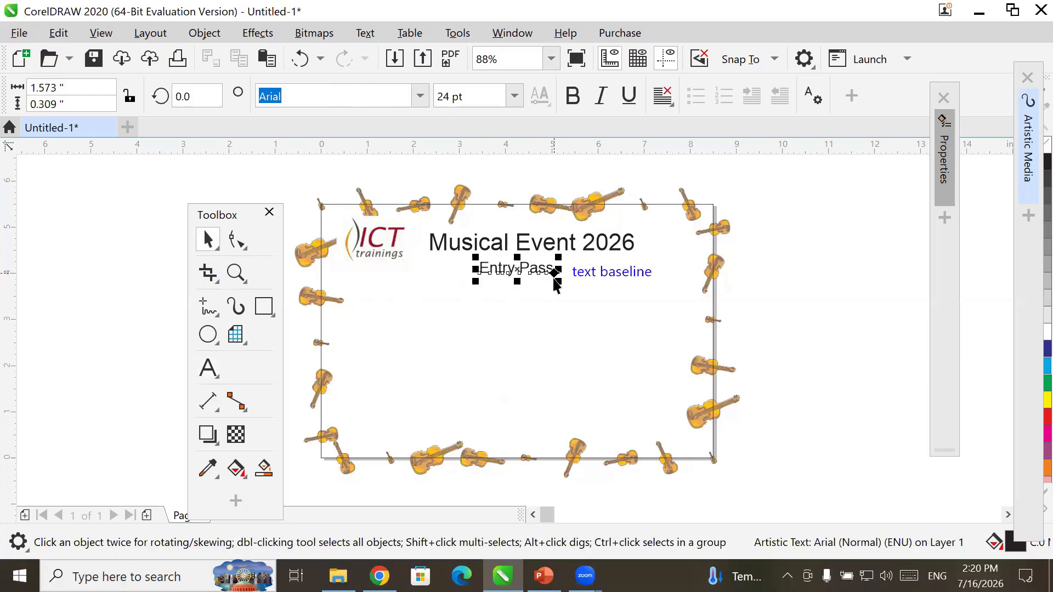
click(529, 357)
click(321, 337)
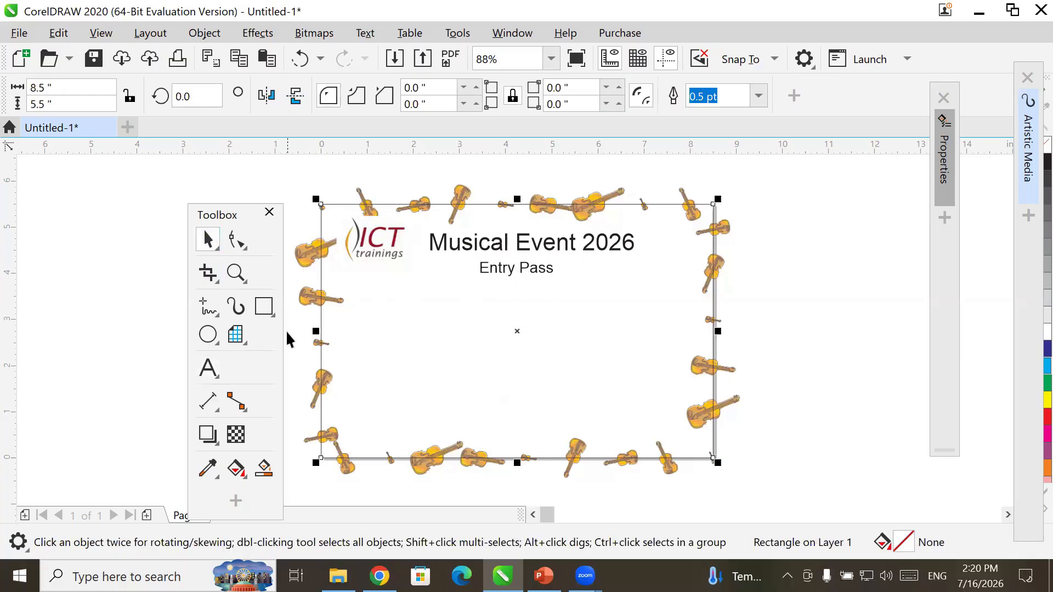
click(205, 373)
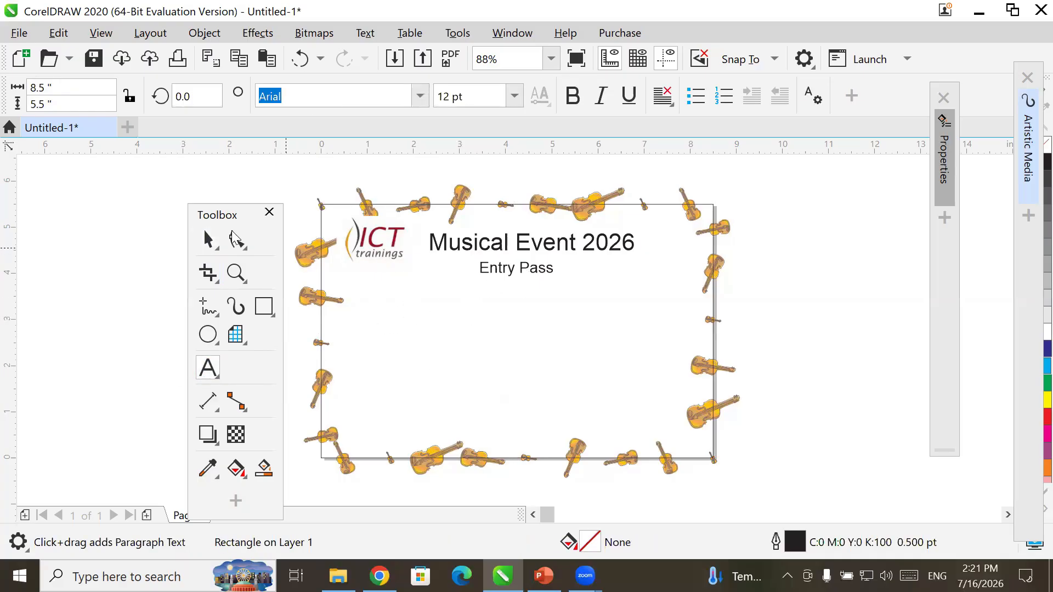
- Type the Name: label and move it to the left side of the card
click(474, 311)
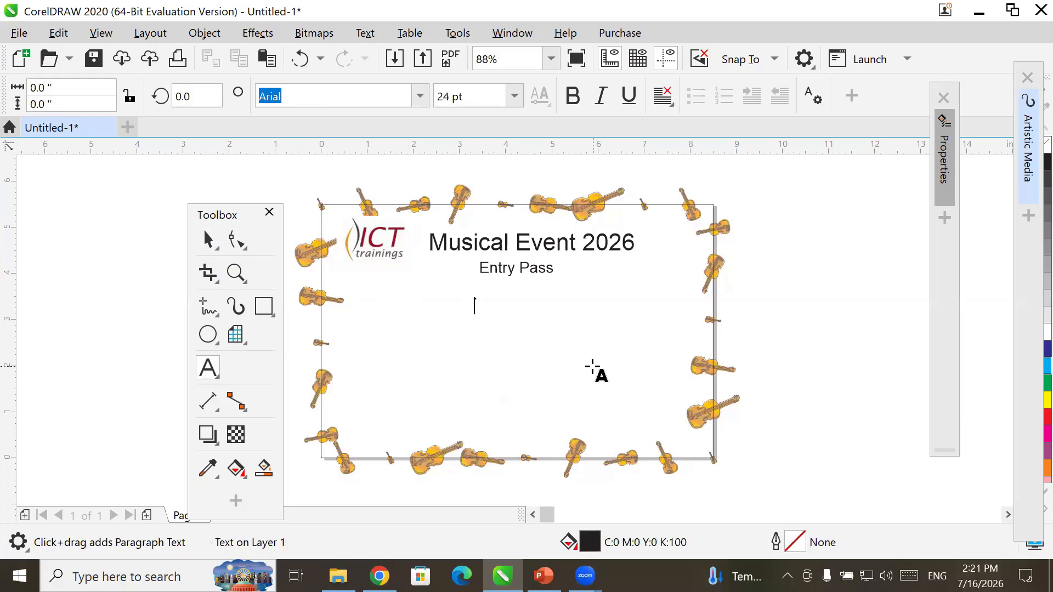
text(NAM)
key(BackSpace)
key(BackSpace)
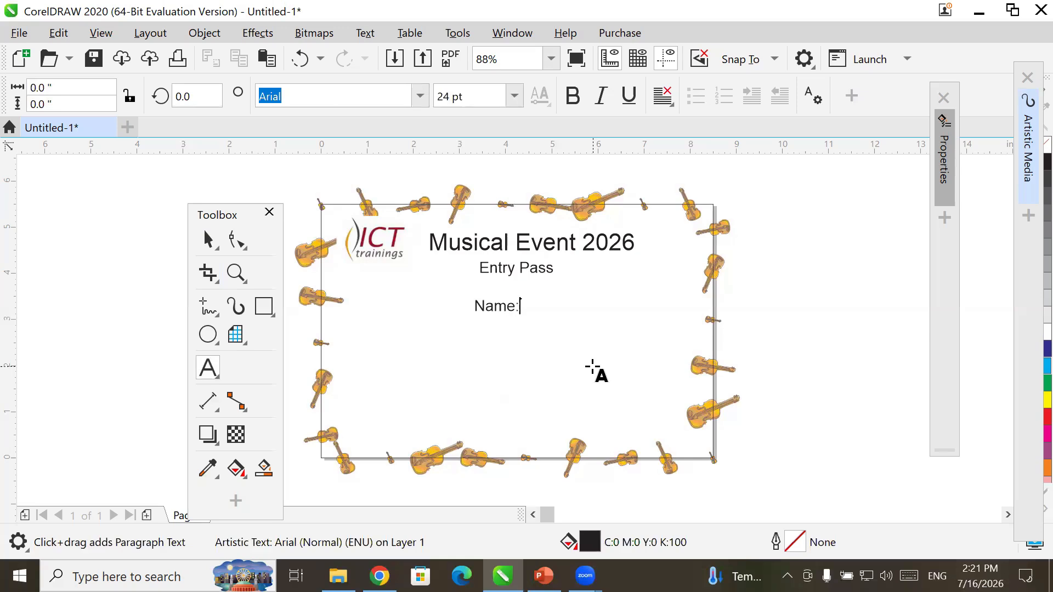
key(ctrl+space)
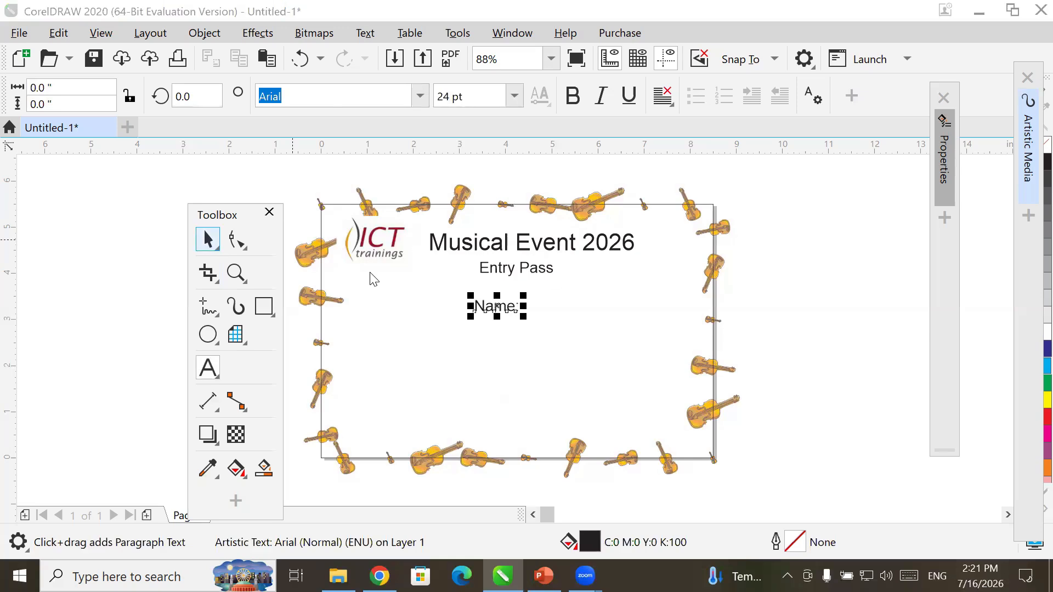
click(512, 307)
drag(508, 306, 450, 325)
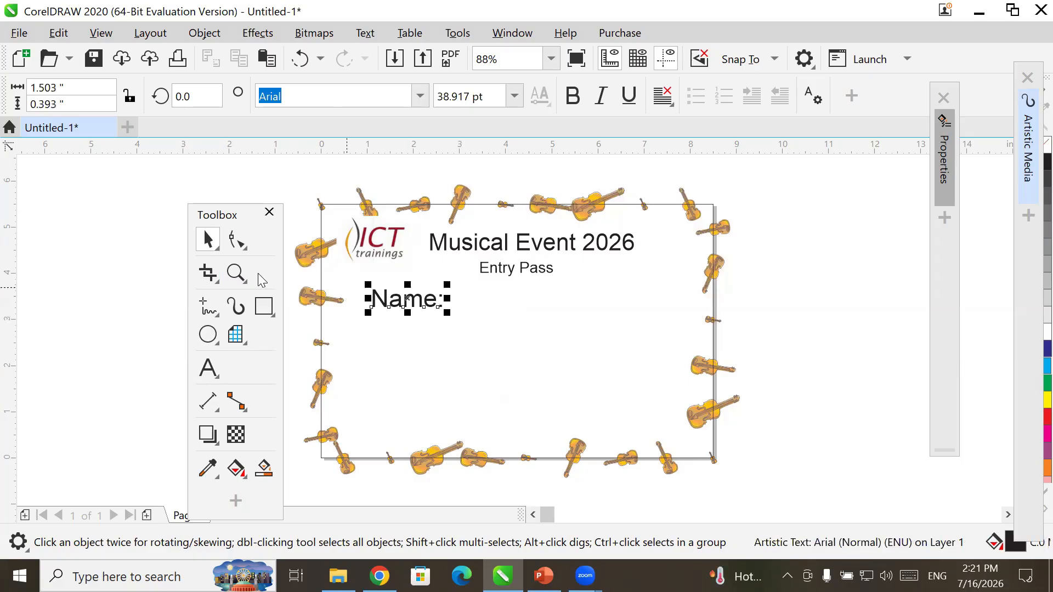
click(165, 235)
- Duplicate the Name: label onto the line below and change it to Class:
drag(415, 305, 278, 340)
right_click(410, 330)
double_click(406, 331)
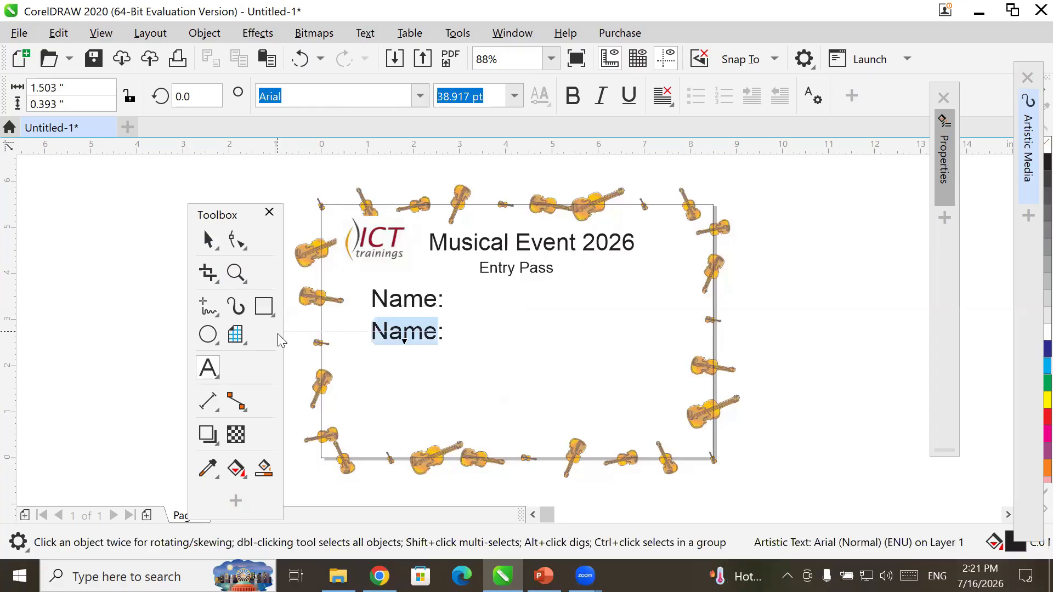
text(Class:)
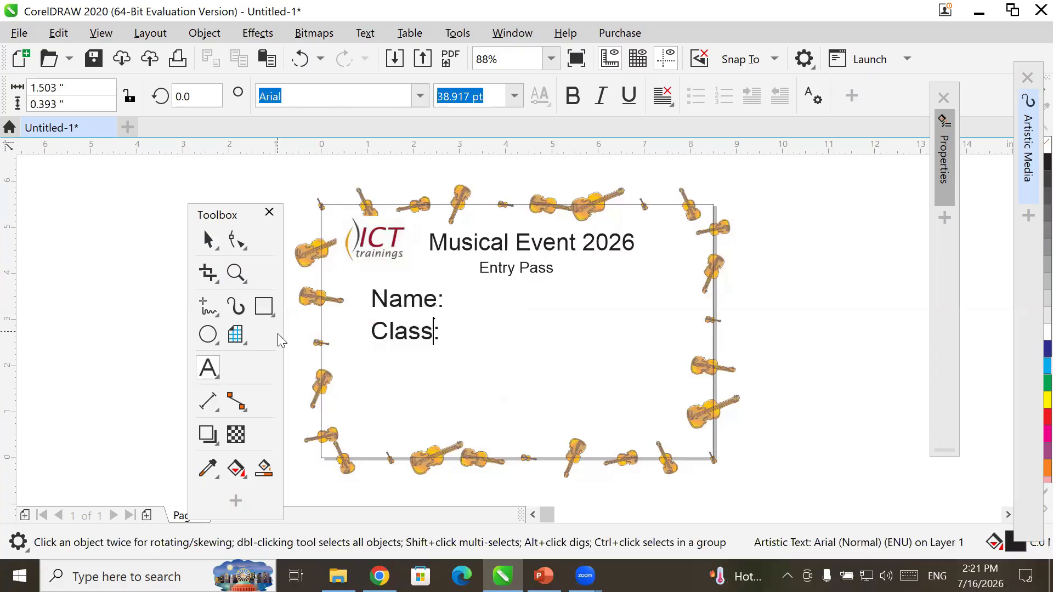
click(207, 240)
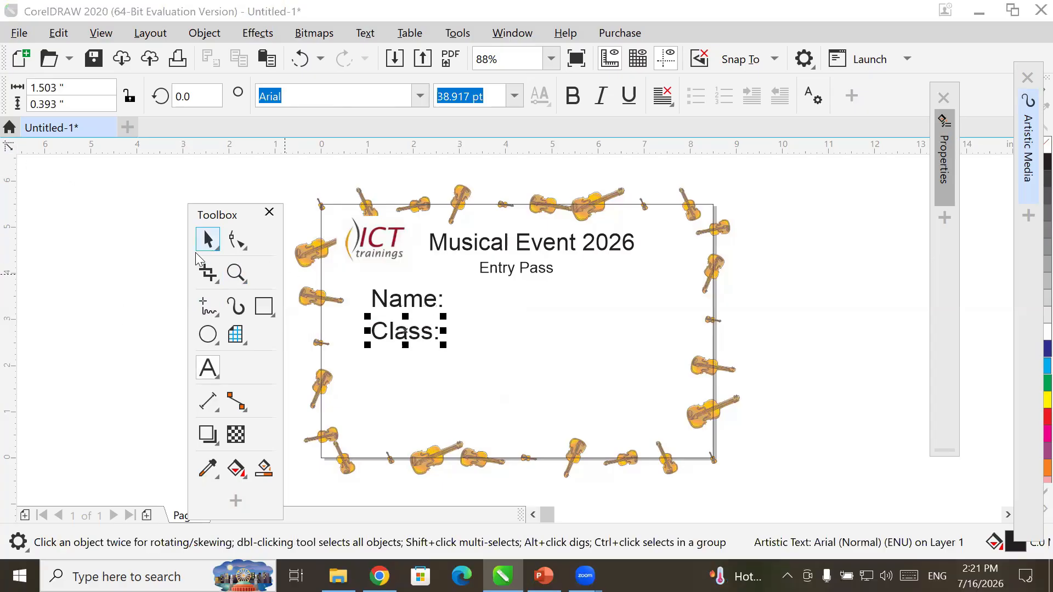
- Duplicate Class: below it and nudge both labels for even spacing
click(351, 356)
drag(414, 332, 411, 356)
right_click(411, 358)
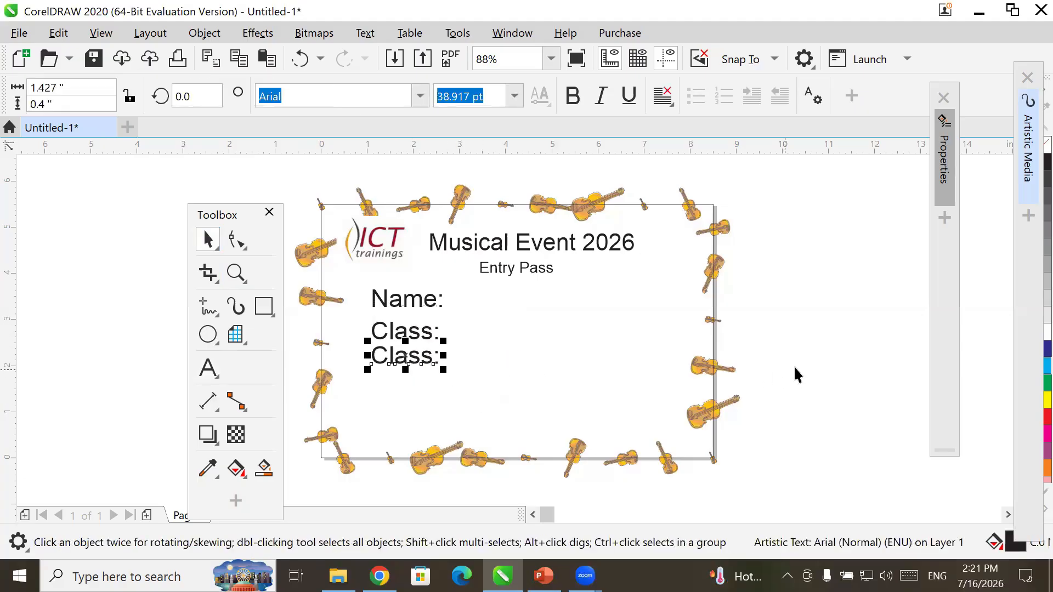
key(Down)
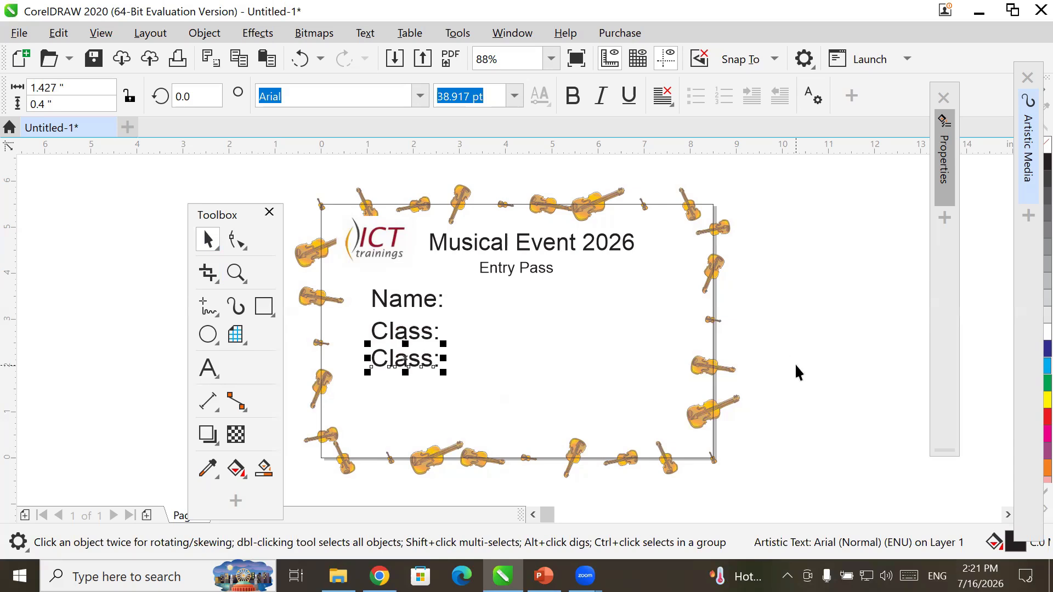
key(Down)
key(Down)
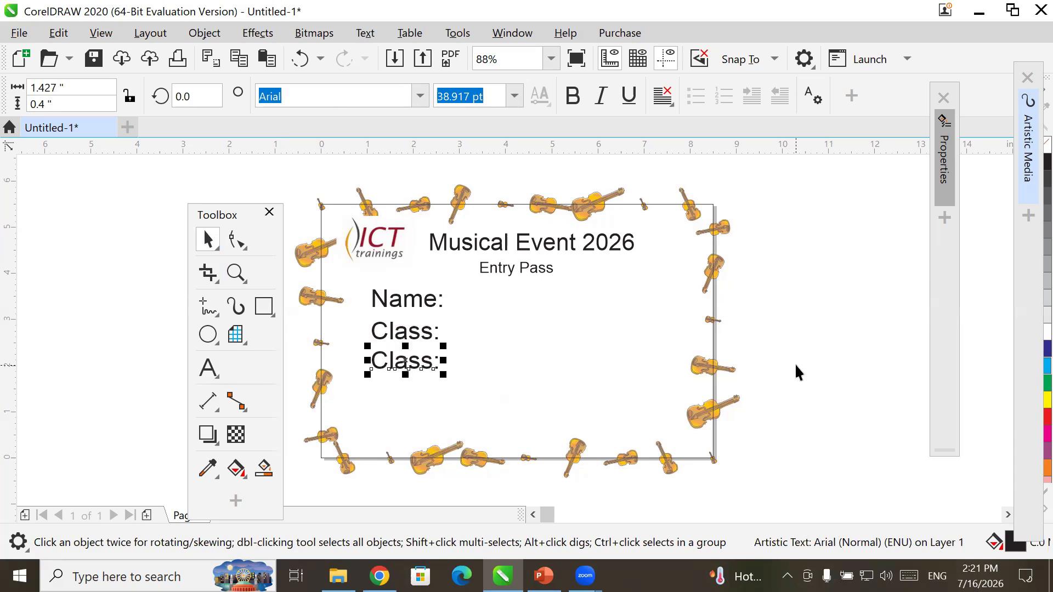
click(416, 336)
key(Up)
key(Up)
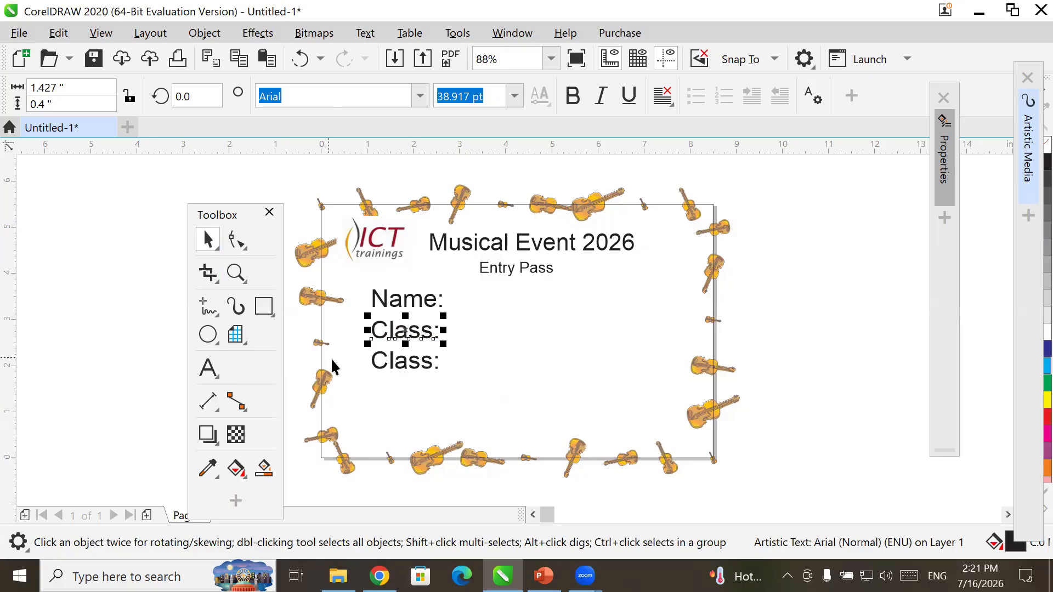
- Change the lower copy's text to Roll#:
double_click(402, 355)
double_click(413, 362)
drag(433, 365, 298, 368)
text(Rol)
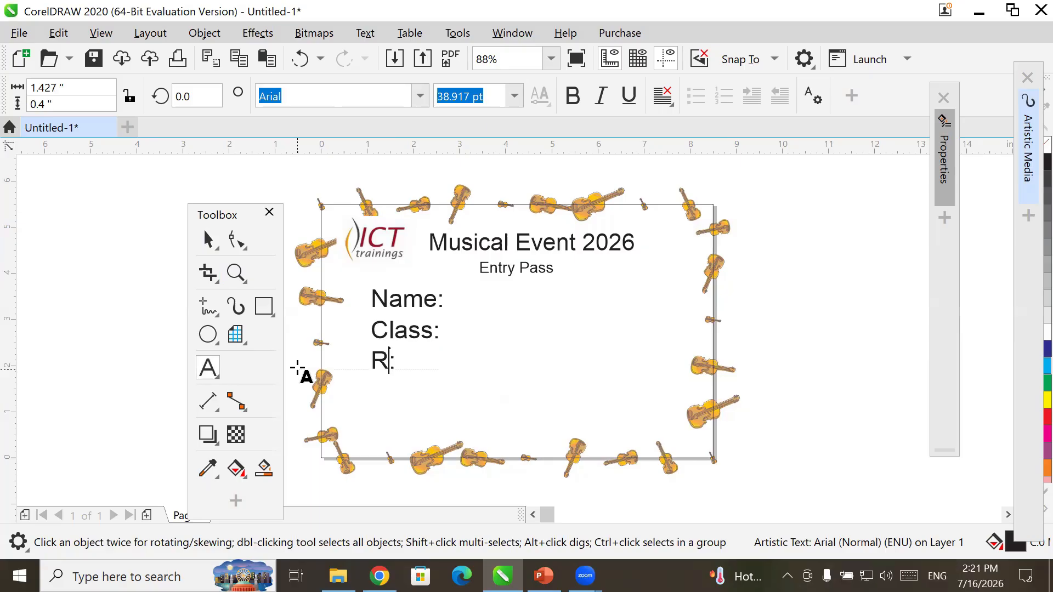
text(l#)
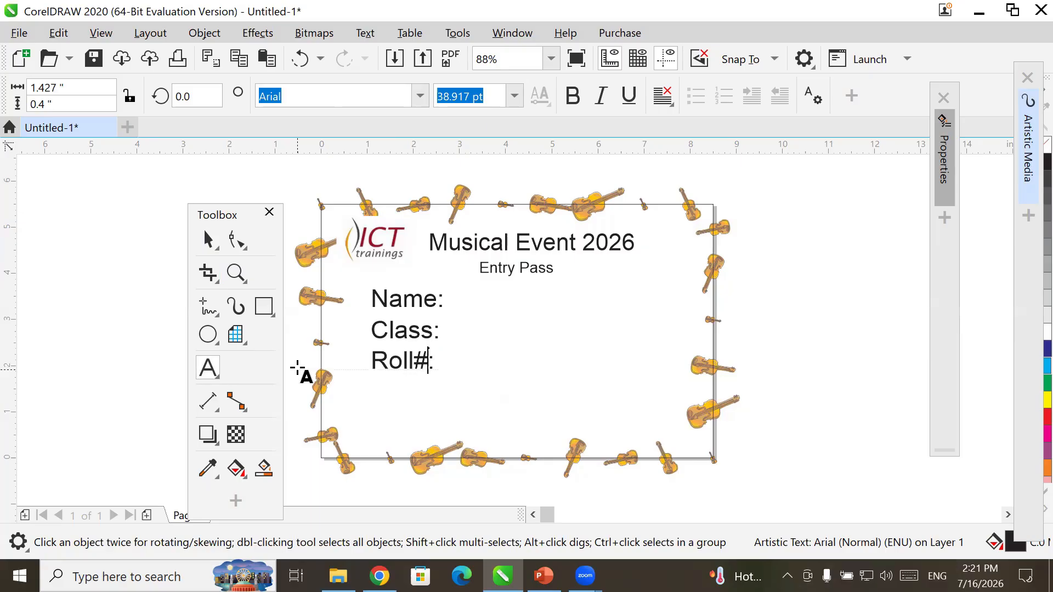
click(209, 373)
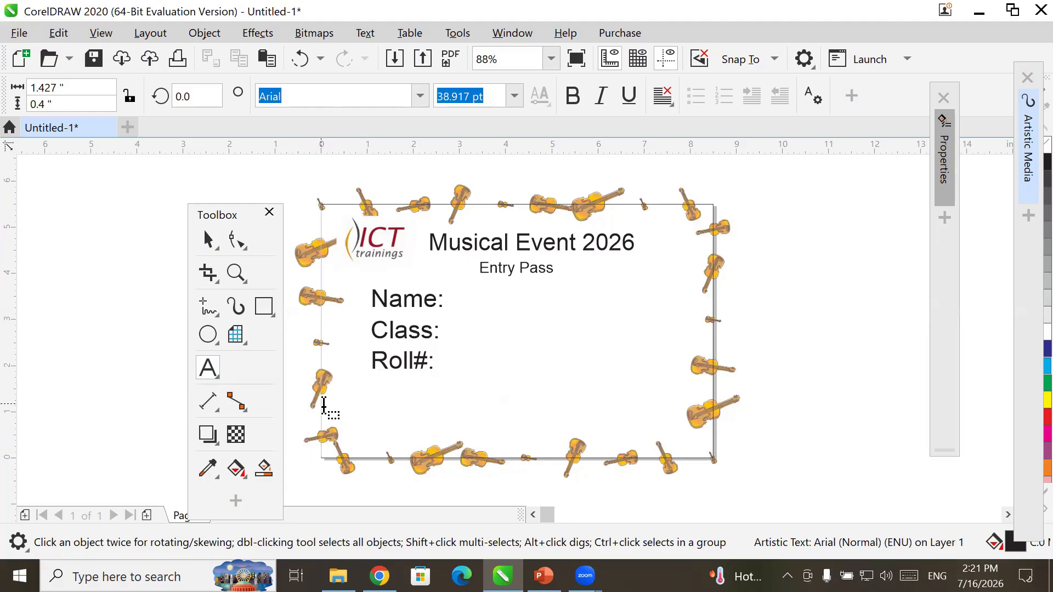
- Draw a rectangle band across the card's bottom and fill it dark blue
click(208, 338)
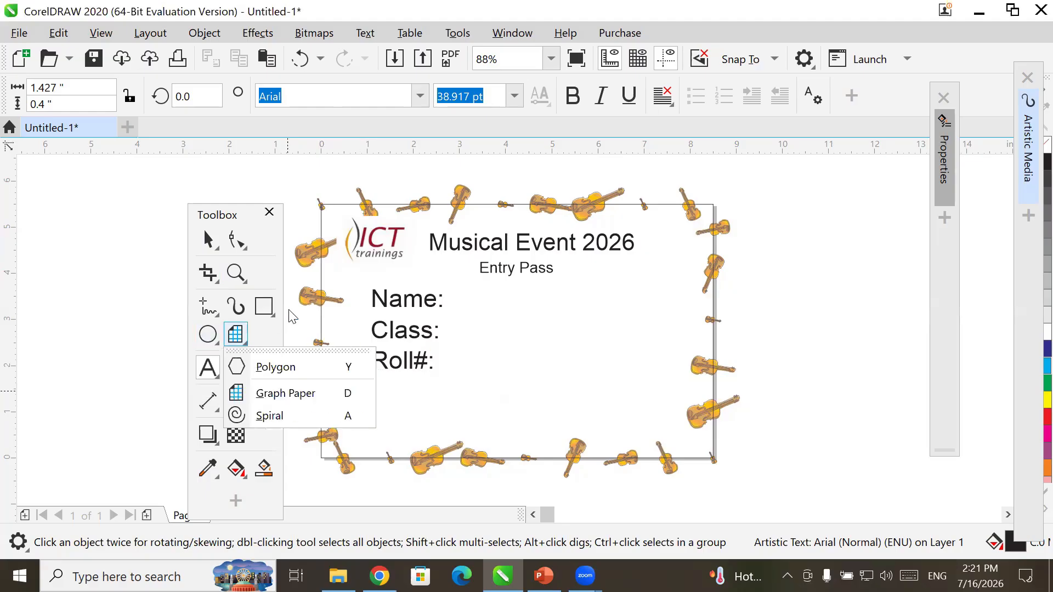
click(264, 307)
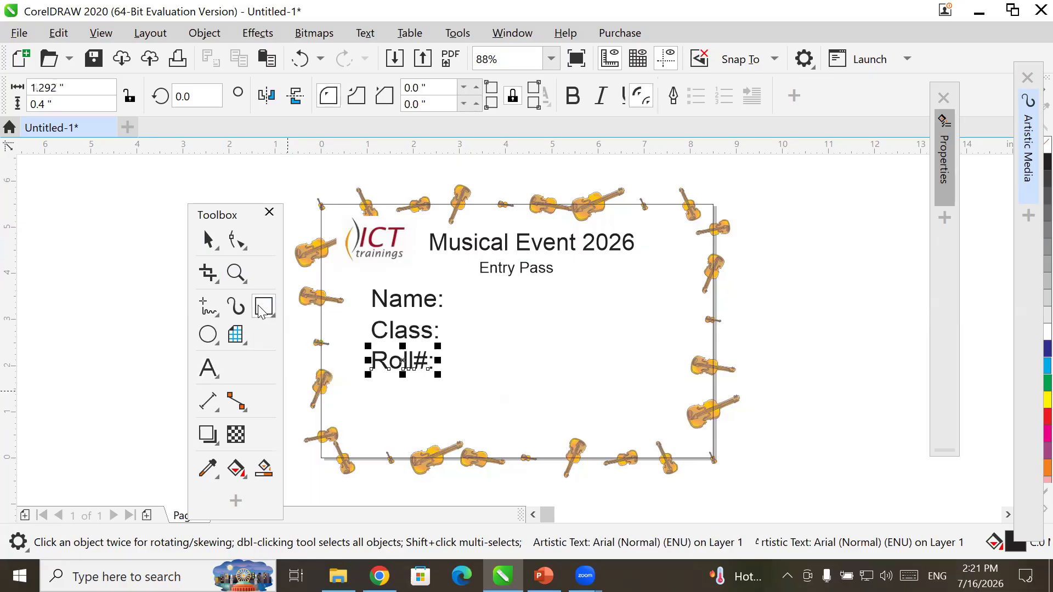
click(264, 308)
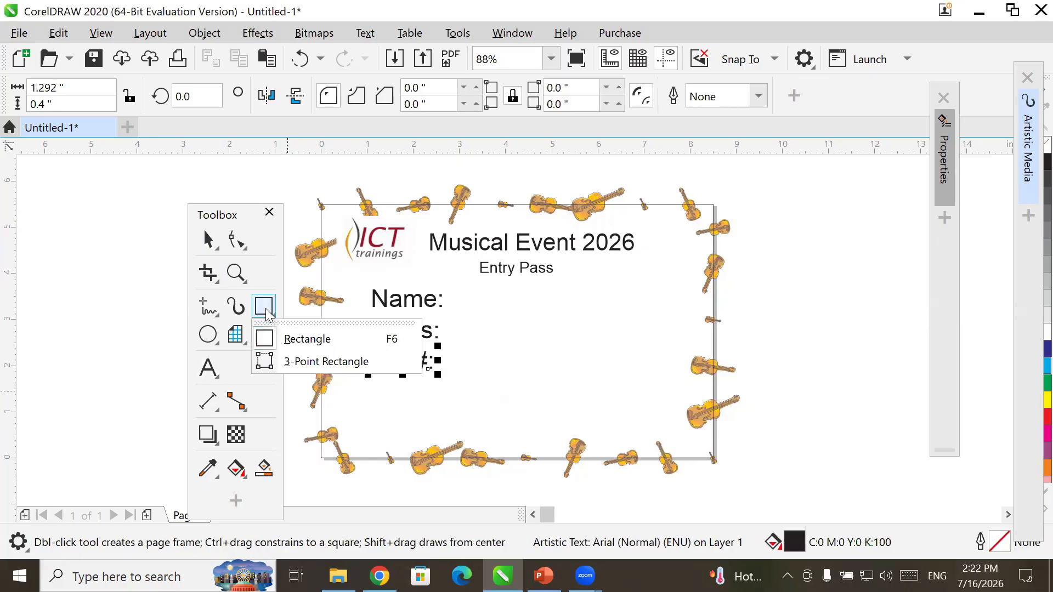
click(314, 346)
drag(317, 404, 722, 442)
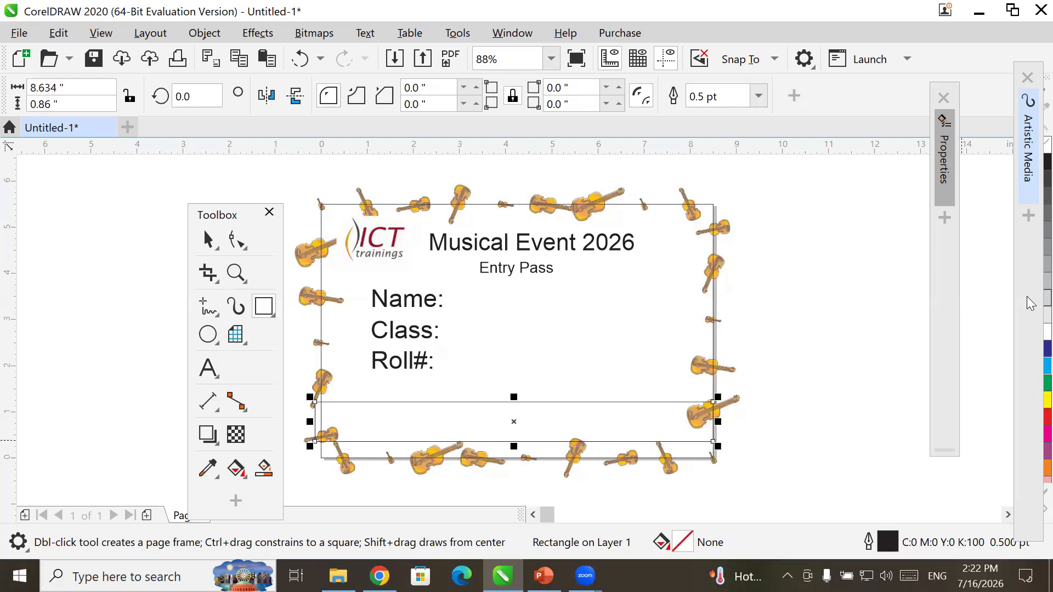
click(1045, 350)
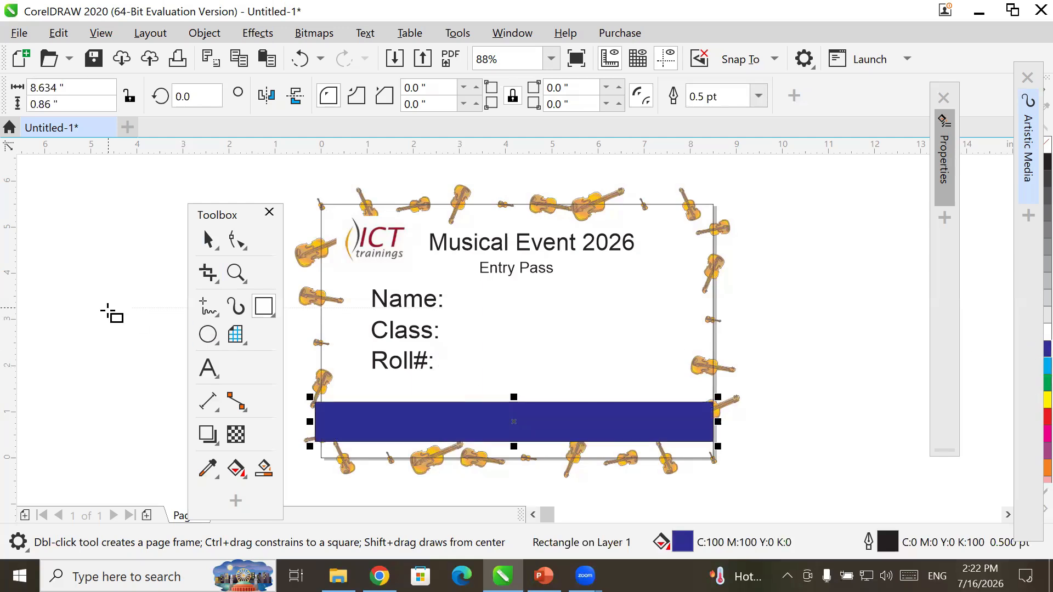
key(F8)
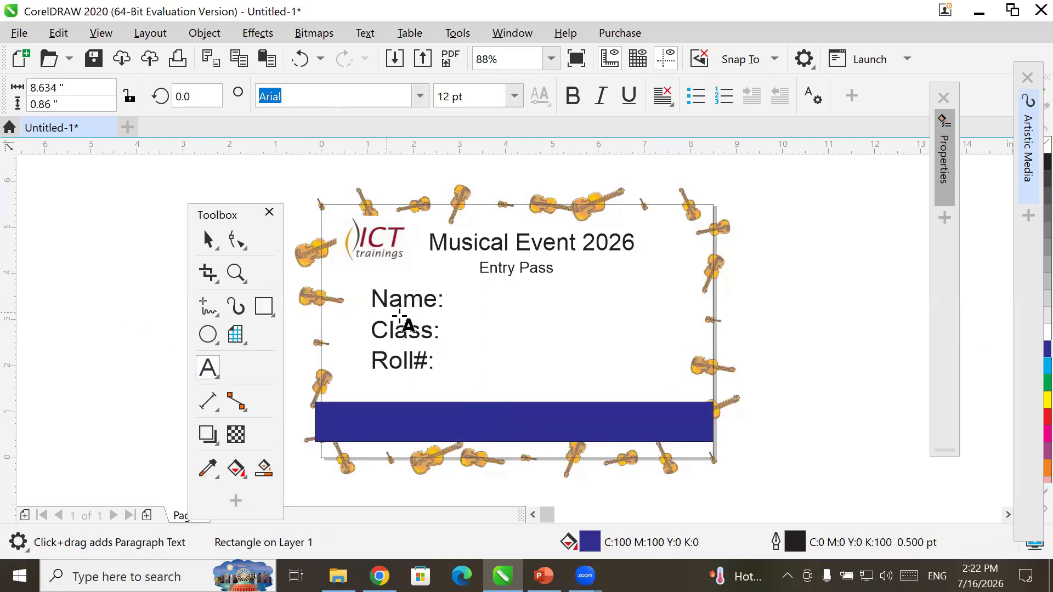
click(471, 354)
text(www.ict)
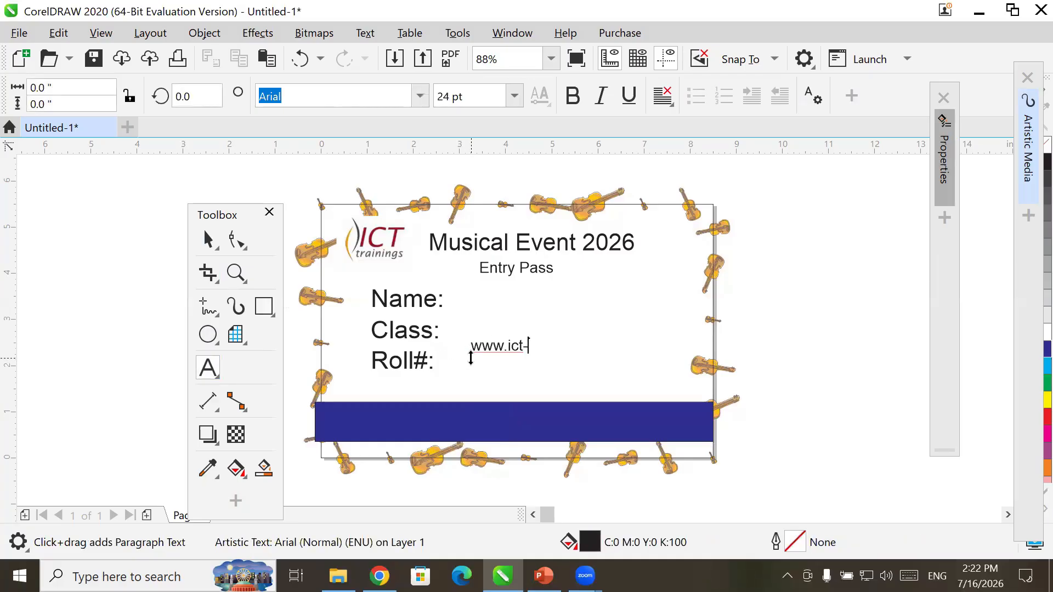
text(-trinings.com)
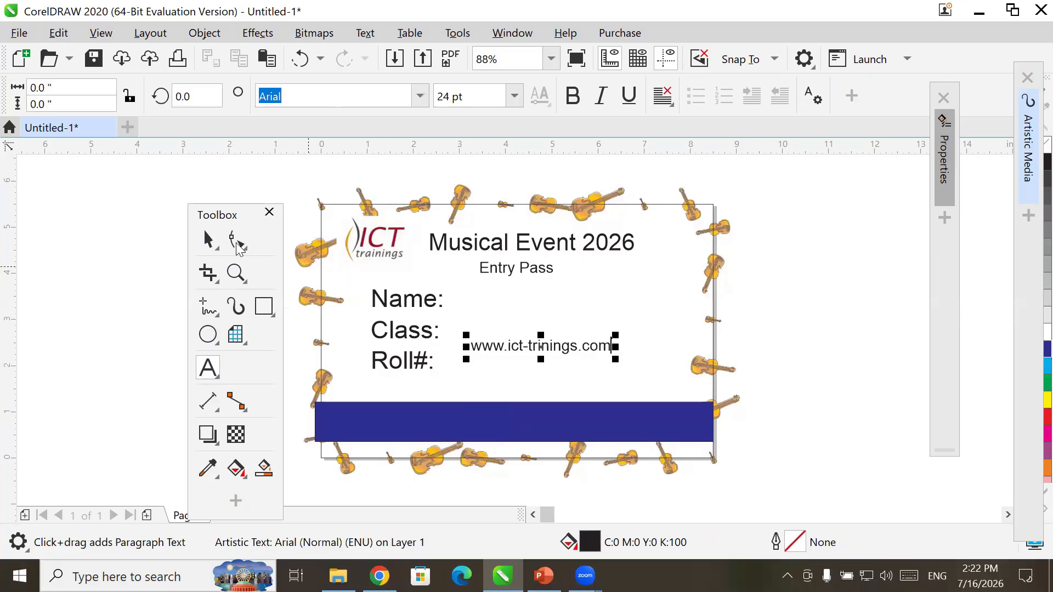
click(209, 241)
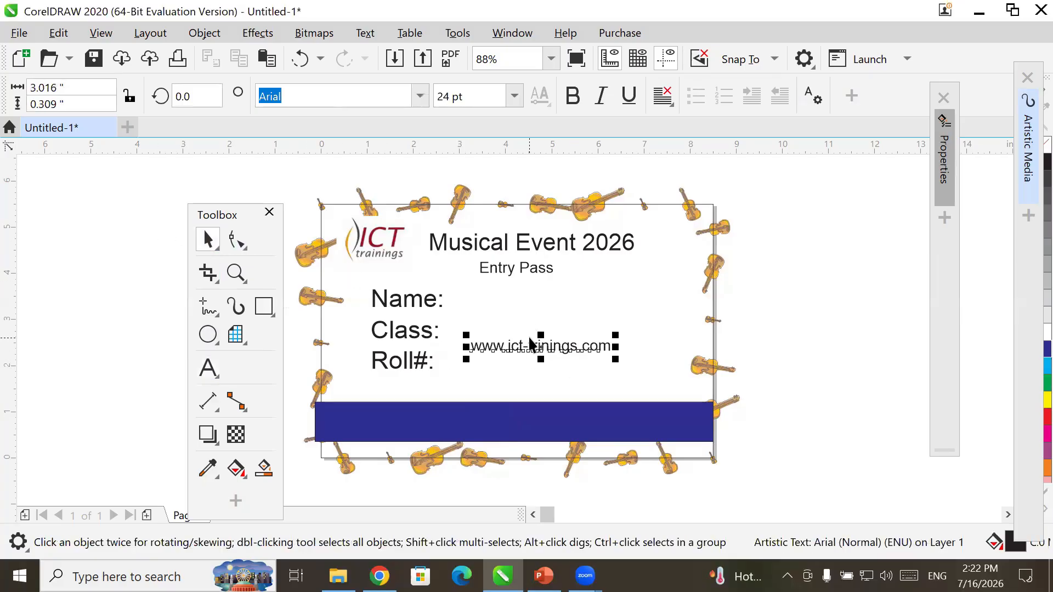
drag(531, 343, 493, 414)
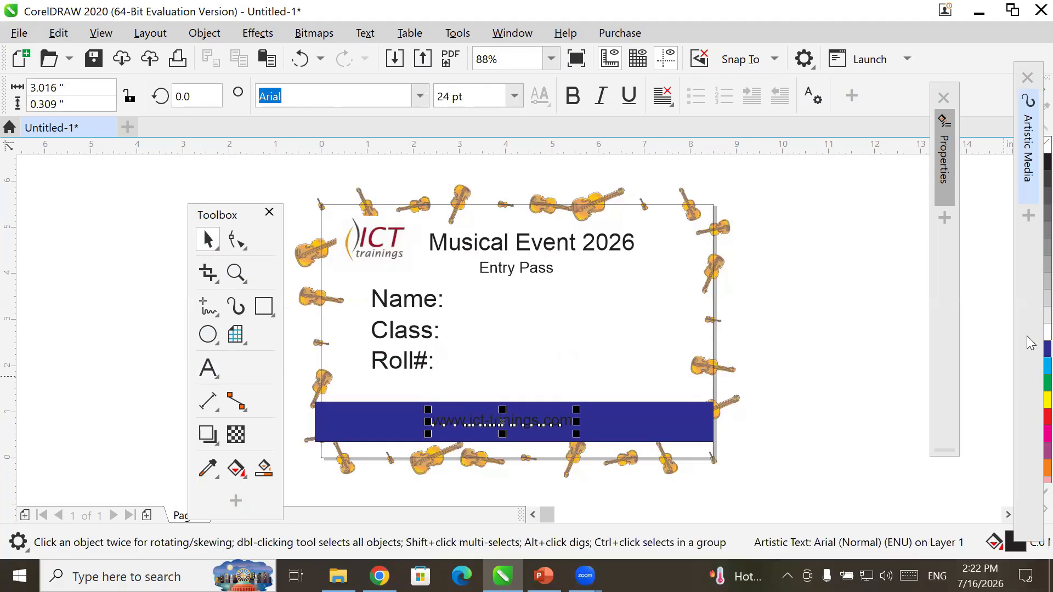
click(1045, 332)
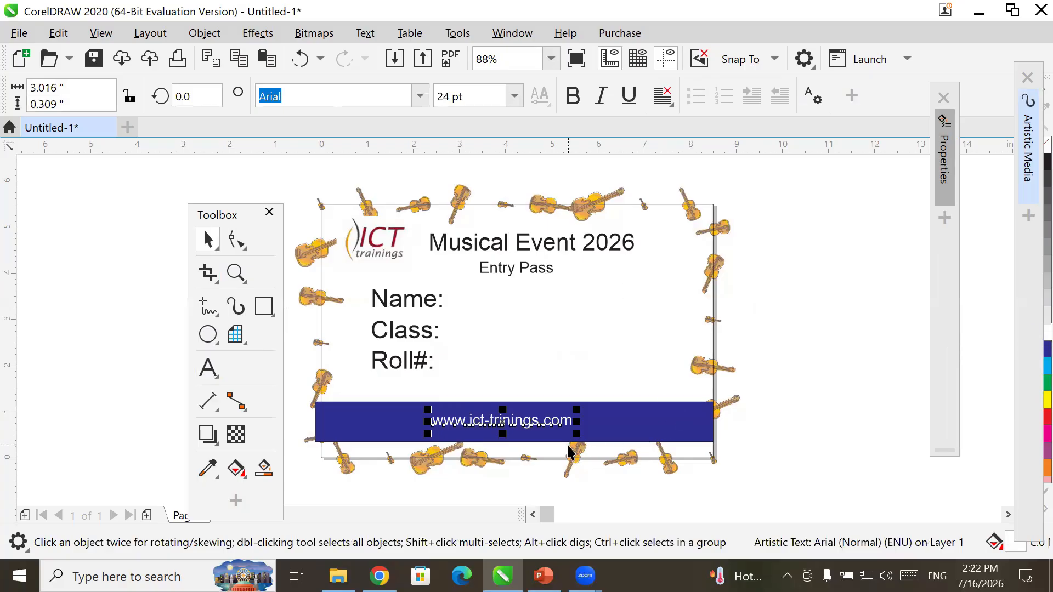
drag(577, 434, 637, 454)
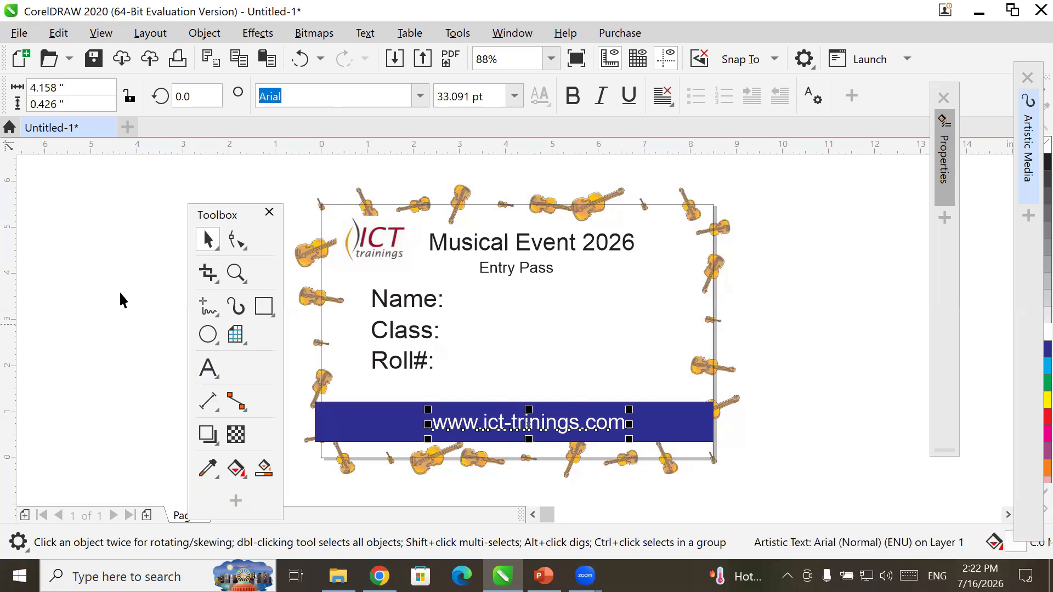
click(62, 230)
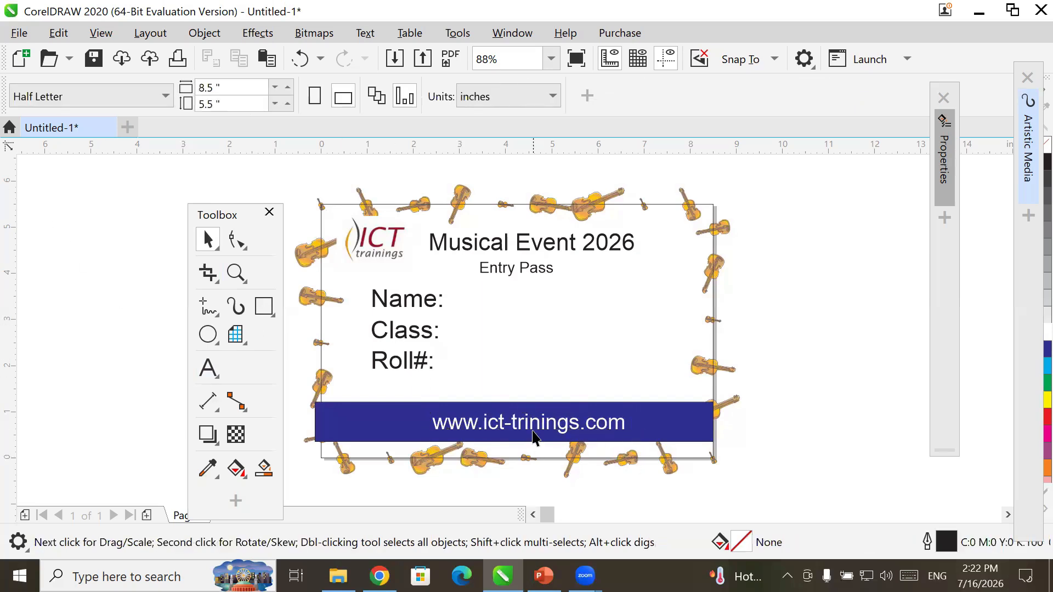
drag(535, 439, 508, 437)
click(914, 391)
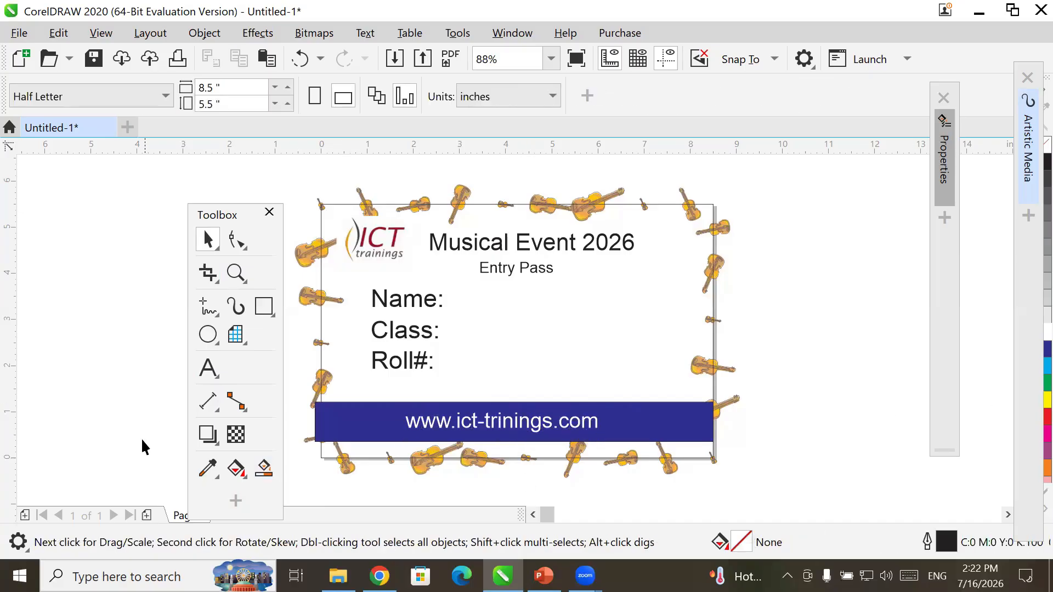
- Use Save As to store the drawing as Gate Pass in Desktop\ICT Event in EXPO
click(21, 34)
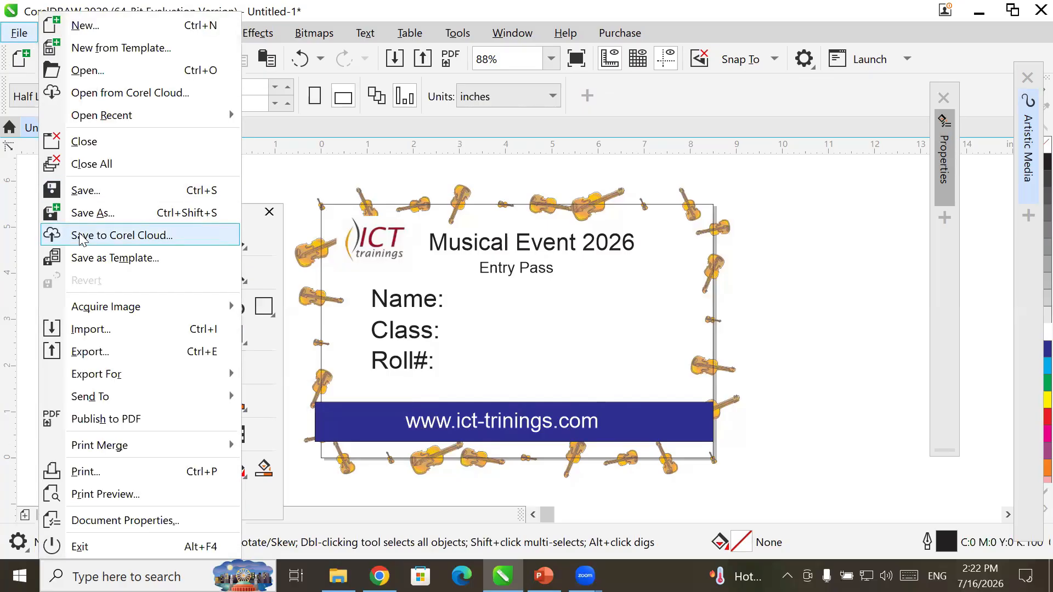
click(77, 190)
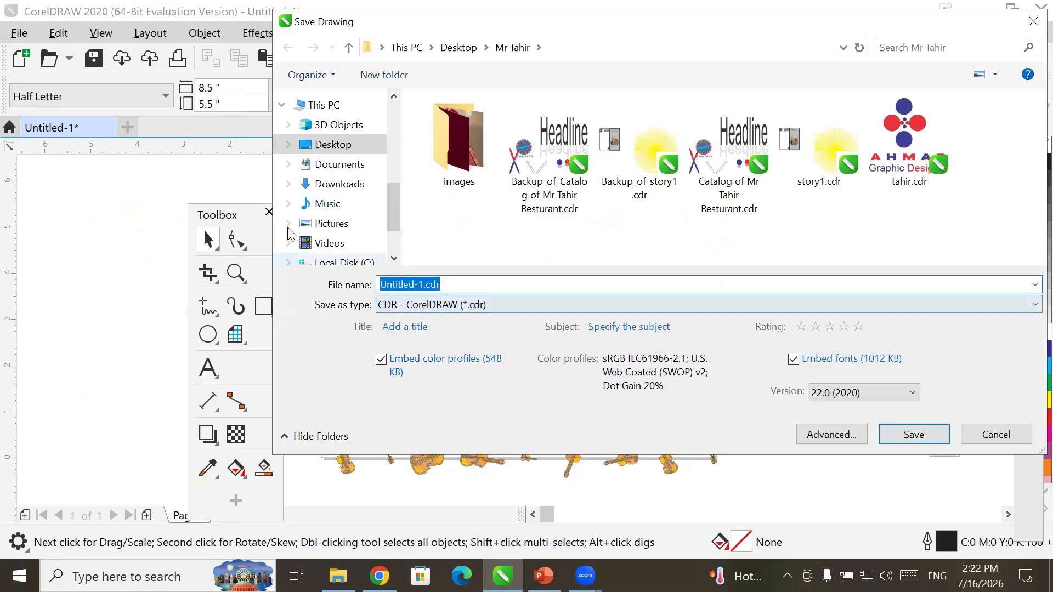
click(329, 145)
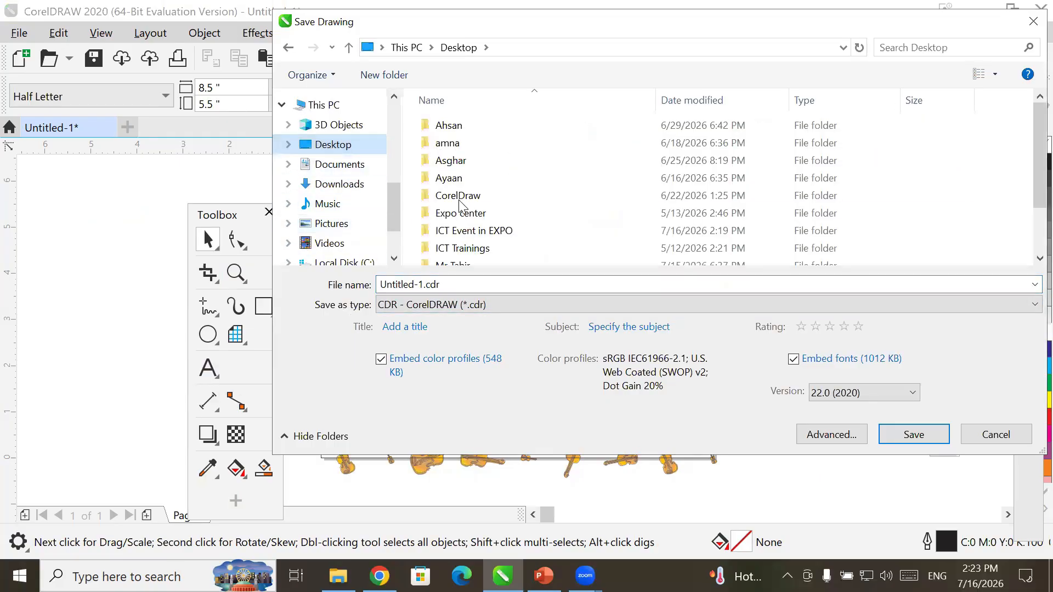
double_click(495, 230)
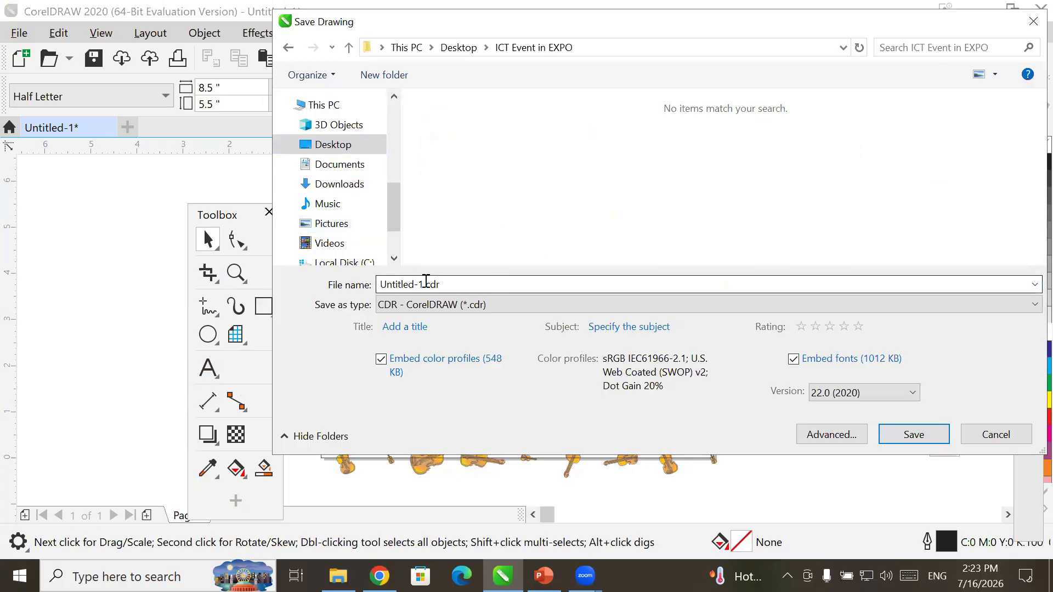
click(426, 283)
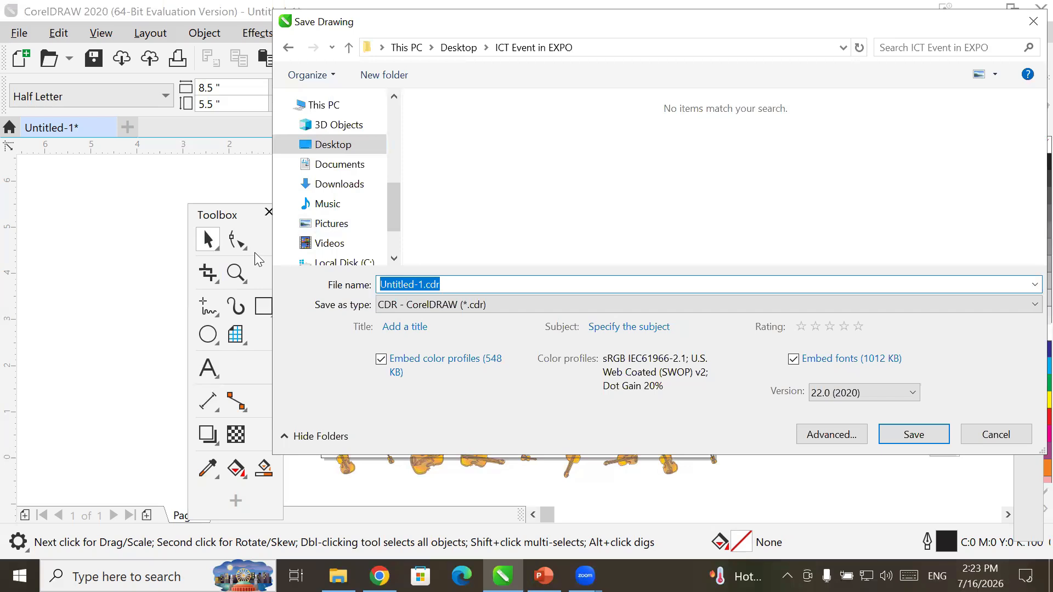
key(Home)
key(Delete)
key(Delete)
key(Delete)
key(Delete)
key(Delete)
key(Delete)
key(Delete)
key(Delete)
key(Delete)
key(Delete)
text(Gate)
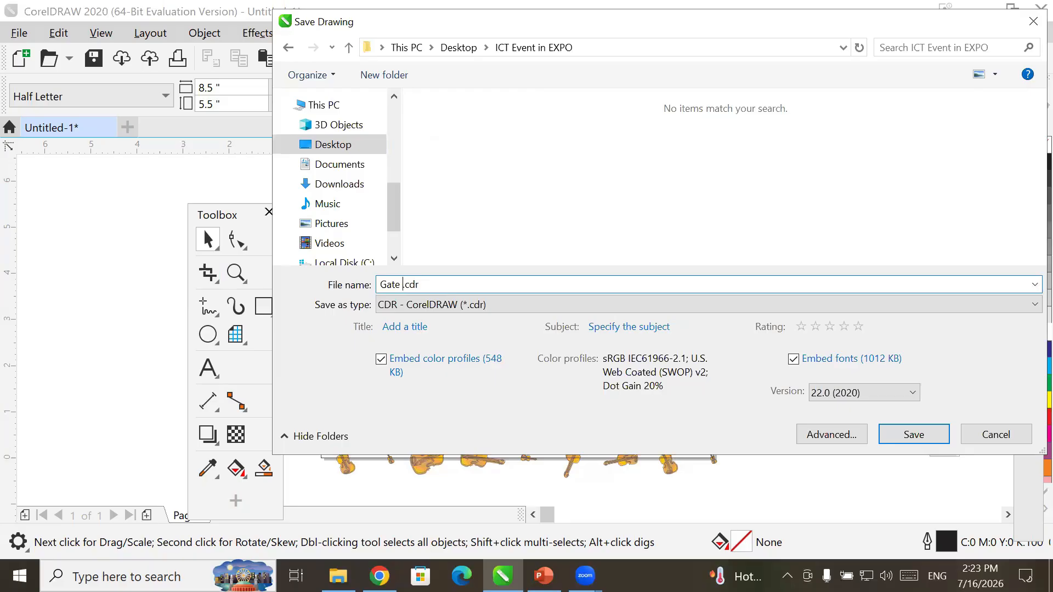
text( Pass)
key(Return)
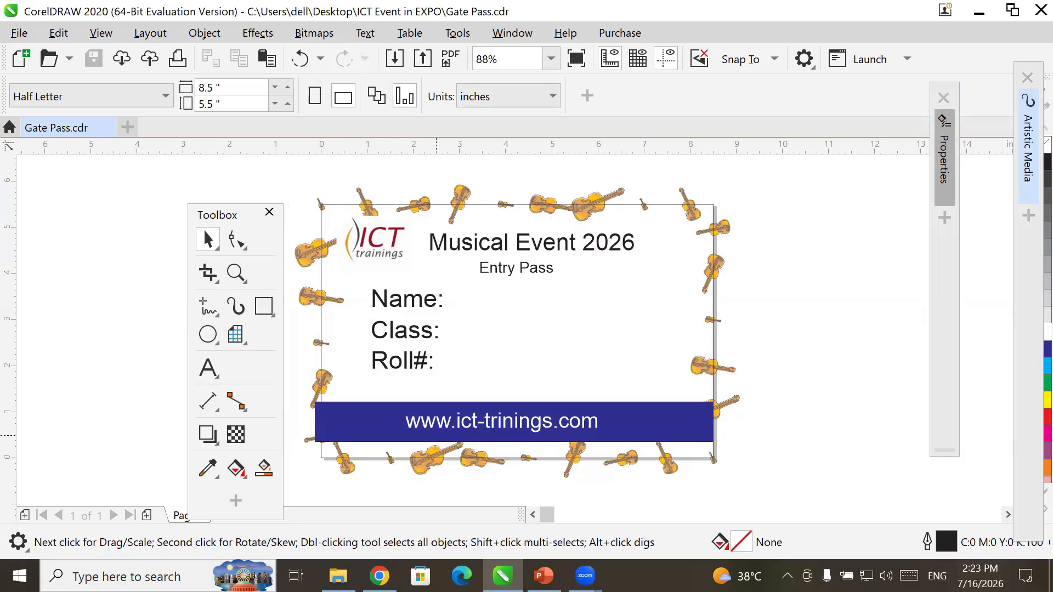
- Search Windows for excel and launch Excel
key(super+s)
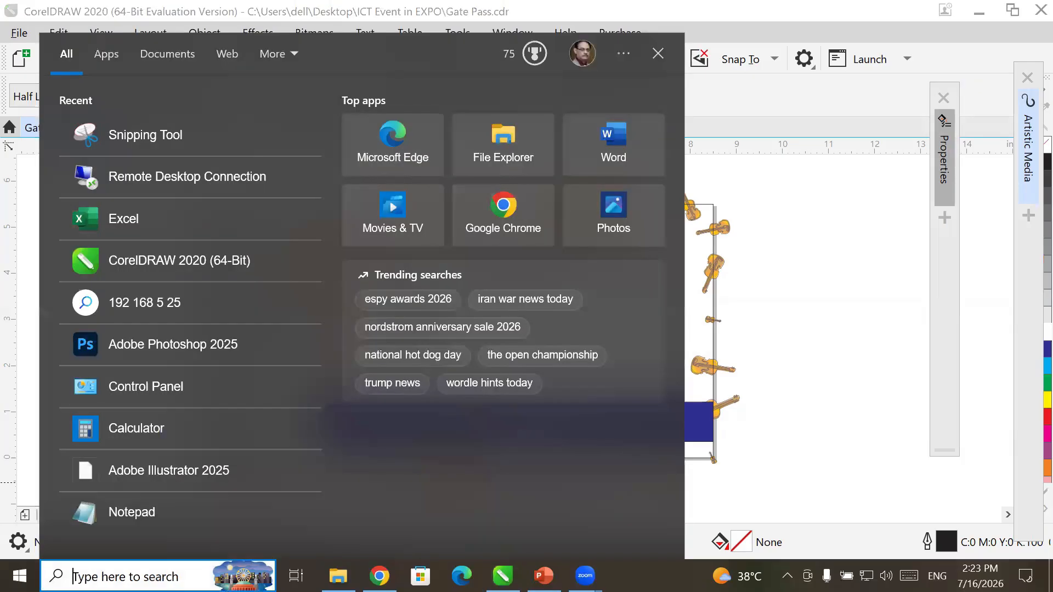
text(excel)
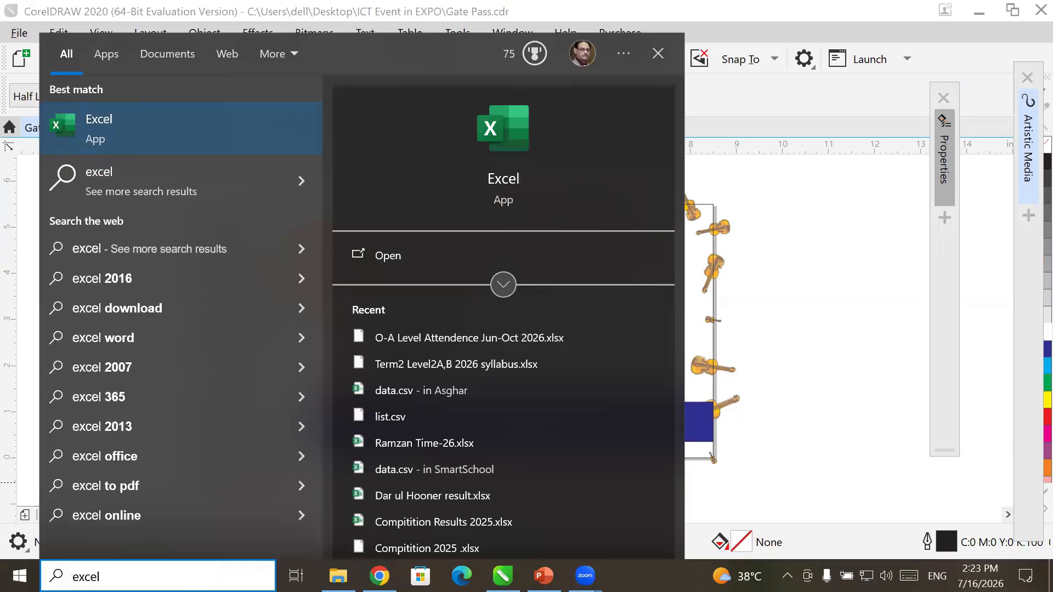
key(Escape)
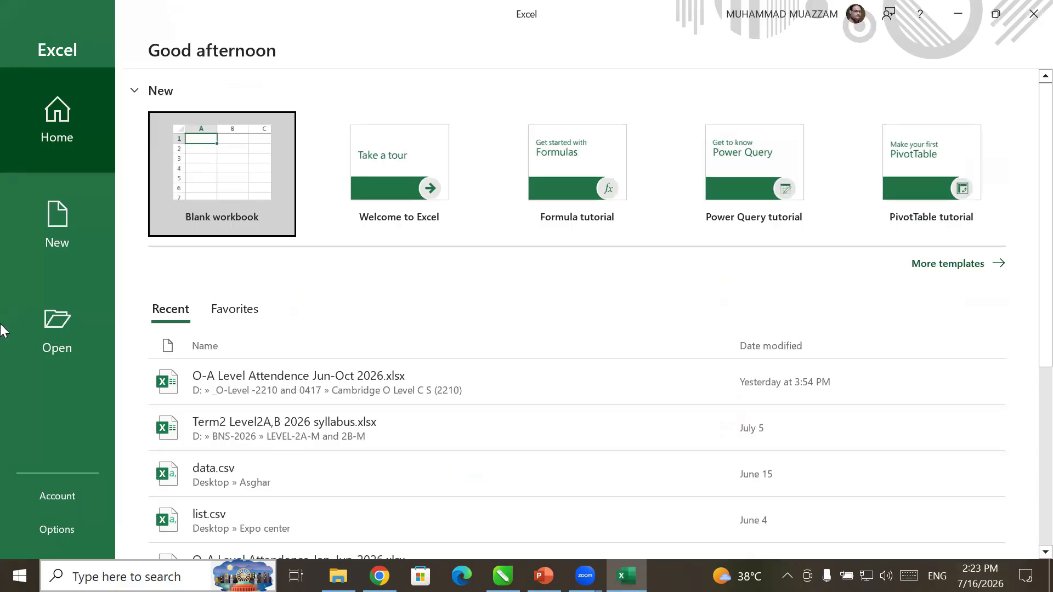
- Create a blank workbook, zoom in, and enter the headings Name, Class and Roll
click(176, 222)
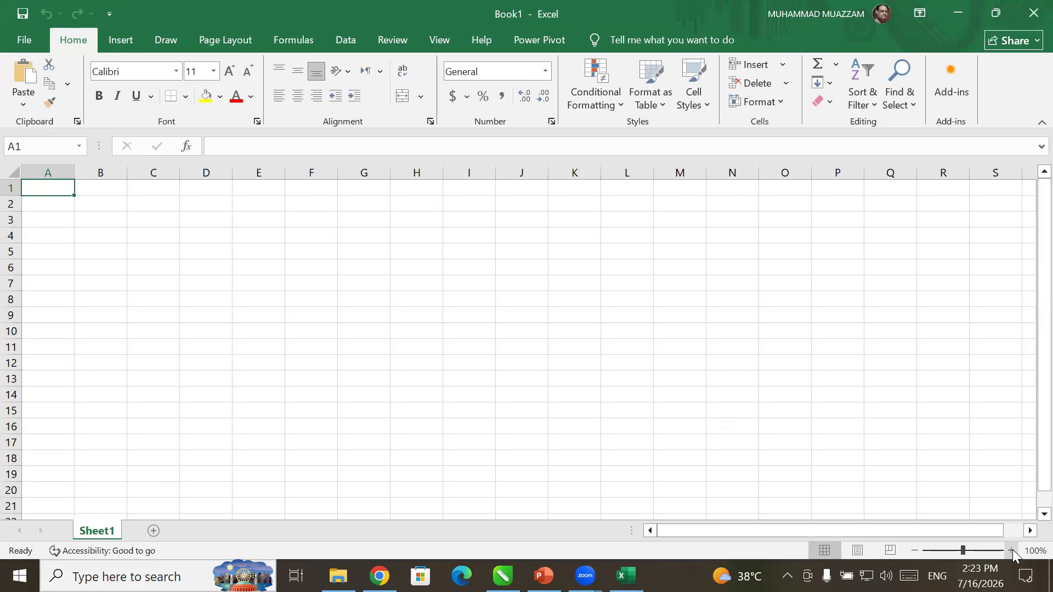
click(1012, 550)
click(1012, 550)
click(1012, 551)
click(1012, 550)
click(1012, 550)
click(1012, 550)
click(1012, 550)
click(1012, 550)
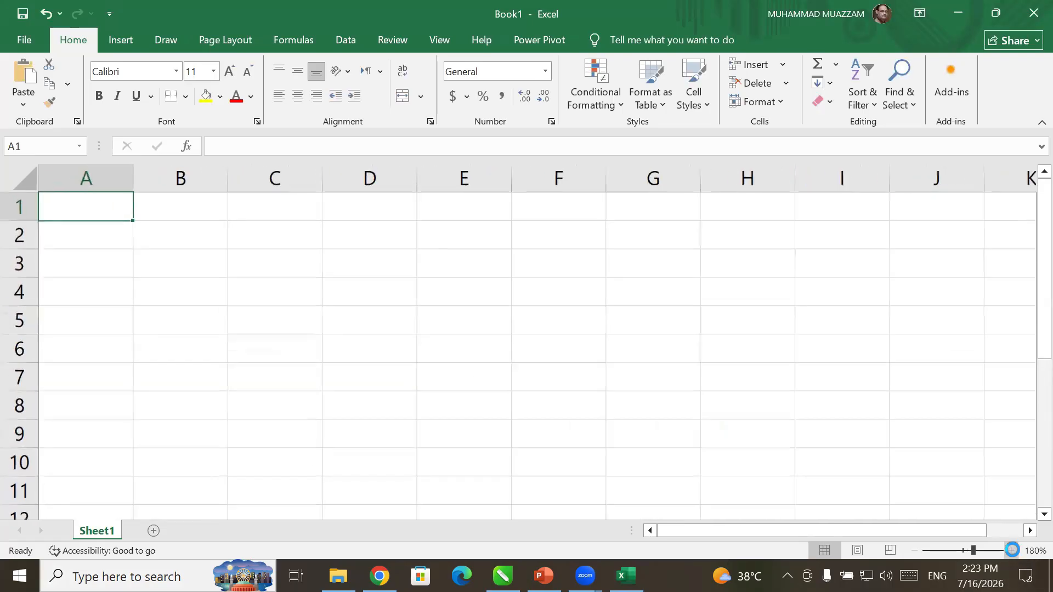
click(1012, 550)
click(1012, 550)
click(1012, 550)
click(1012, 550)
click(1012, 550)
click(1012, 550)
click(1012, 550)
click(1012, 551)
text(Name)
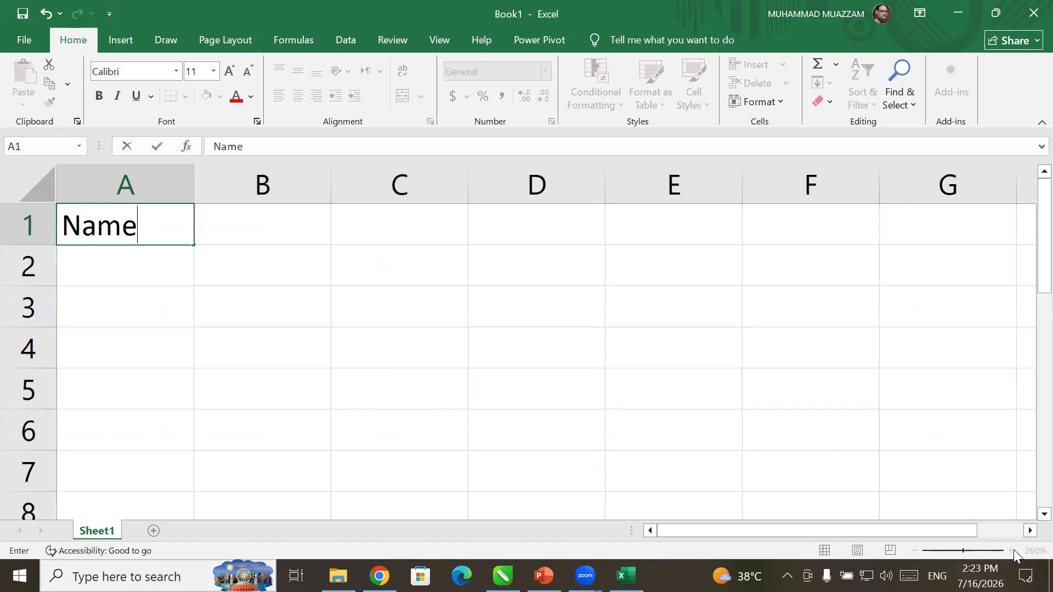
key(Tab)
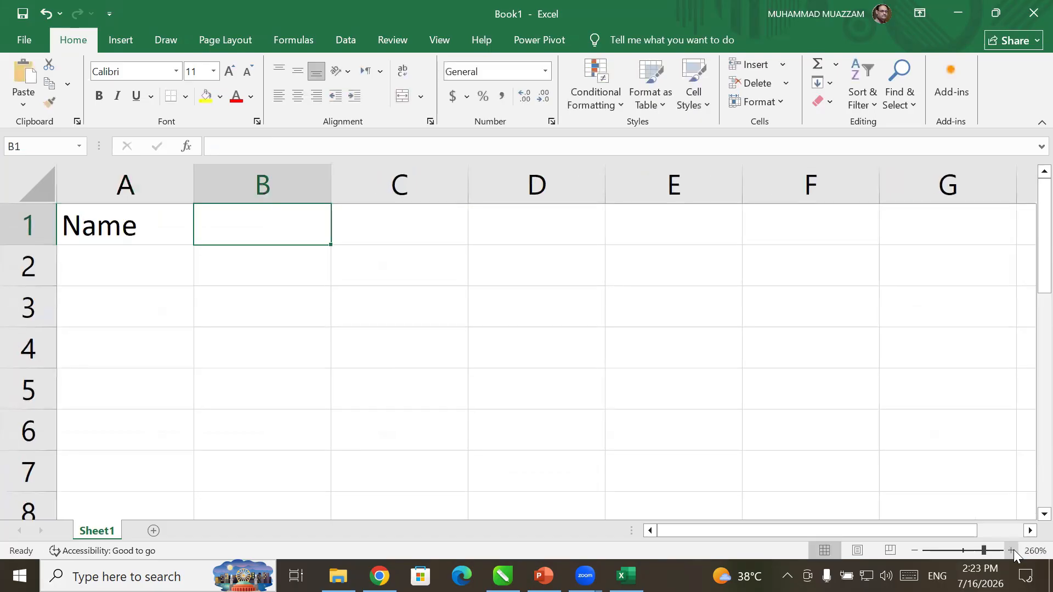
text(Class)
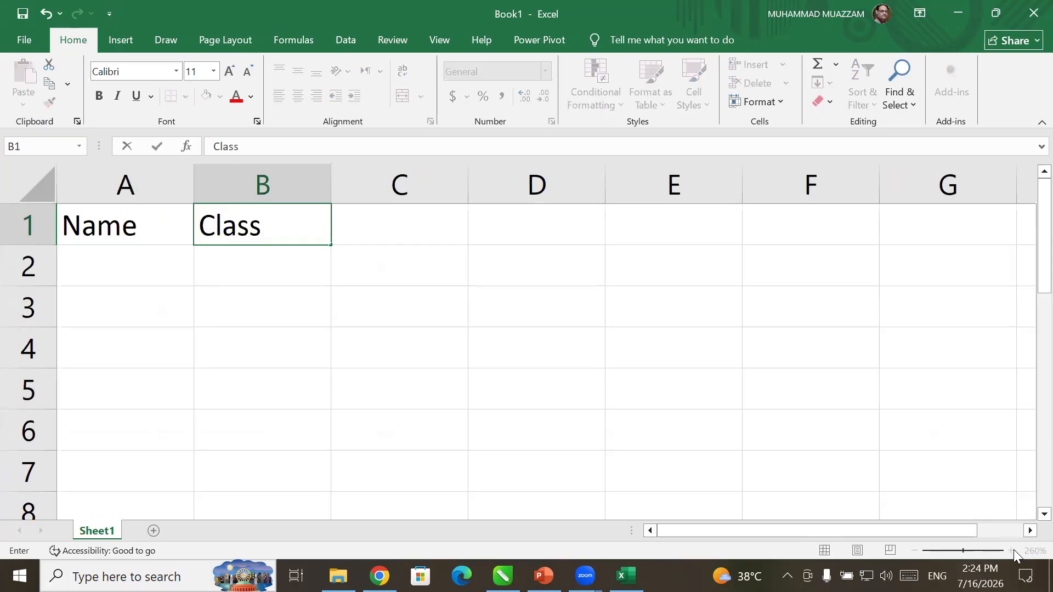
key(Tab)
text(Roll)
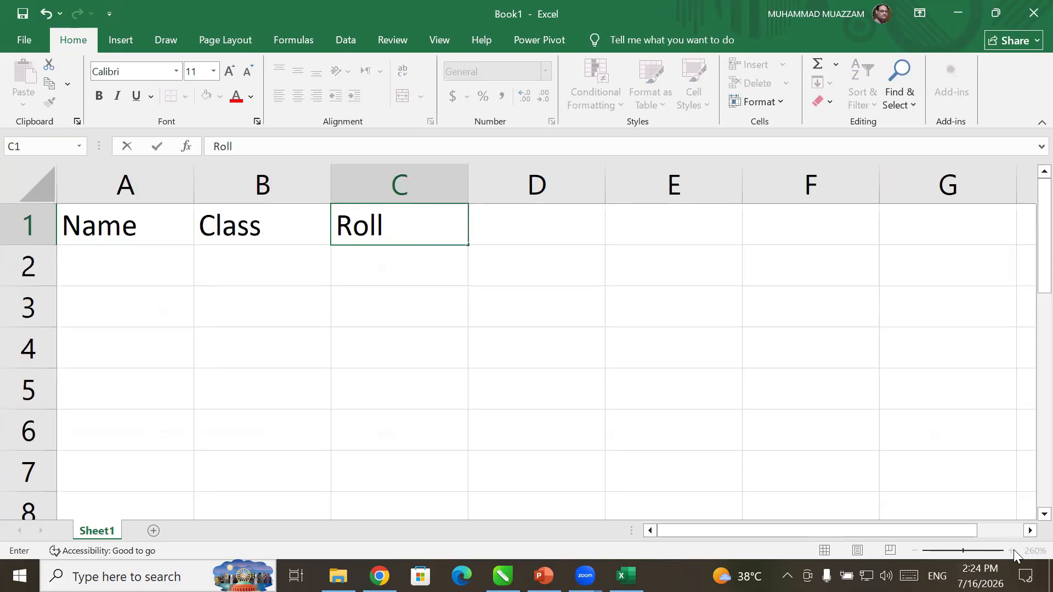
key(Return)
- Enter the first student's name, class Corel and roll number in row 2
key(Left)
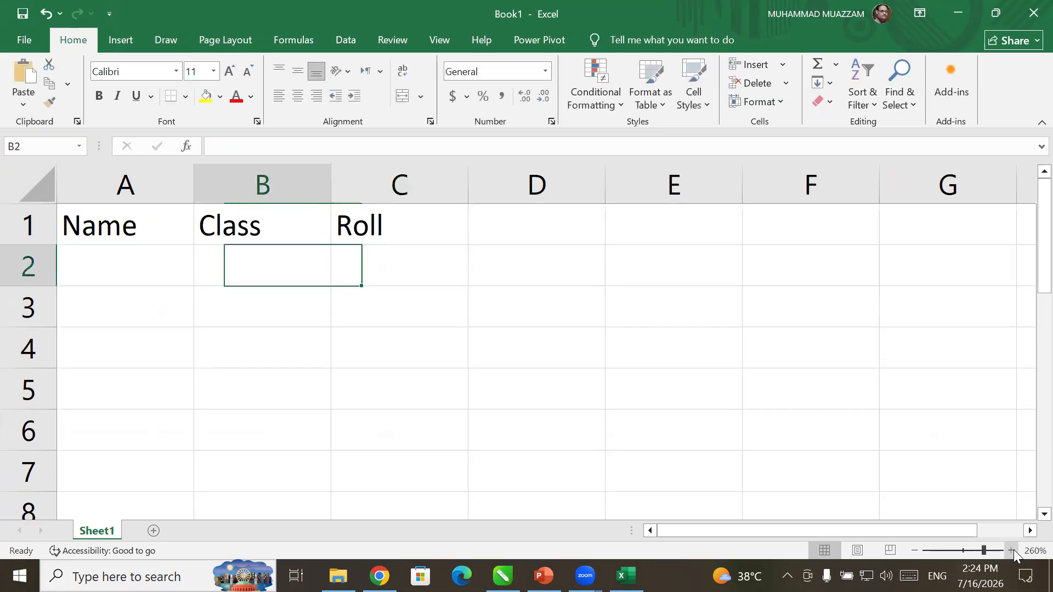
key(Left)
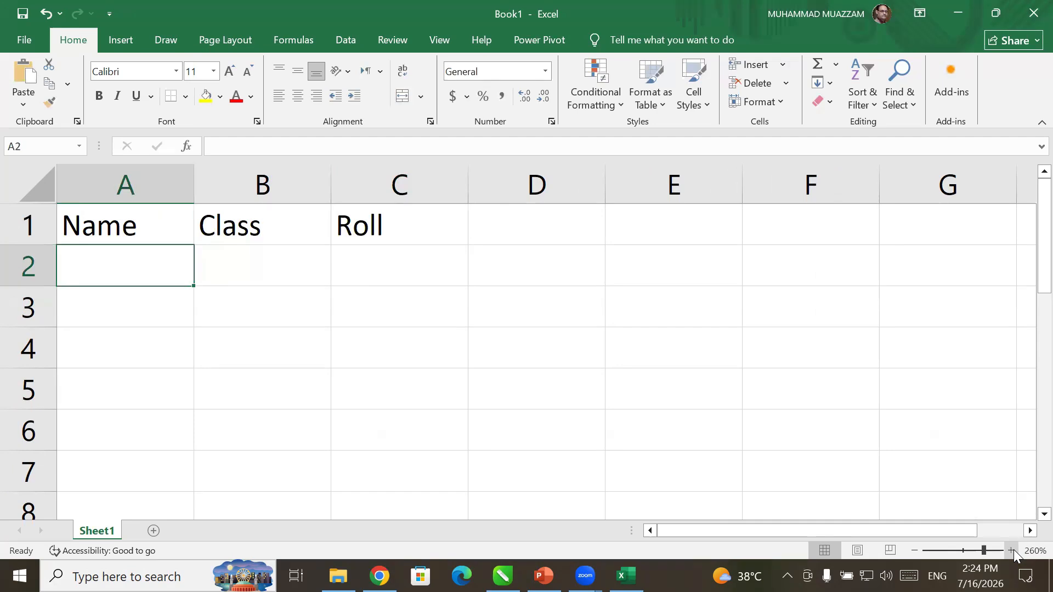
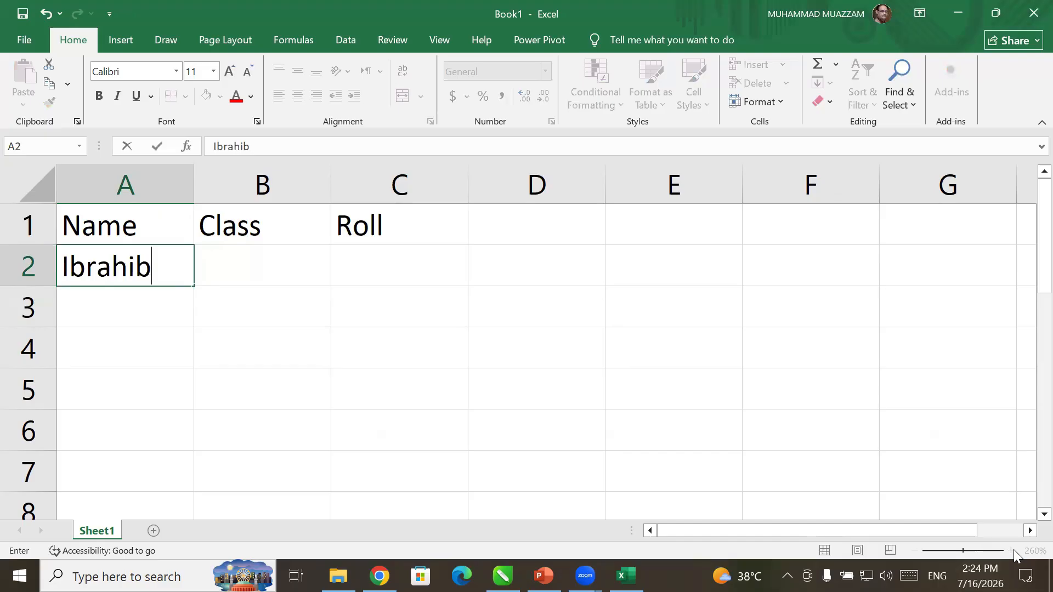
key(BackSpace)
key(Tab)
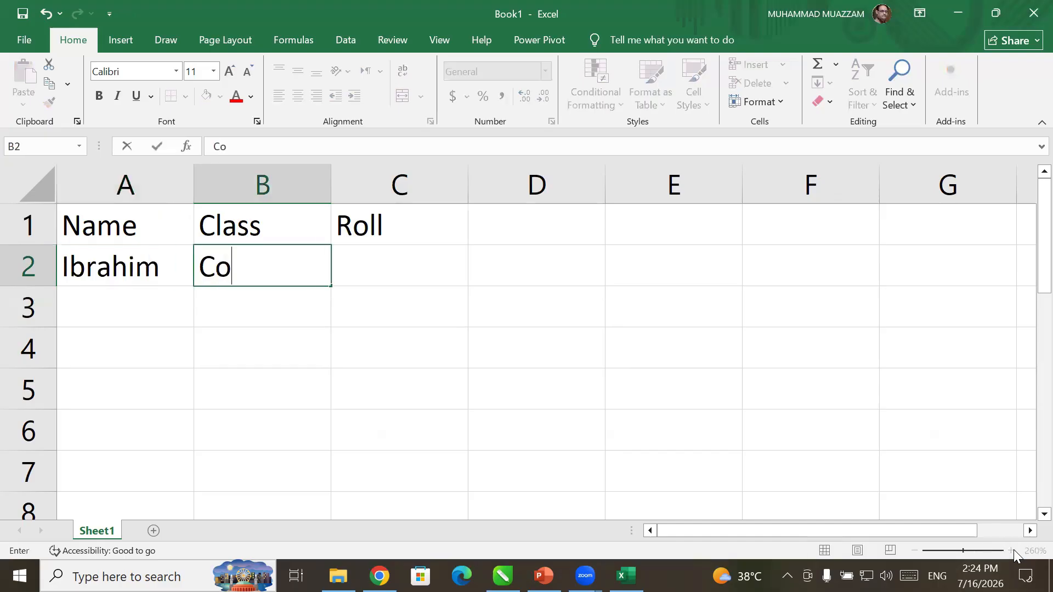
key(Tab)
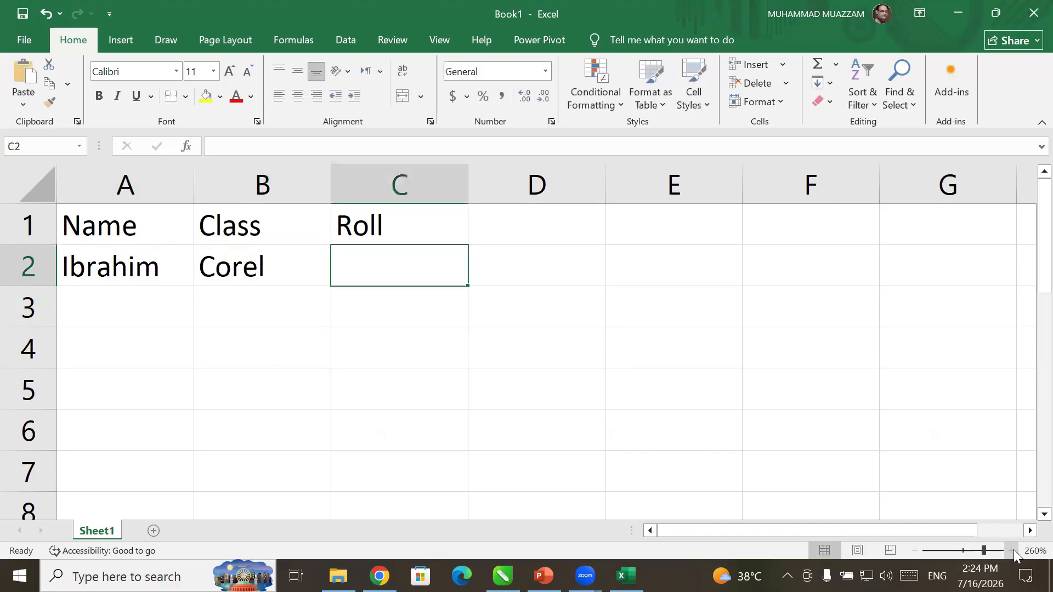
key(Return)
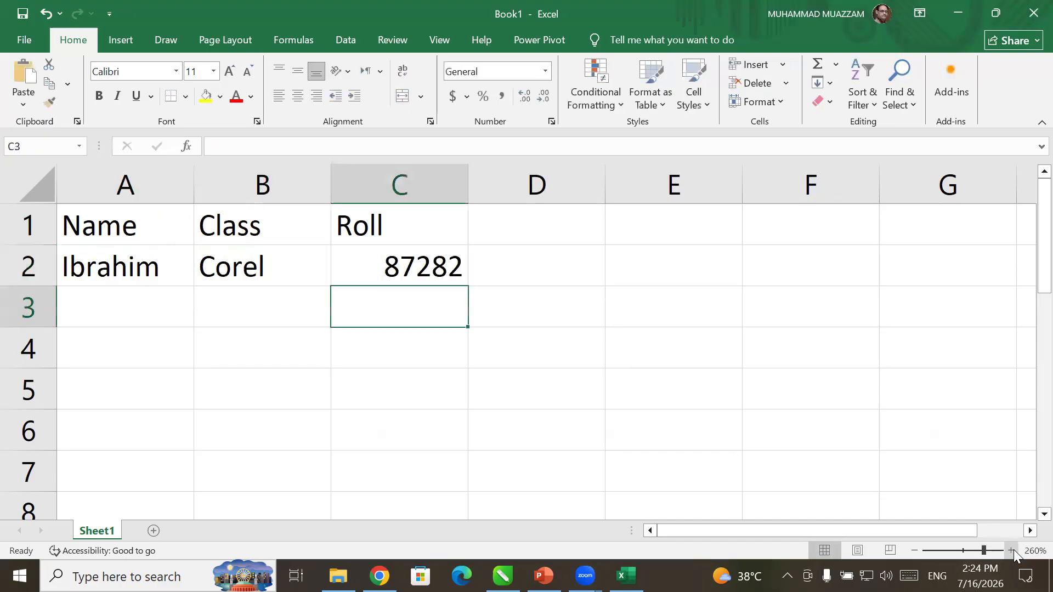
- Enter the second student's name, class Photoshop and roll number in row 3
key(Left)
key(Left)
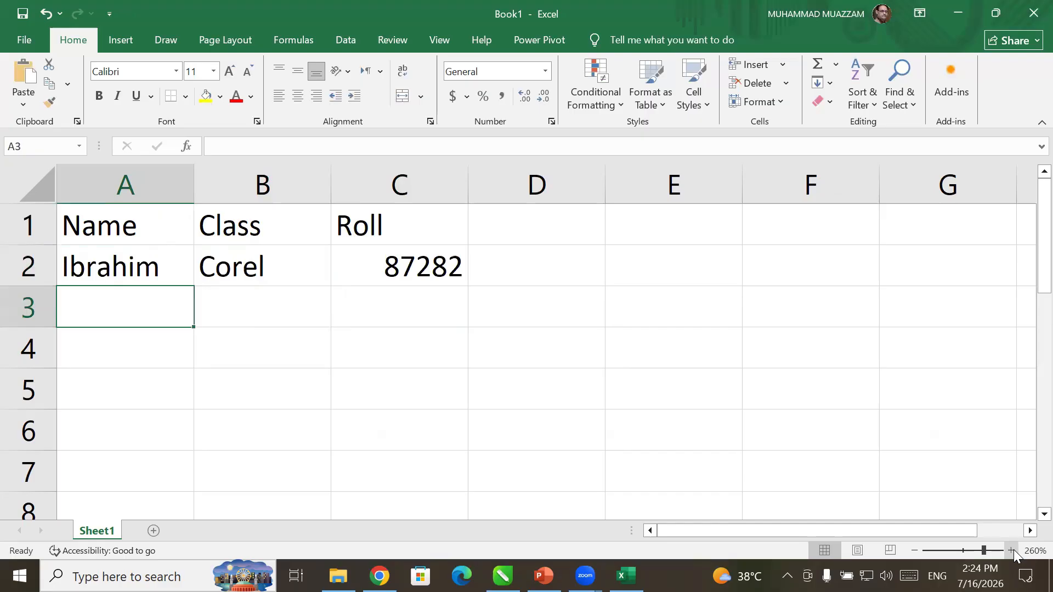
key(BackSpace)
key(BackSpace)
key(BackSpace)
key(BackSpace)
key(BackSpace)
key(BackSpace)
key(BackSpace)
key(Tab)
key(Tab)
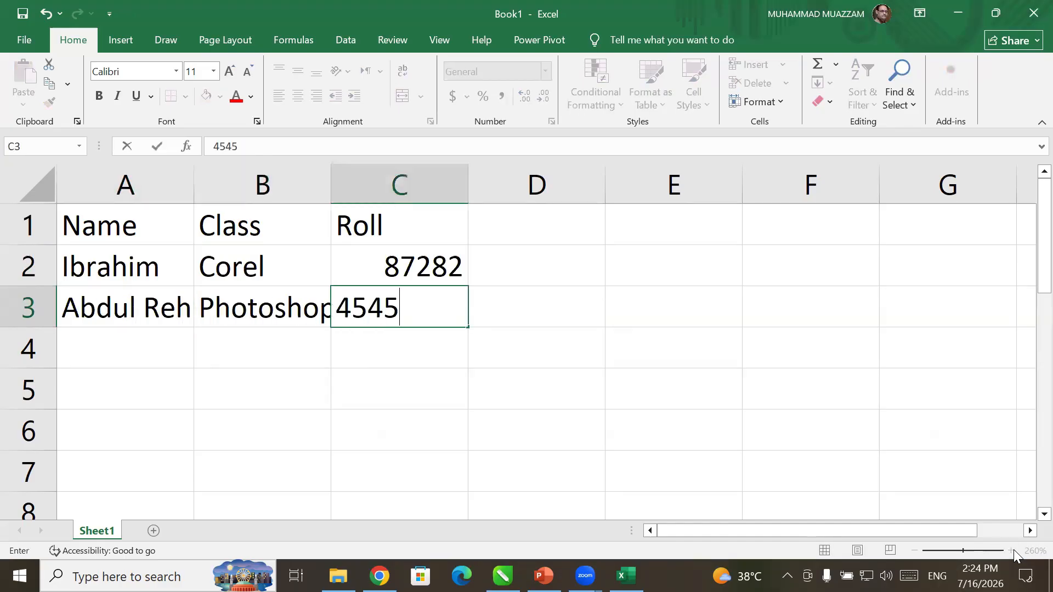
key(Return)
- Type the remaining seven student names down column A through A10
text(M. Tahir)
key(Return)
text(Saira)
key(Return)
text(Adeel)
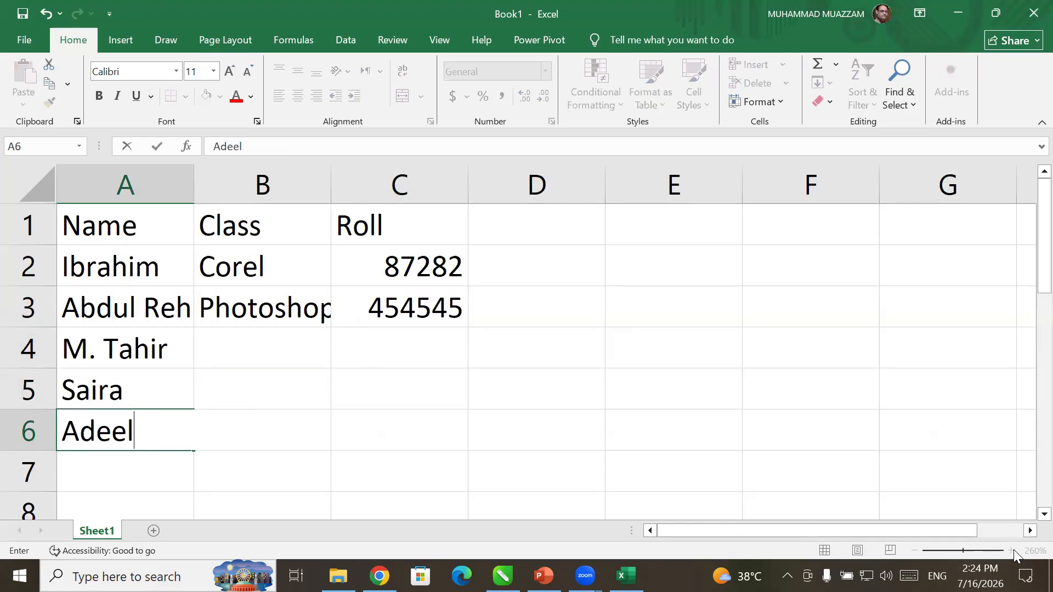
key(Return)
text(Hadia)
key(Return)
text(Shumaim)
key(Return)
key(Return)
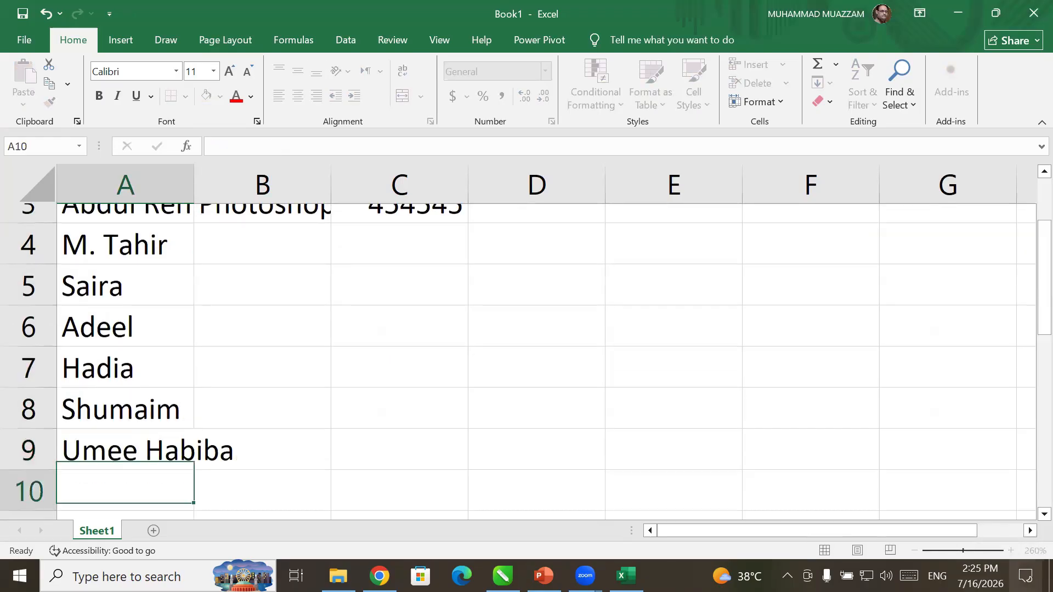
key(Up)
key(Up)
key(Up)
key(Up)
key(Up)
key(Down)
key(Down)
key(Down)
key(Down)
key(Down)
- Fill Corel and Photoshop alternately down column B to row 10 and add the remaining roll numbers
key(Return)
key(Up)
key(Up)
key(Up)
key(Up)
key(Up)
key(Up)
key(Up)
key(Up)
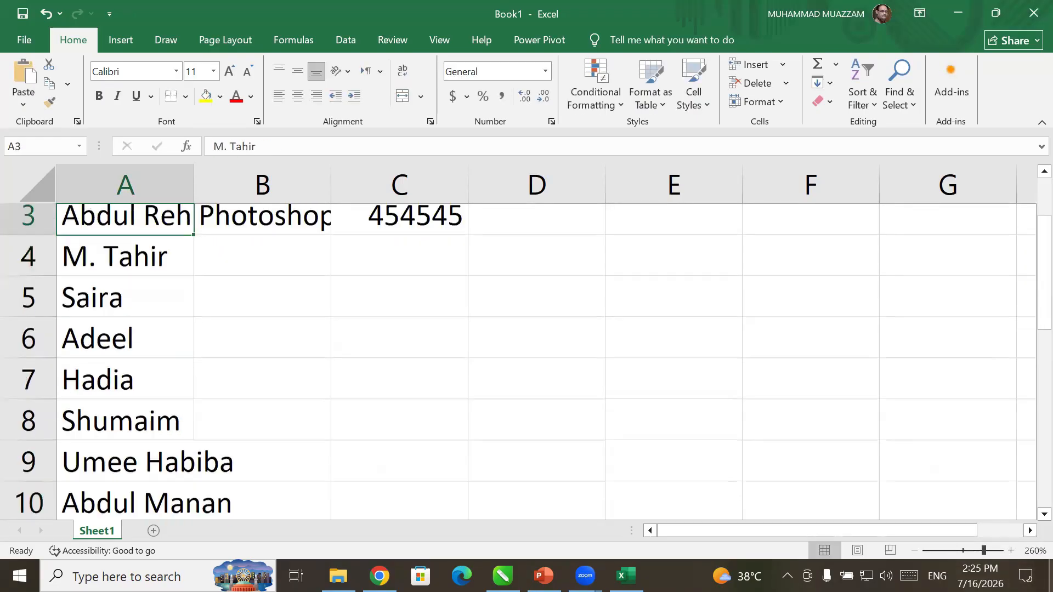
scroll(263, 247, up, 1)
drag(263, 225, 263, 266)
drag(332, 288, 324, 485)
scroll(384, 330, up, 1)
click(399, 347)
text(45655 87878 45433 232)
text(34)
key(Return)
text(45556)
key(Return)
text(34333)
key(Return)
key(ctrl+Up)
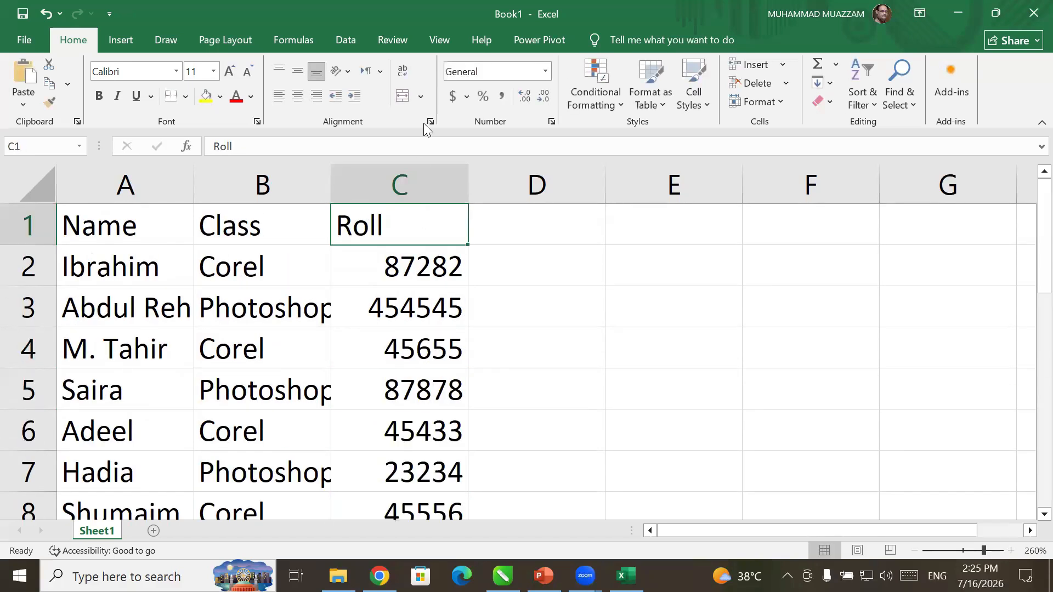
- Save the workbook as data in CSV (Comma delimited) format in Desktop\ICT Event in EXPO
click(38, 37)
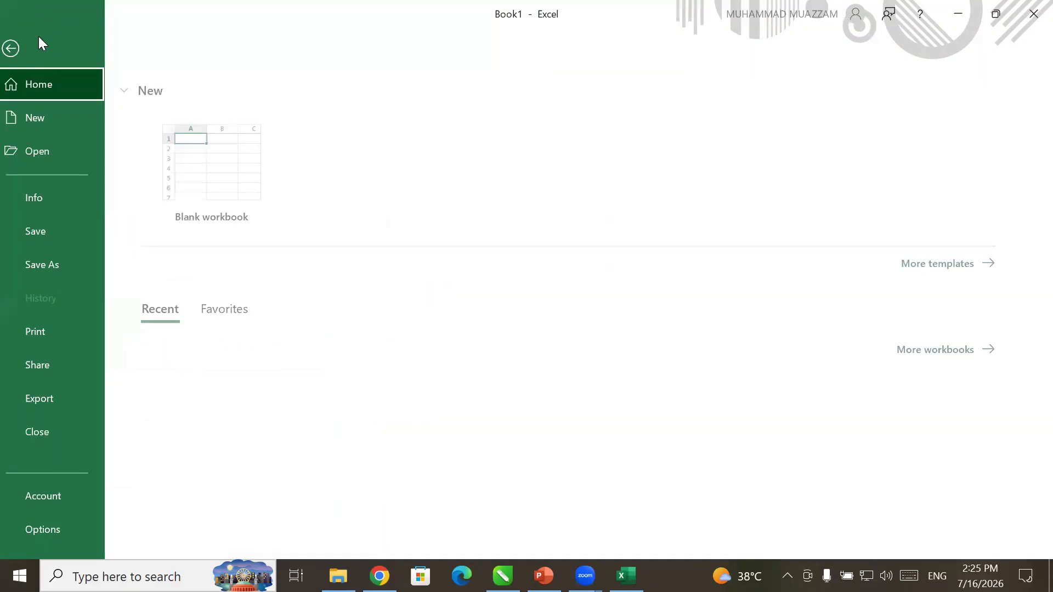
click(83, 225)
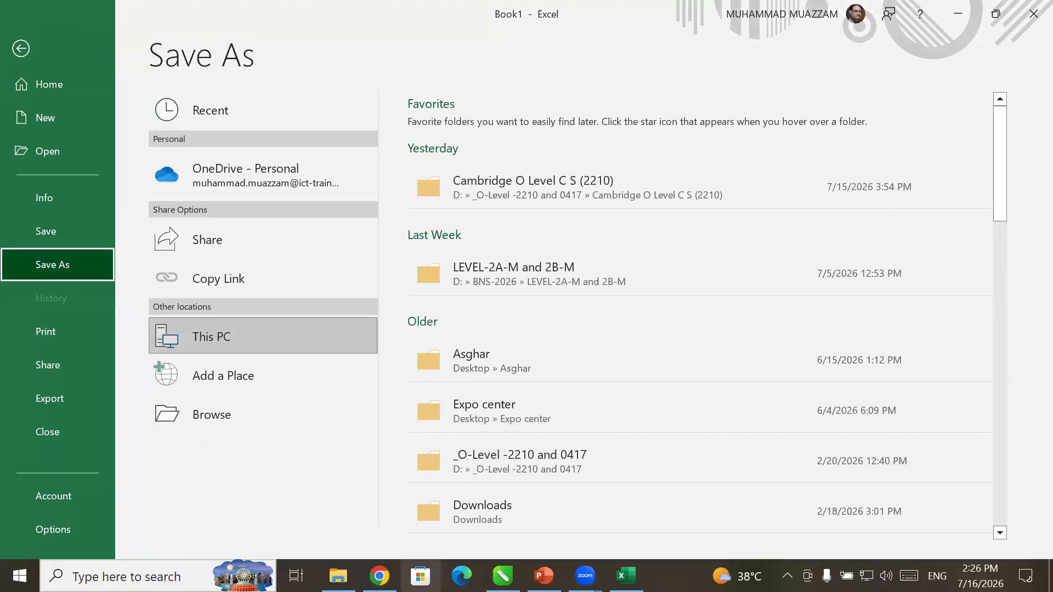
click(224, 340)
click(224, 340)
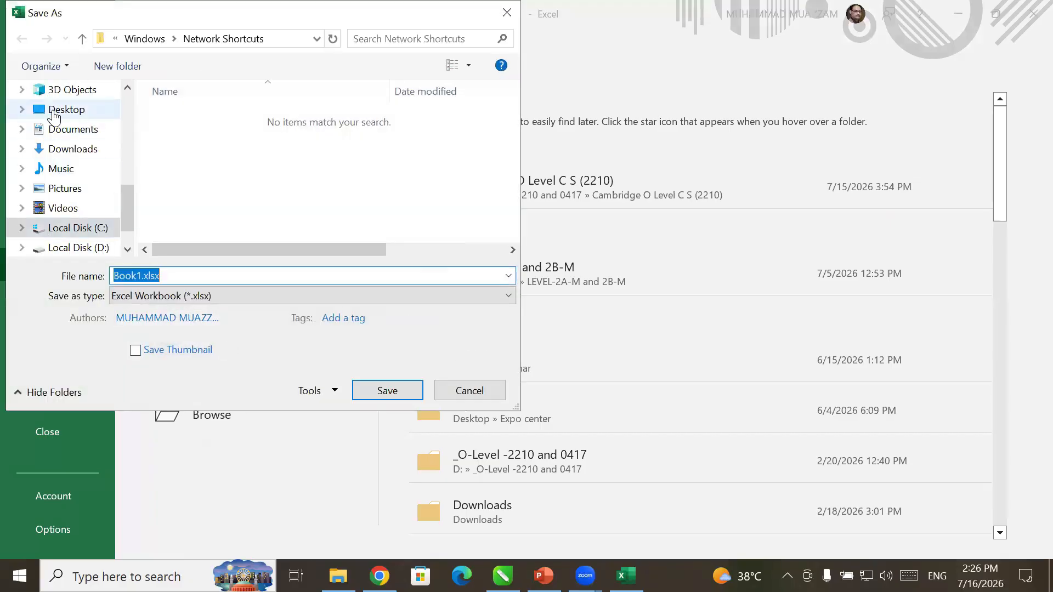
click(53, 113)
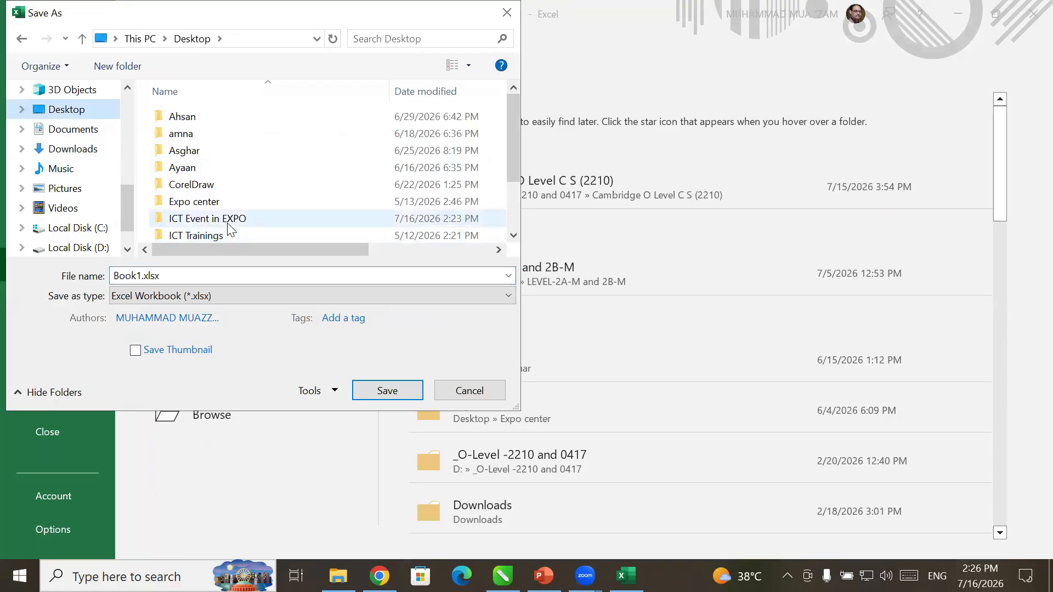
double_click(226, 219)
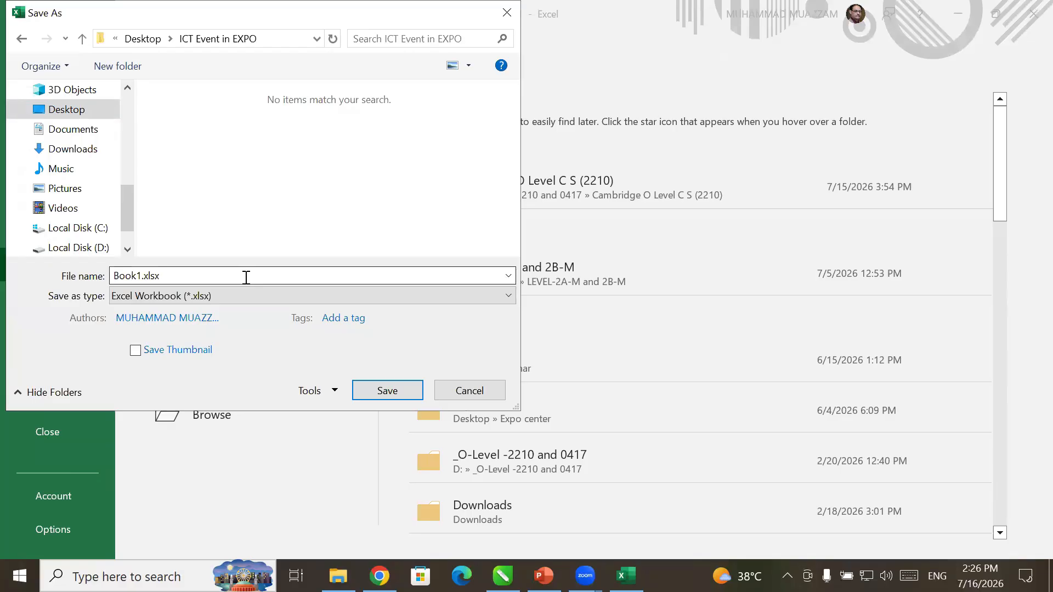
double_click(133, 275)
text(data)
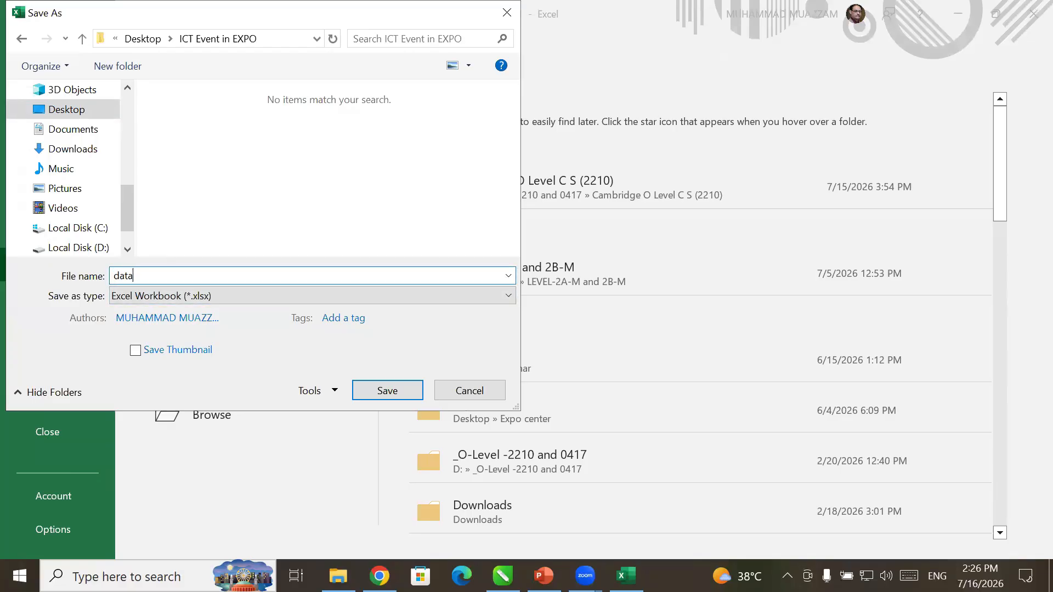
click(292, 299)
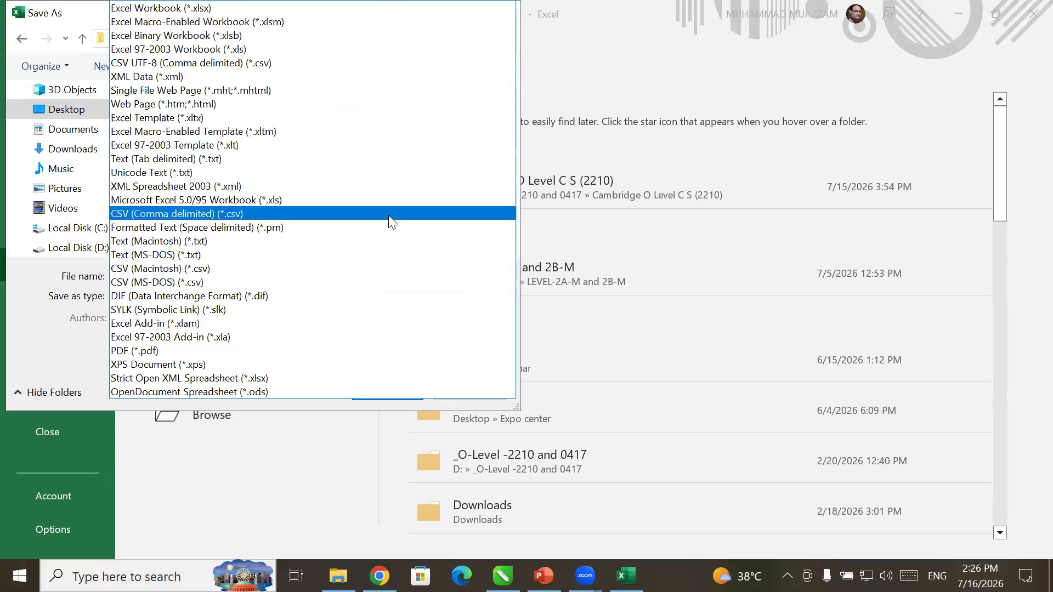
click(391, 213)
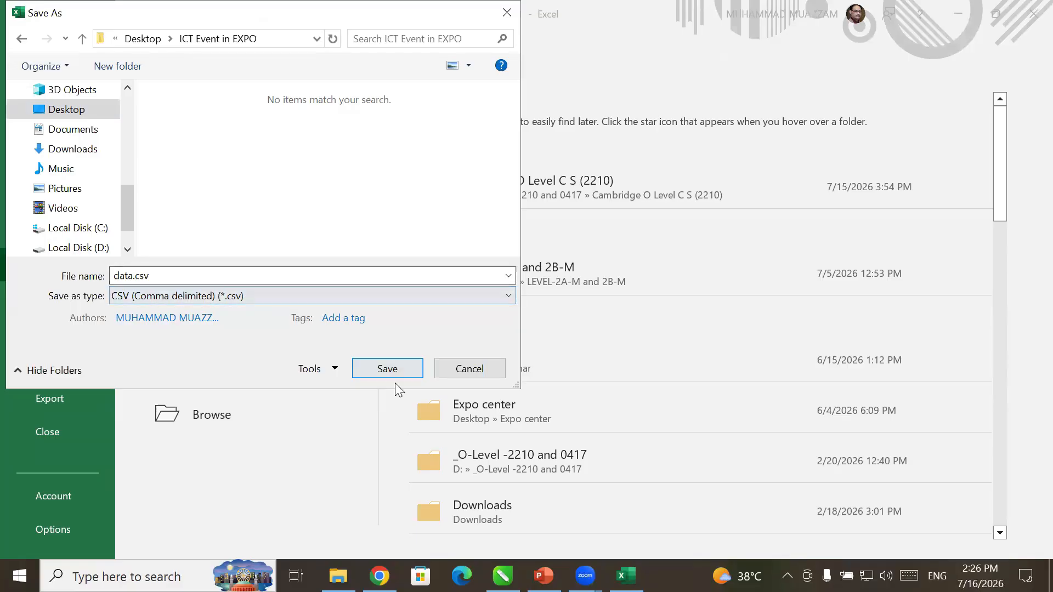
click(382, 370)
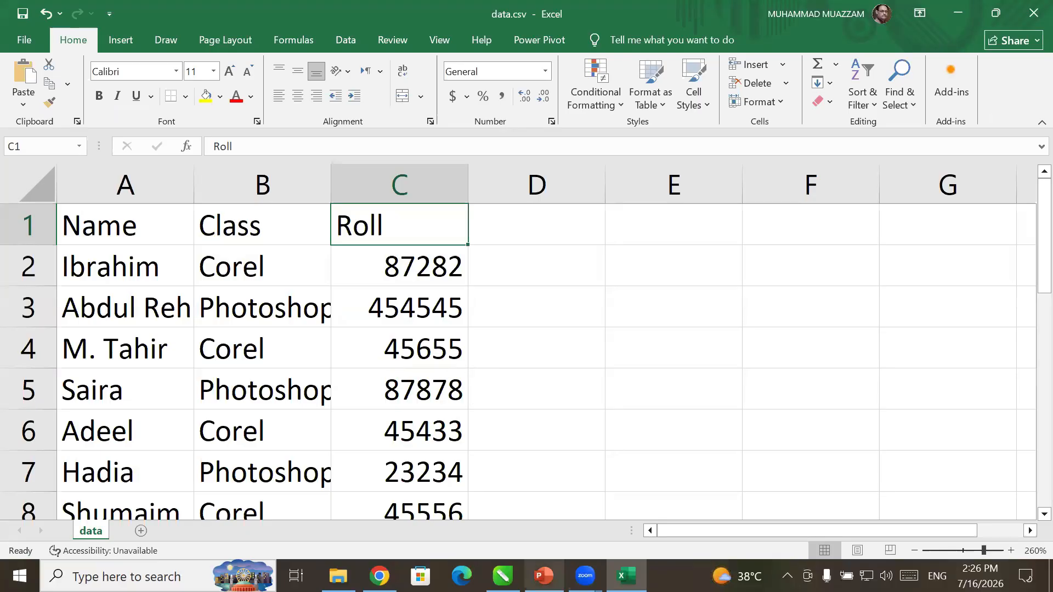
- Switch back to the Gate Pass design in CorelDRAW and show the File > Print Merge submenu
key(alt+Tab)
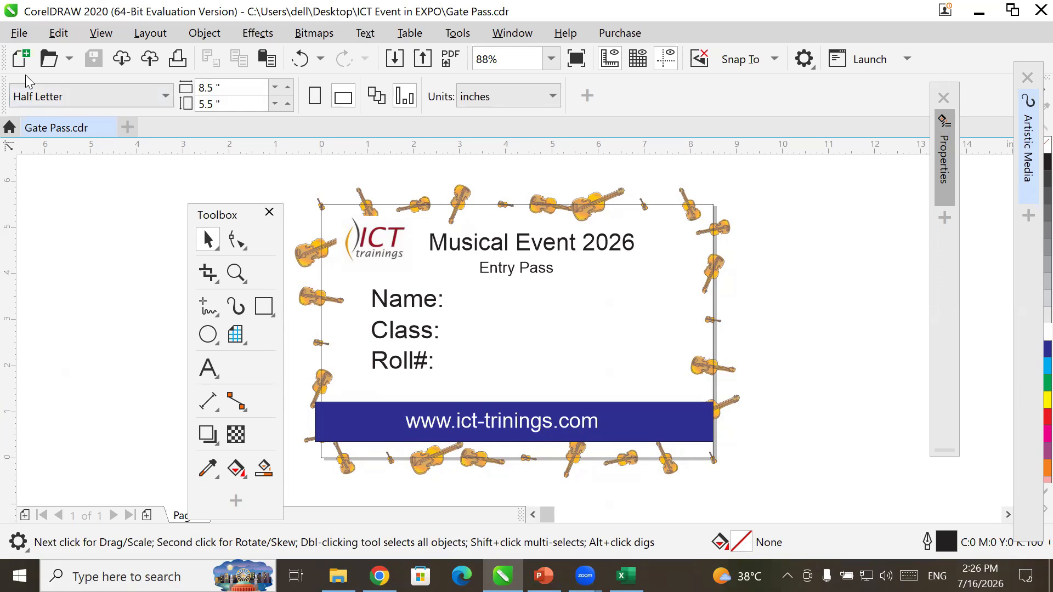
click(19, 33)
mouse_move(148, 366)
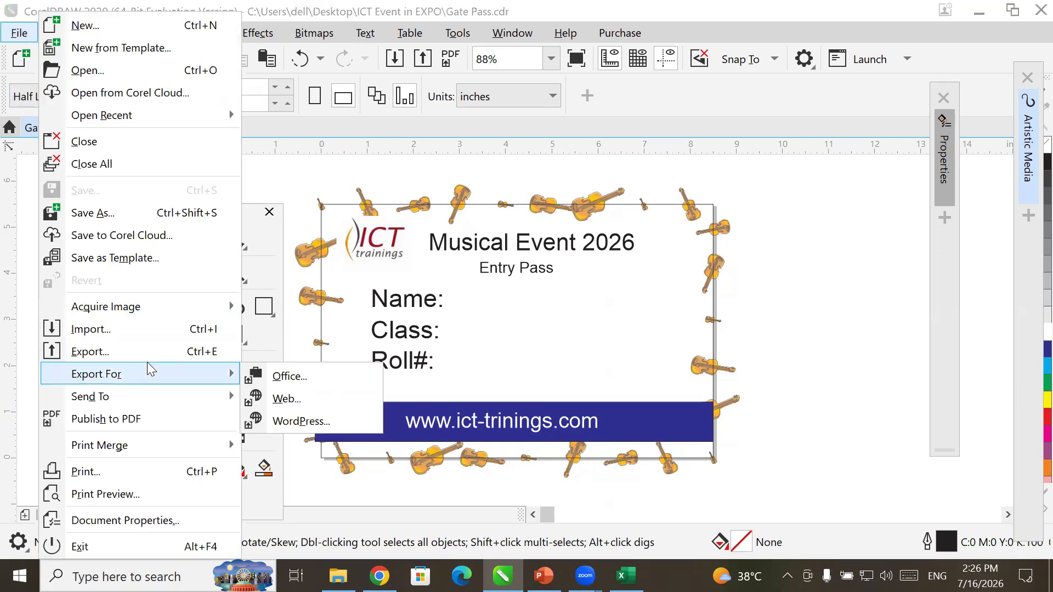
mouse_move(185, 443)
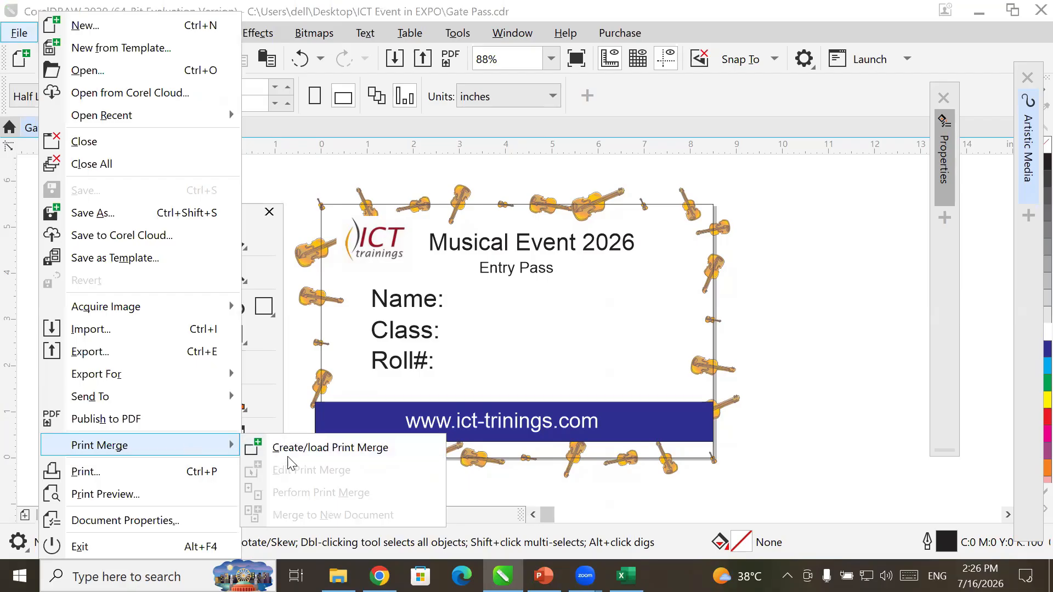
- Start a new print merge and import data.csv from ICT Event in EXPO as comma-separated records
click(362, 450)
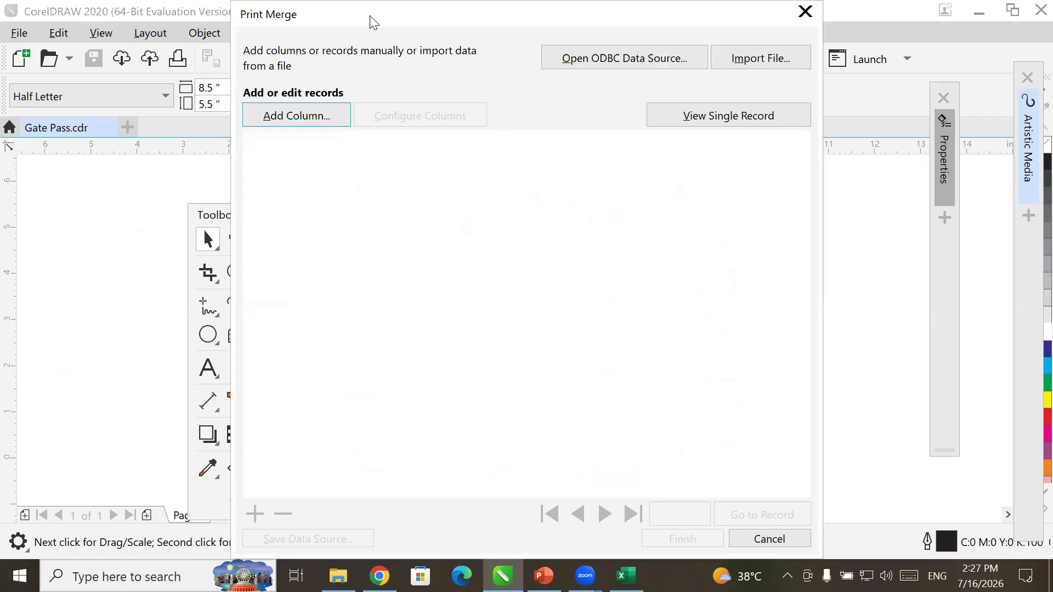
drag(373, 22, 503, 151)
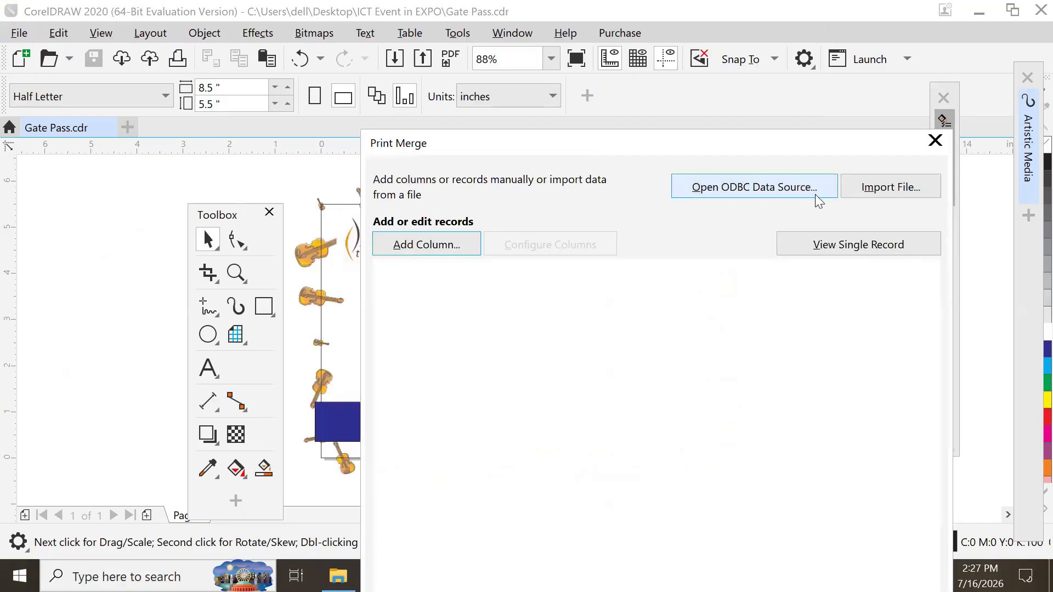
click(862, 186)
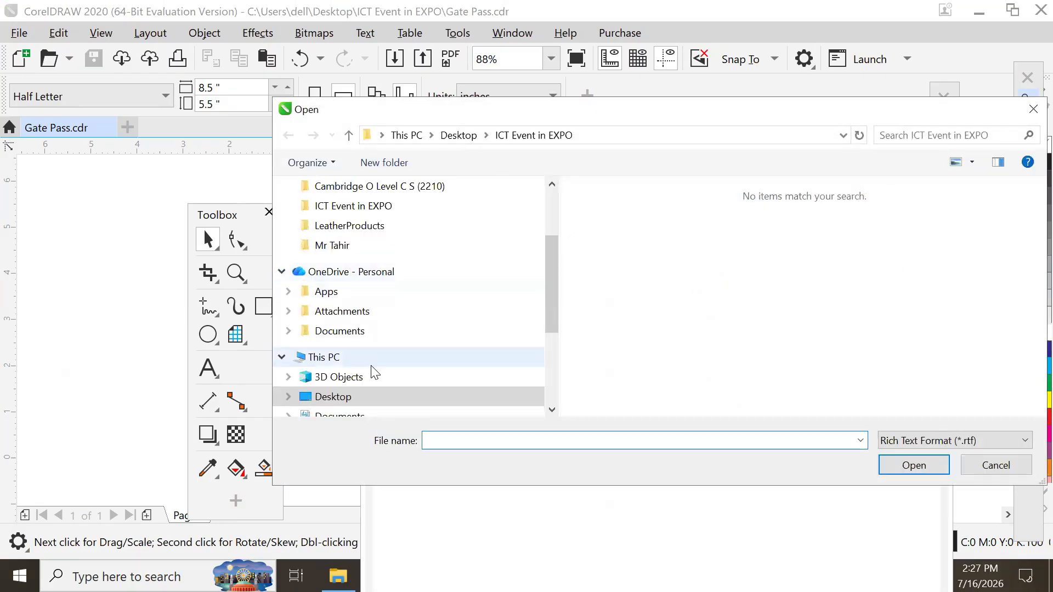
click(377, 401)
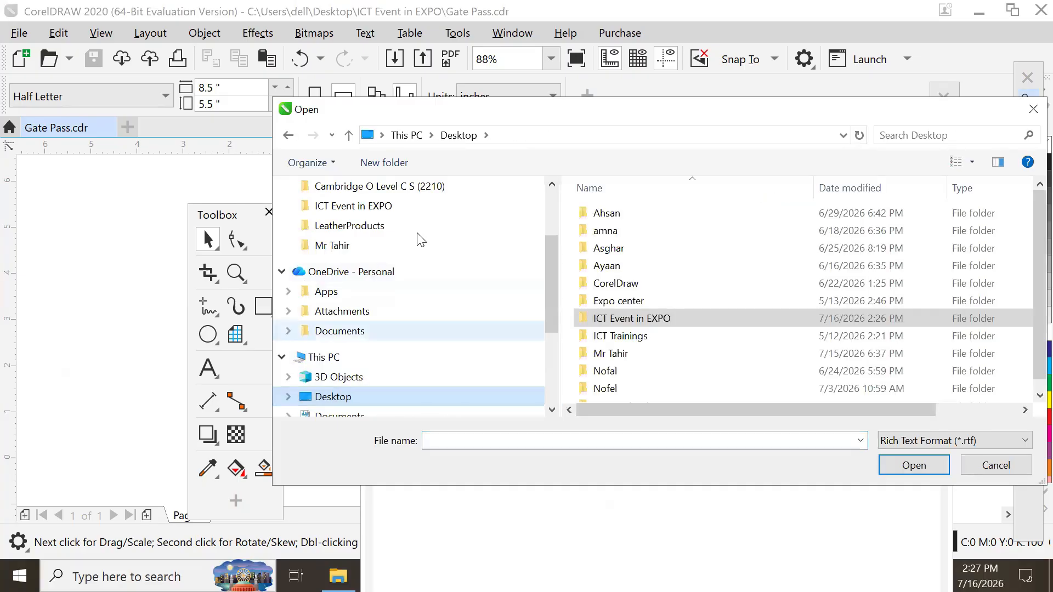
click(396, 210)
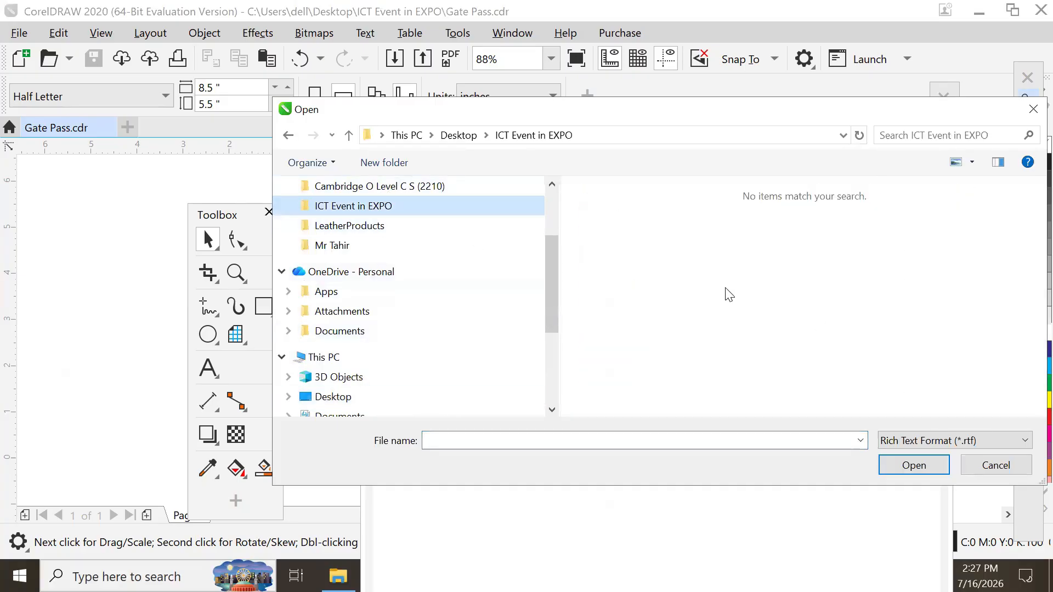
click(920, 442)
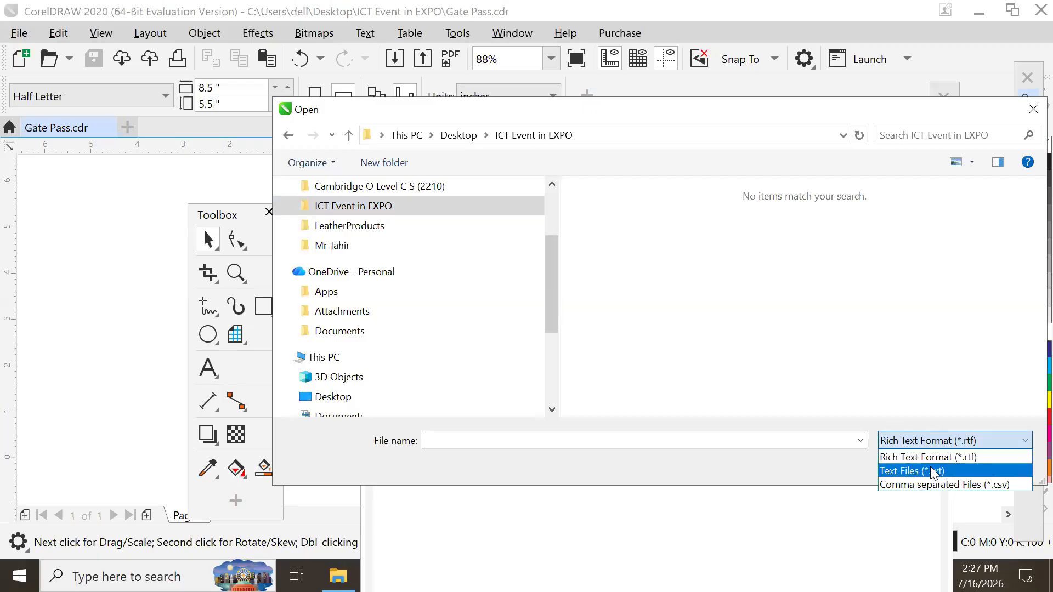
click(938, 484)
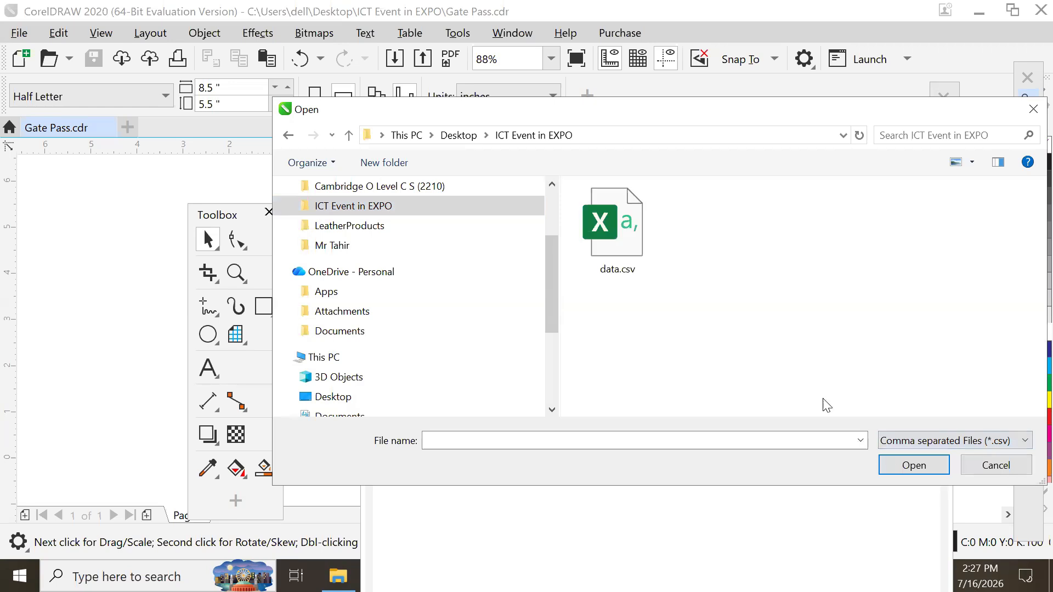
click(617, 231)
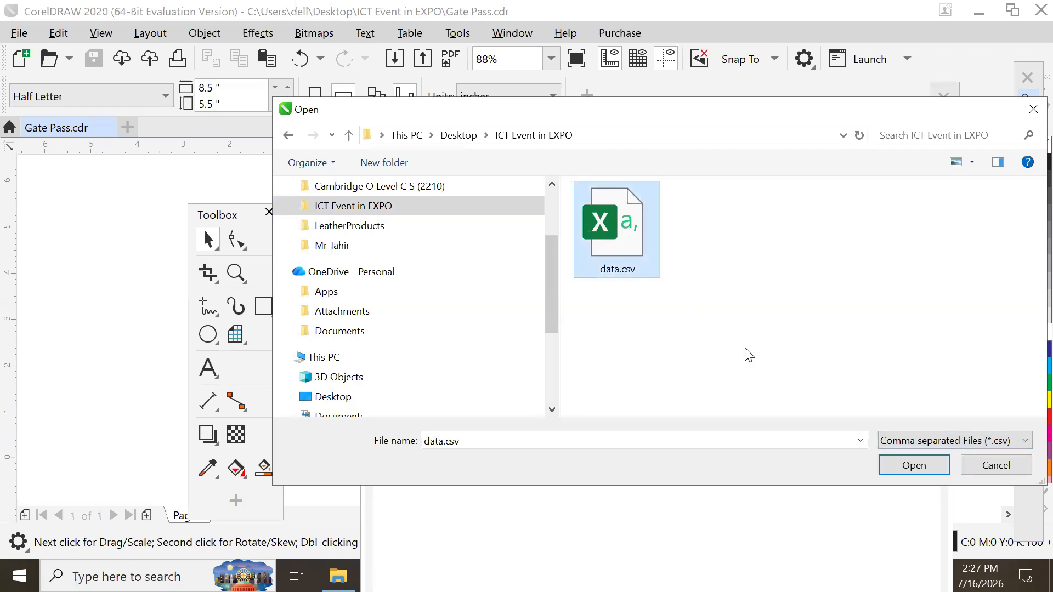
click(905, 464)
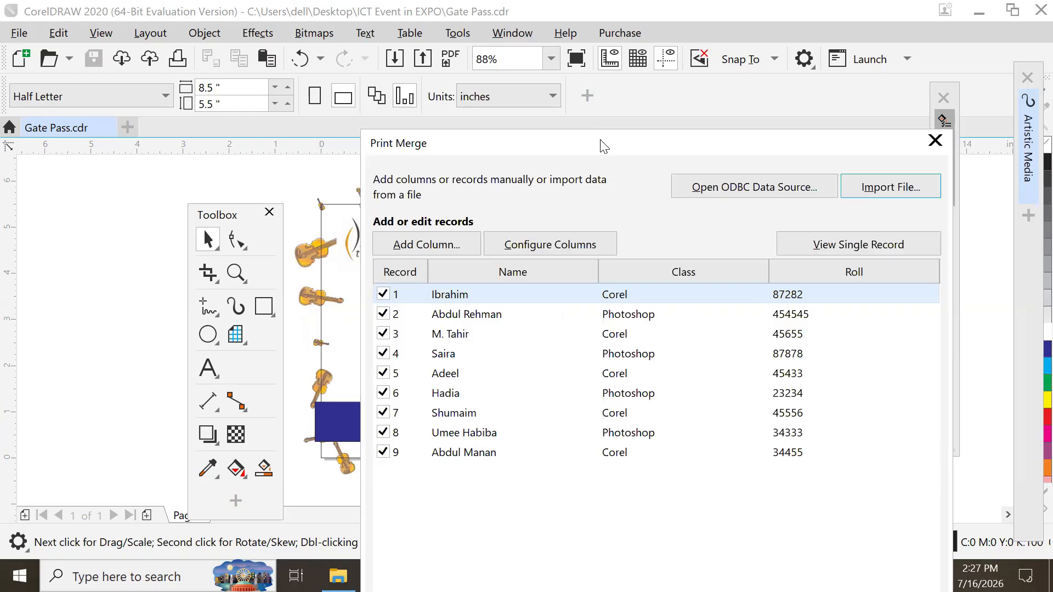
- Move the merge records window up and finish it so the Name, Class and Roll fields appear
drag(603, 147, 476, 18)
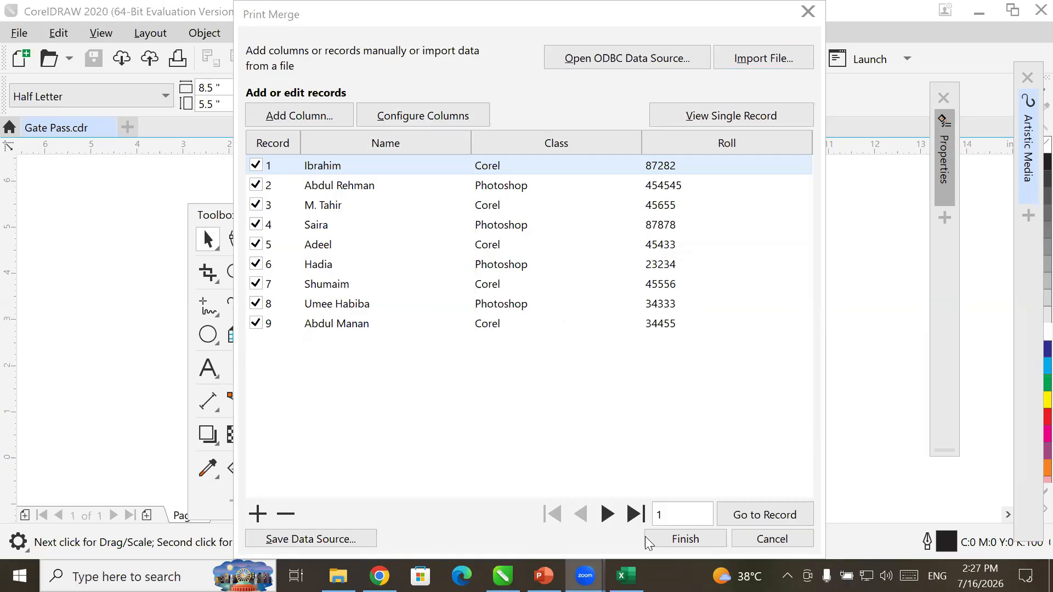
click(693, 542)
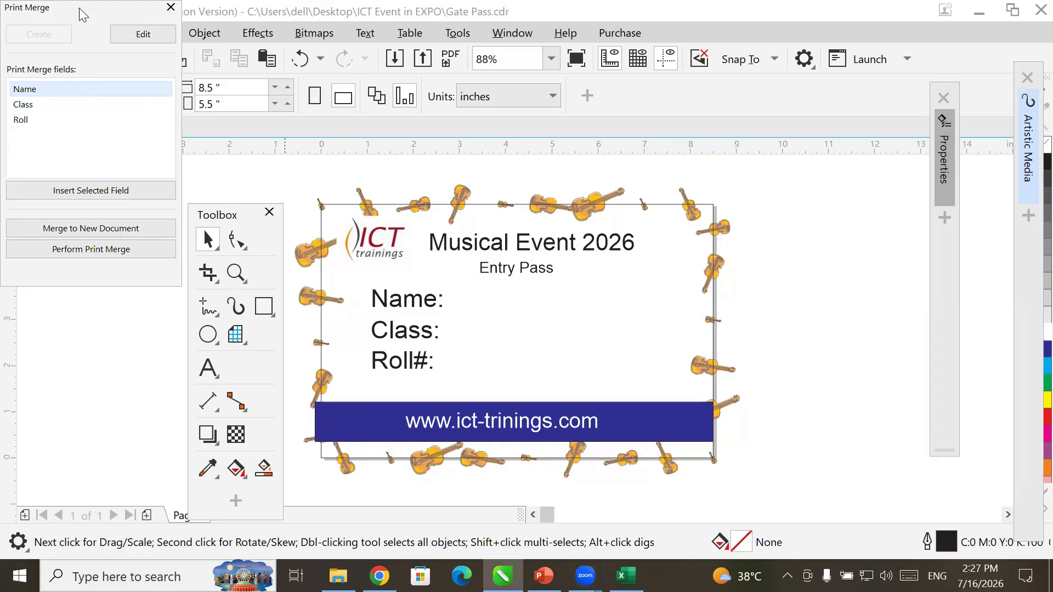
- Insert the Name merge field beside Name: on the pass and set it to 36 pt
drag(79, 7, 814, 163)
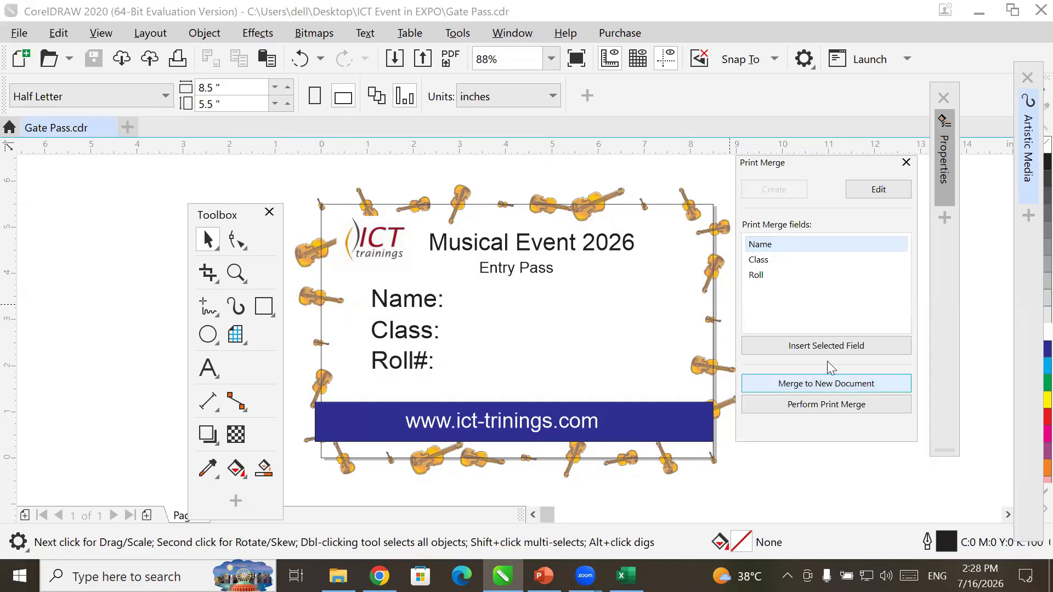
click(825, 348)
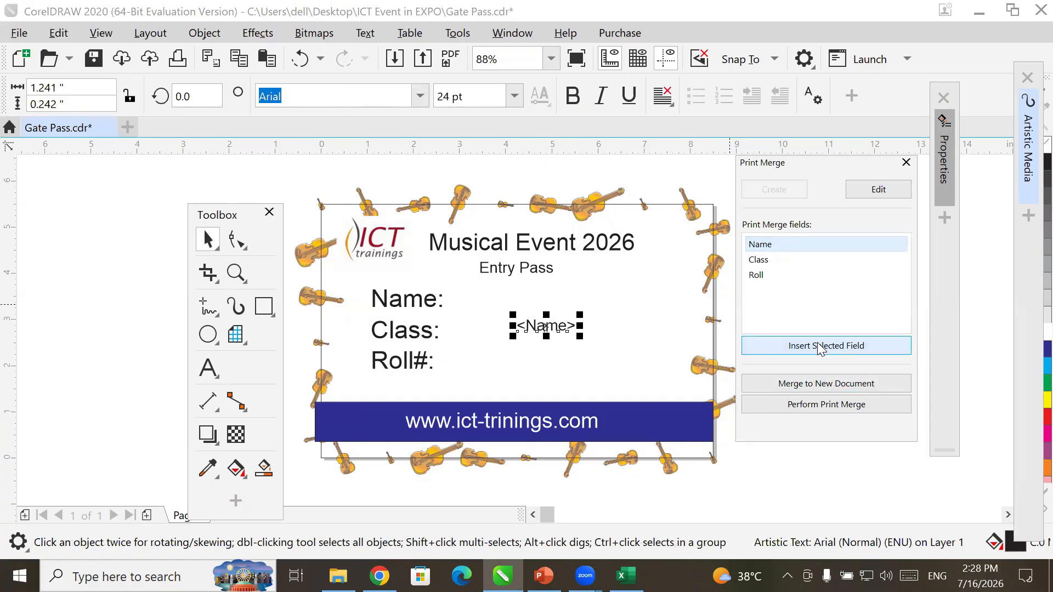
drag(543, 320, 549, 299)
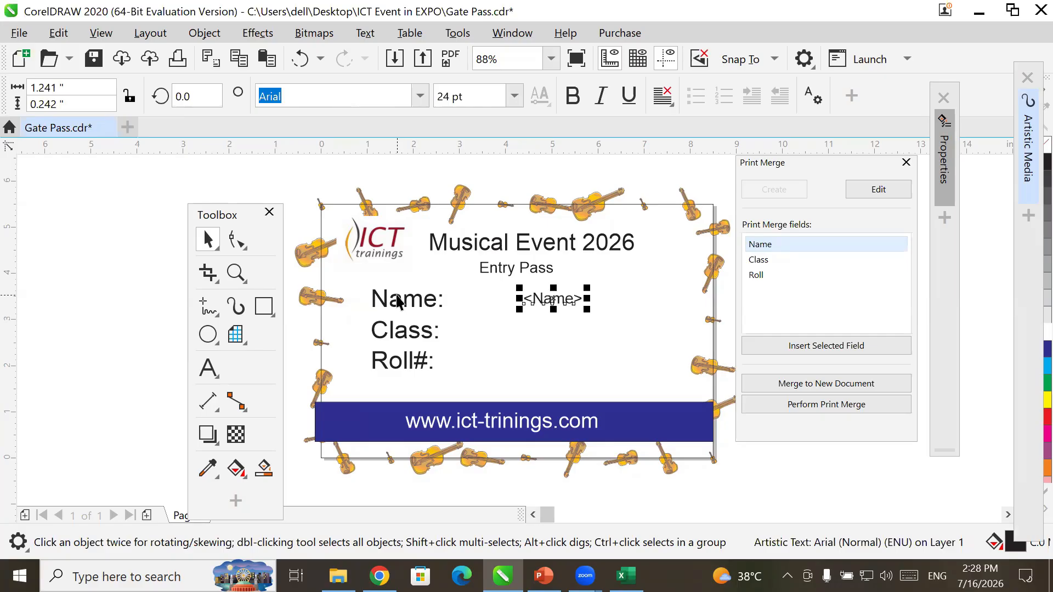
click(399, 299)
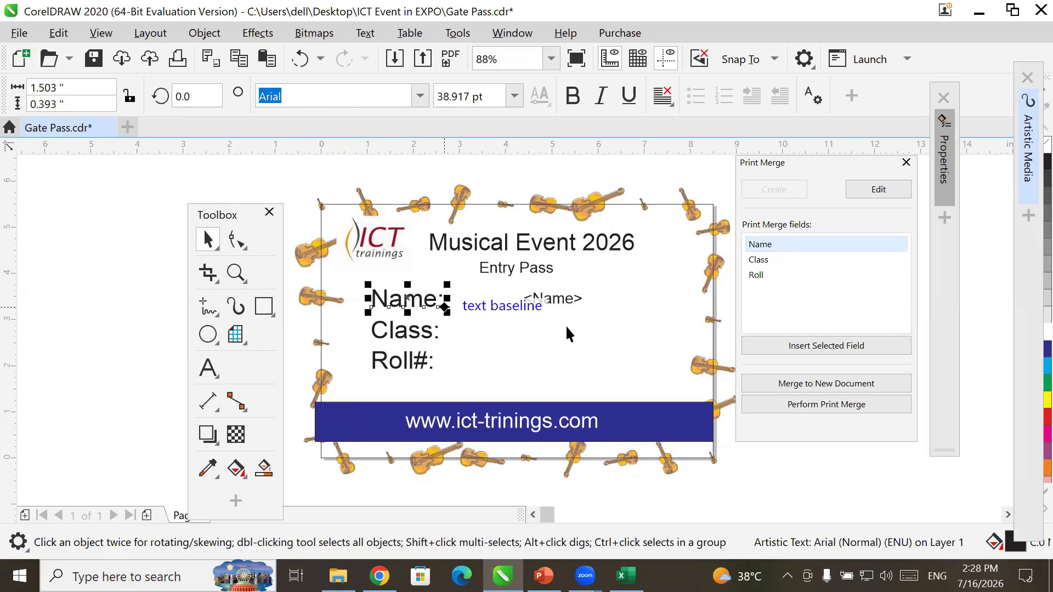
click(559, 299)
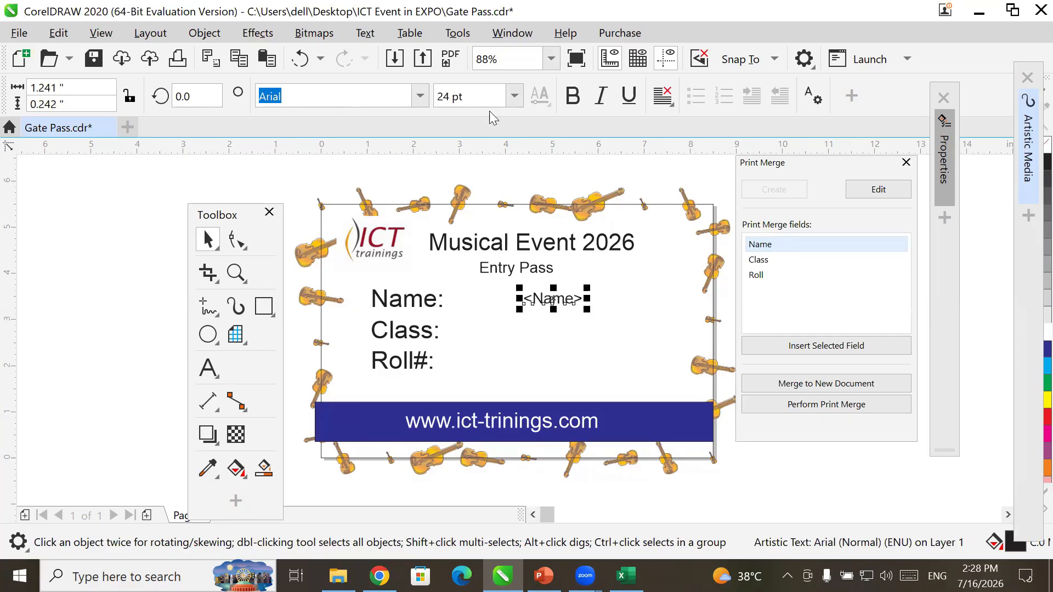
click(514, 97)
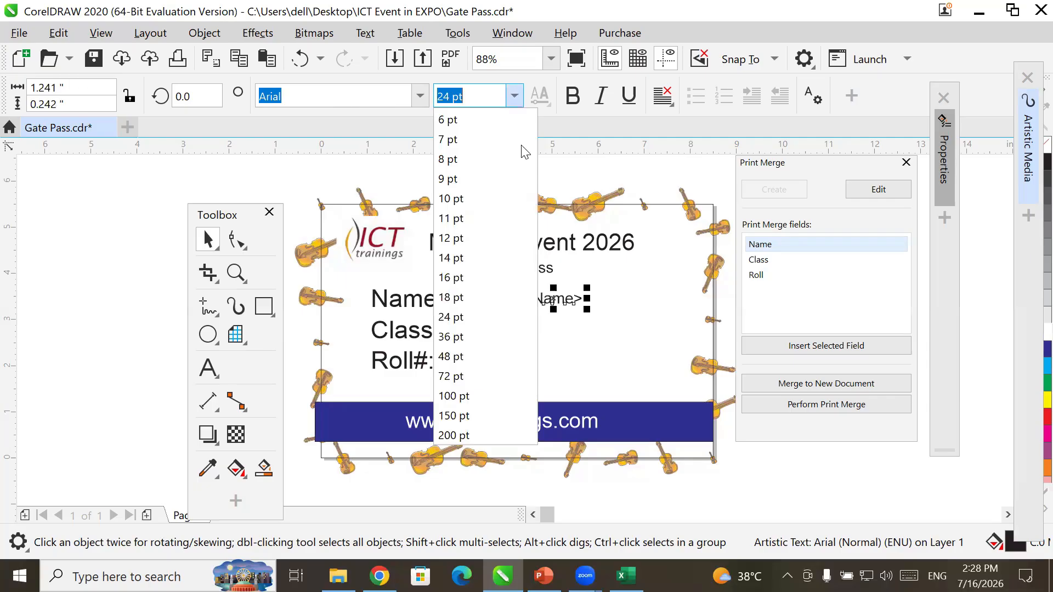
click(499, 340)
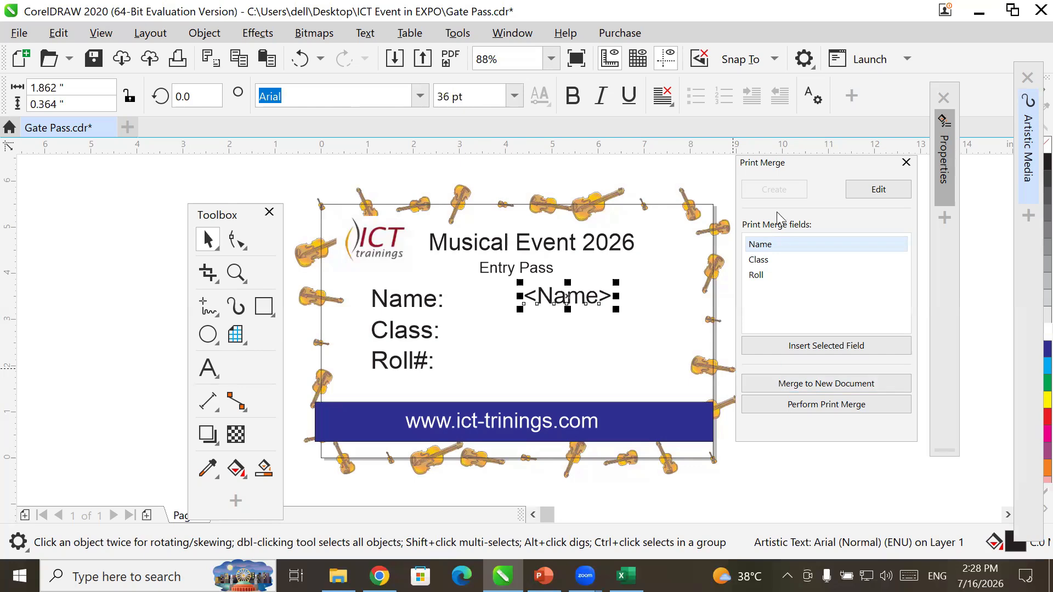
- Insert the Class merge field and move it beside the Class: label
click(775, 261)
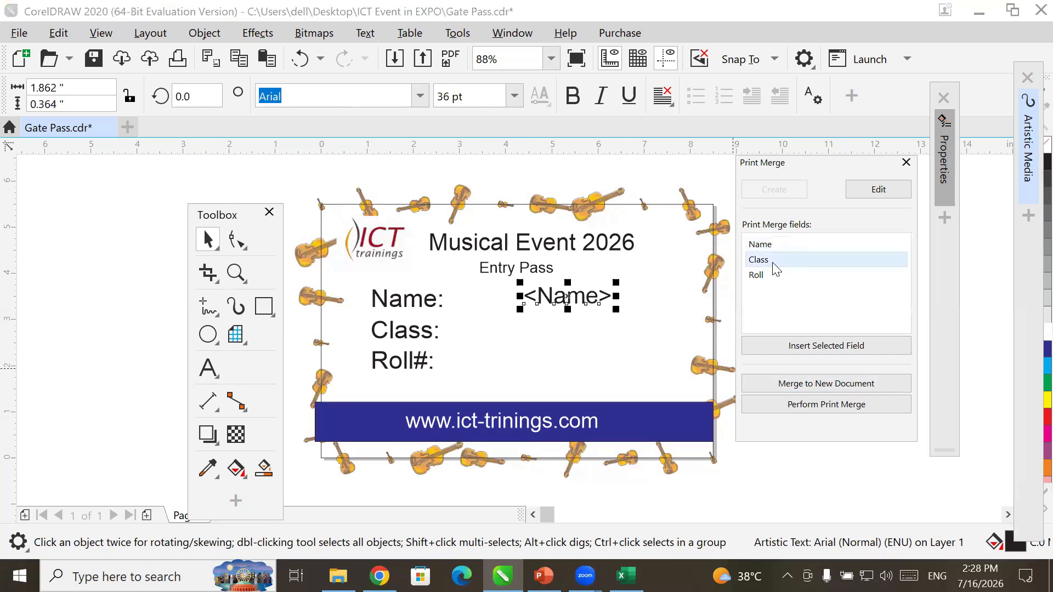
click(838, 346)
drag(556, 329, 571, 329)
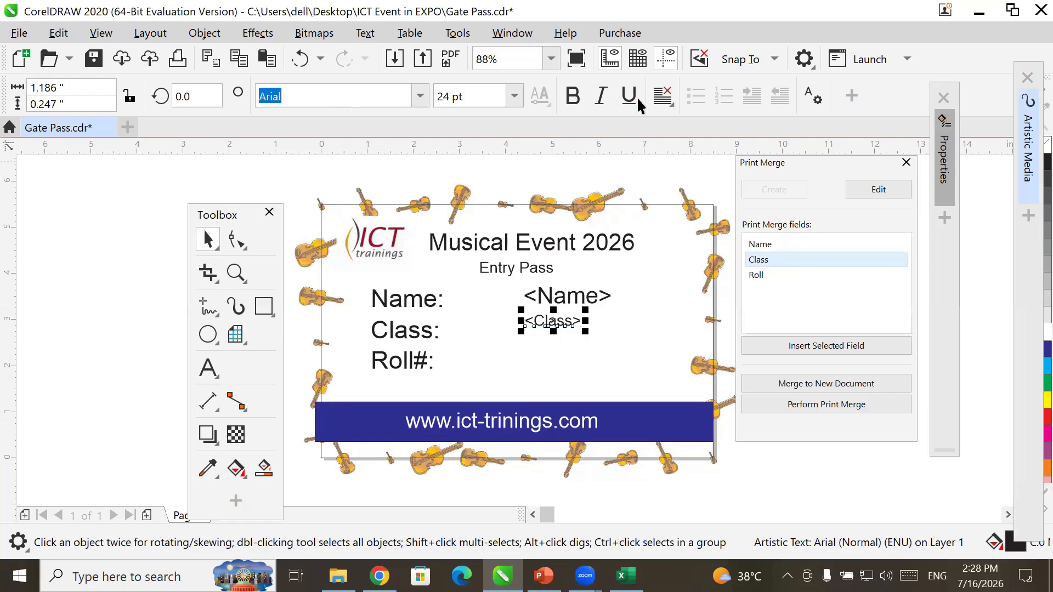
- Left-align the <Class> merge field and set it to 36 pt
click(663, 98)
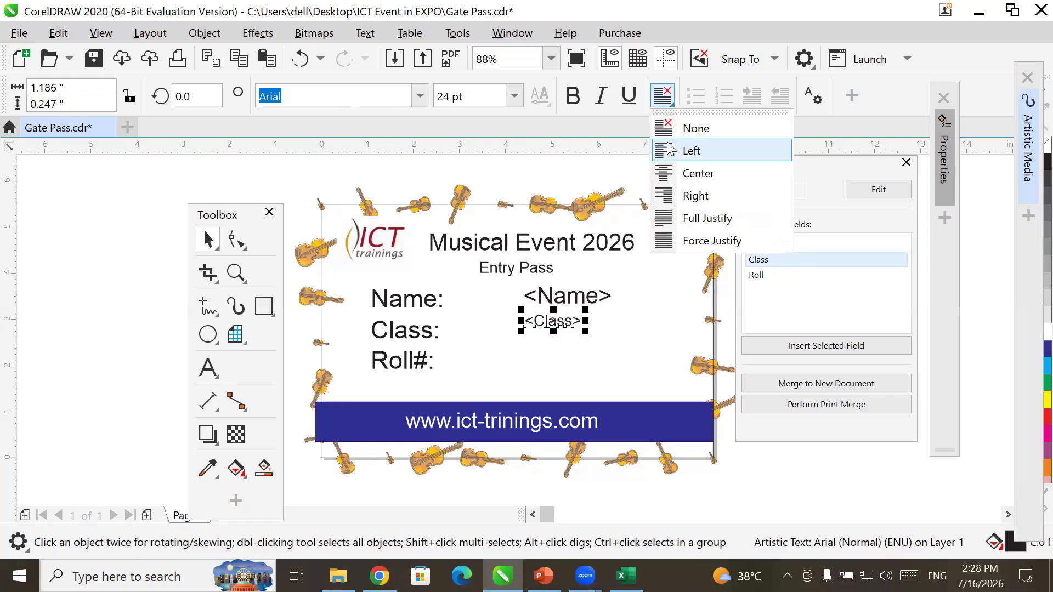
click(691, 151)
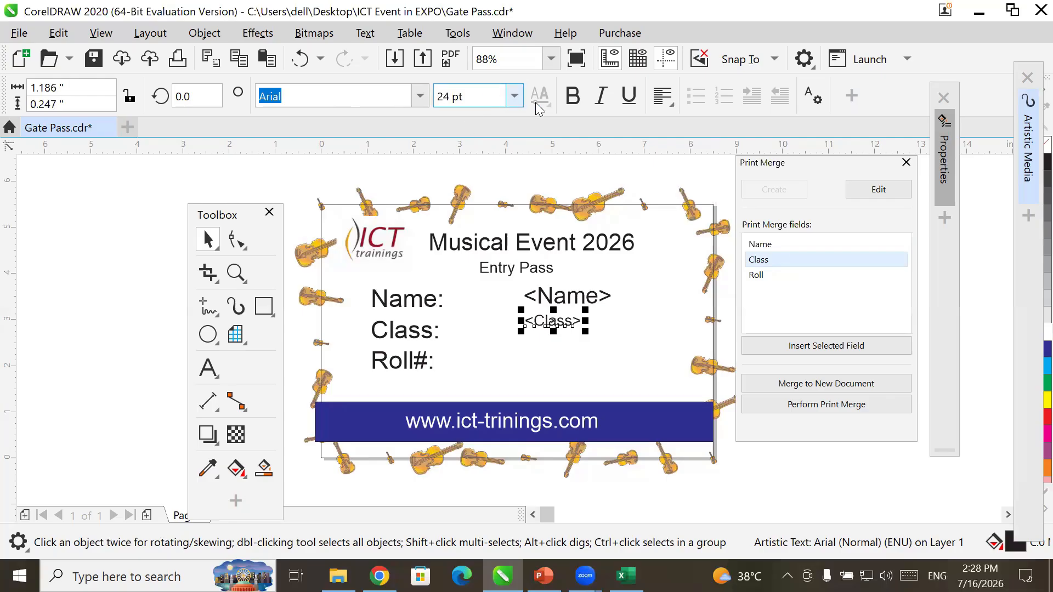
click(514, 96)
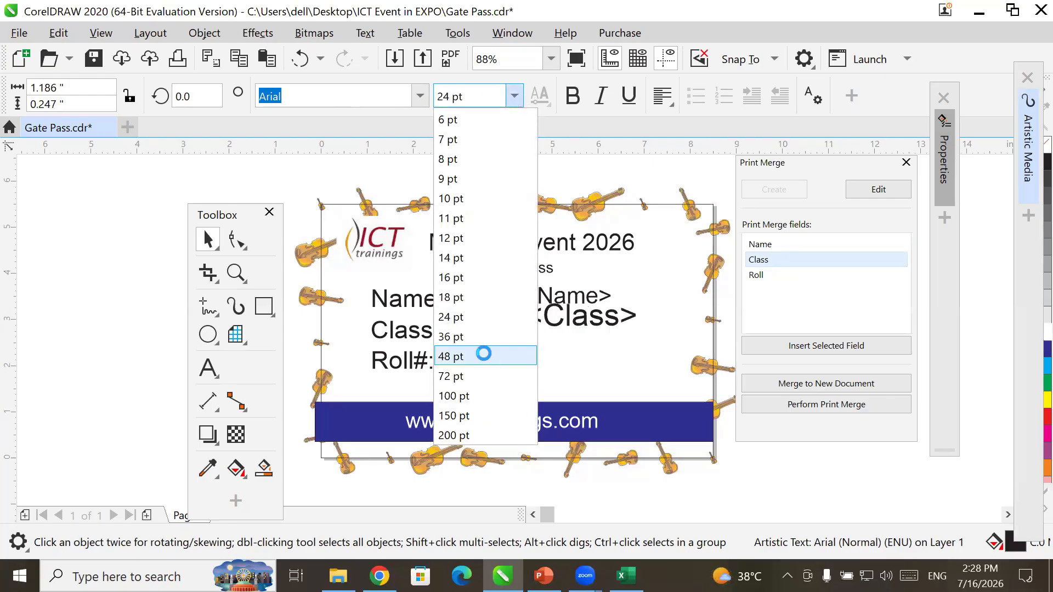
click(484, 336)
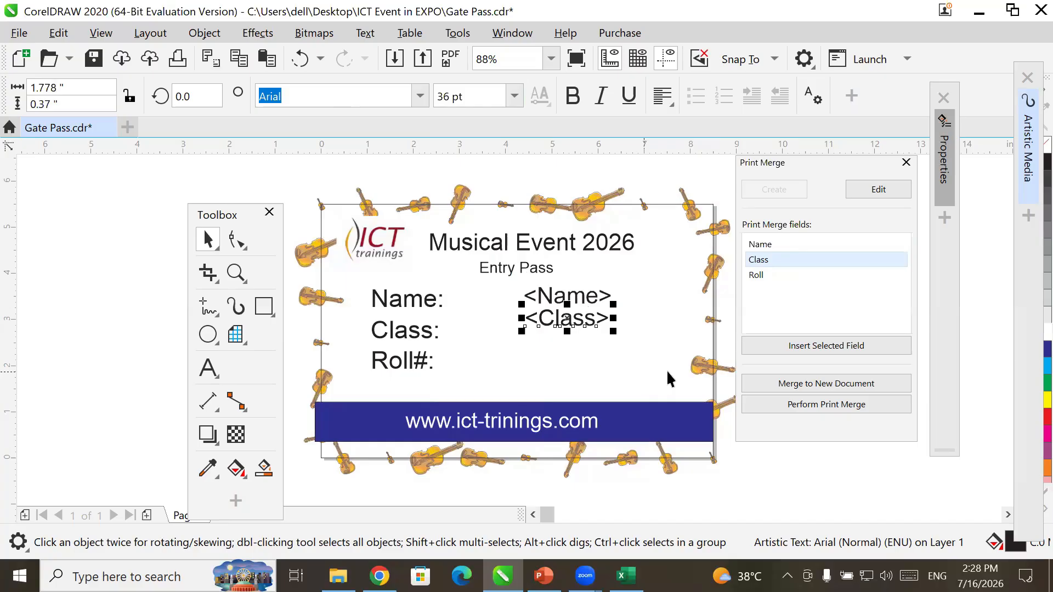
- Insert the Roll merge field beside Roll#, set it to 36 pt, and line up the fields
click(774, 275)
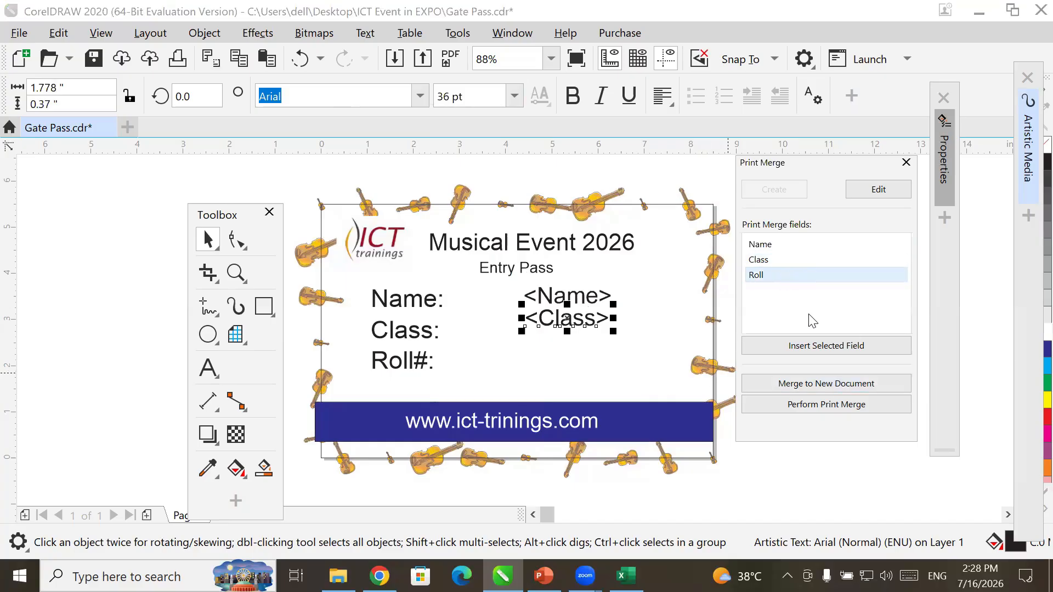
click(813, 347)
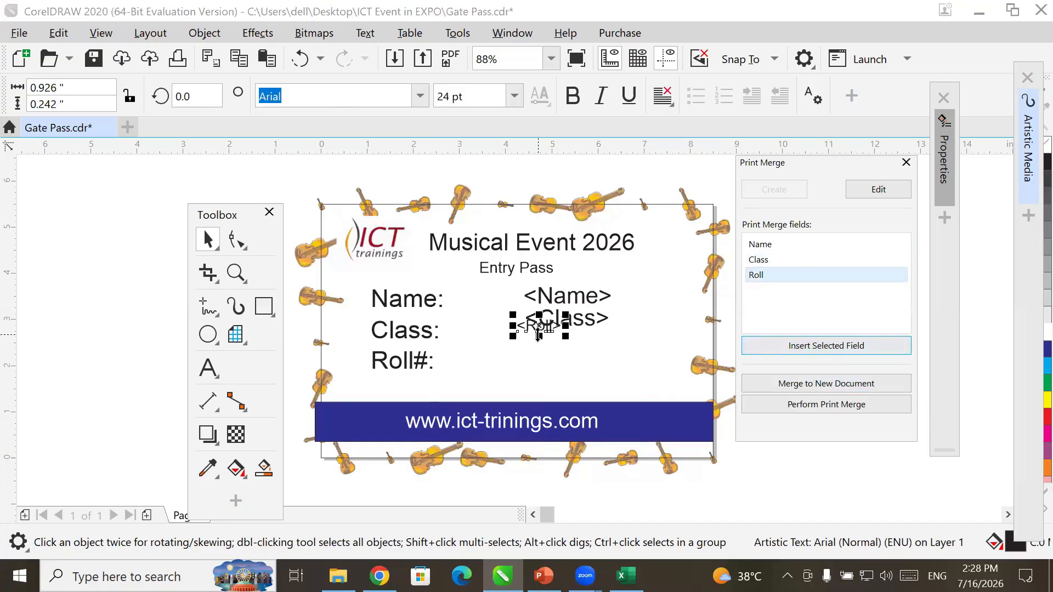
drag(531, 329, 546, 359)
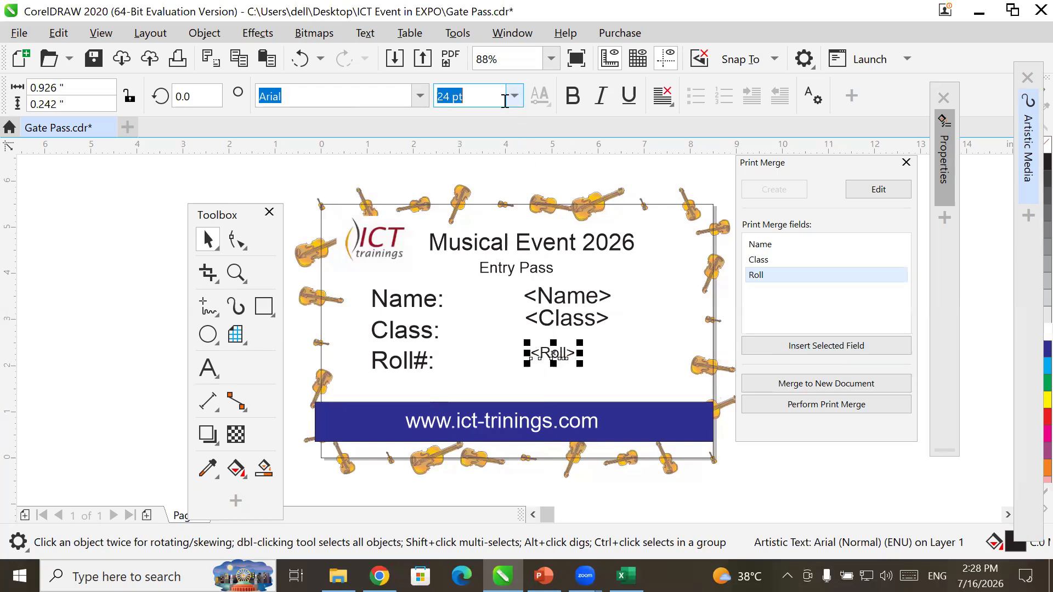
click(514, 96)
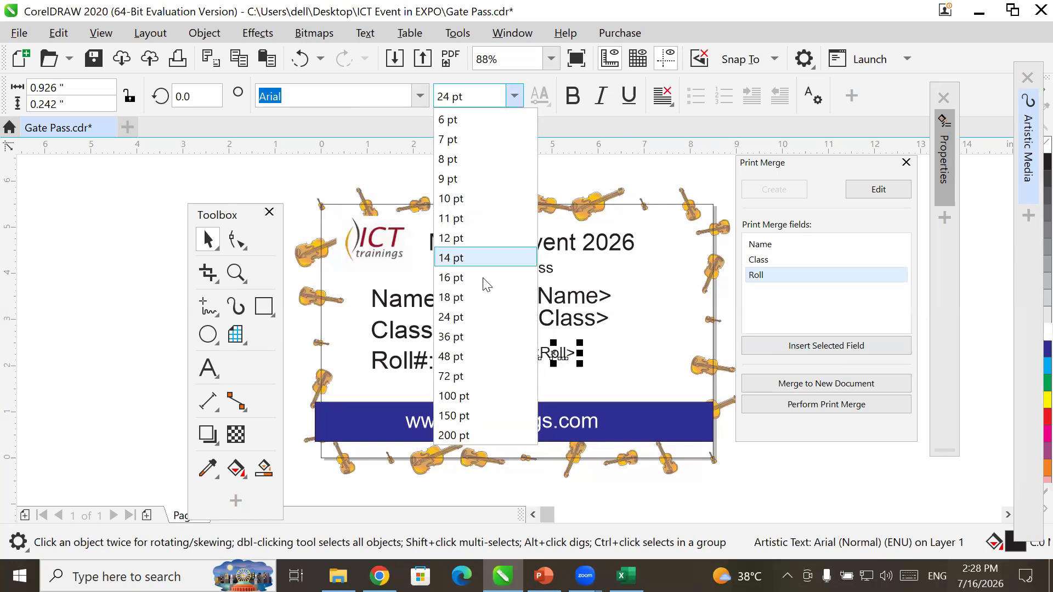
click(475, 335)
drag(543, 329, 543, 363)
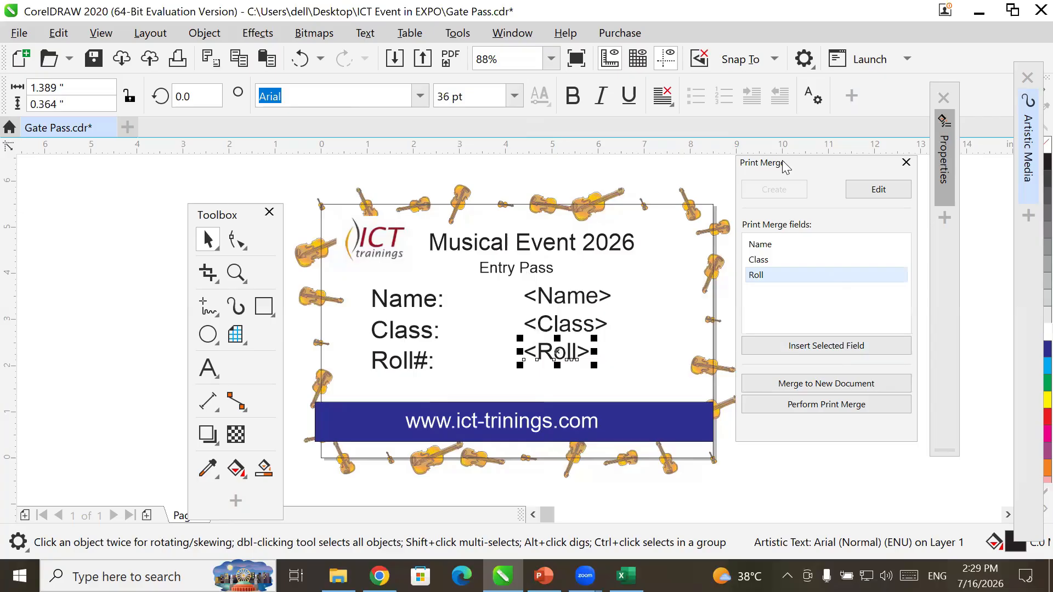
drag(786, 167, 750, 194)
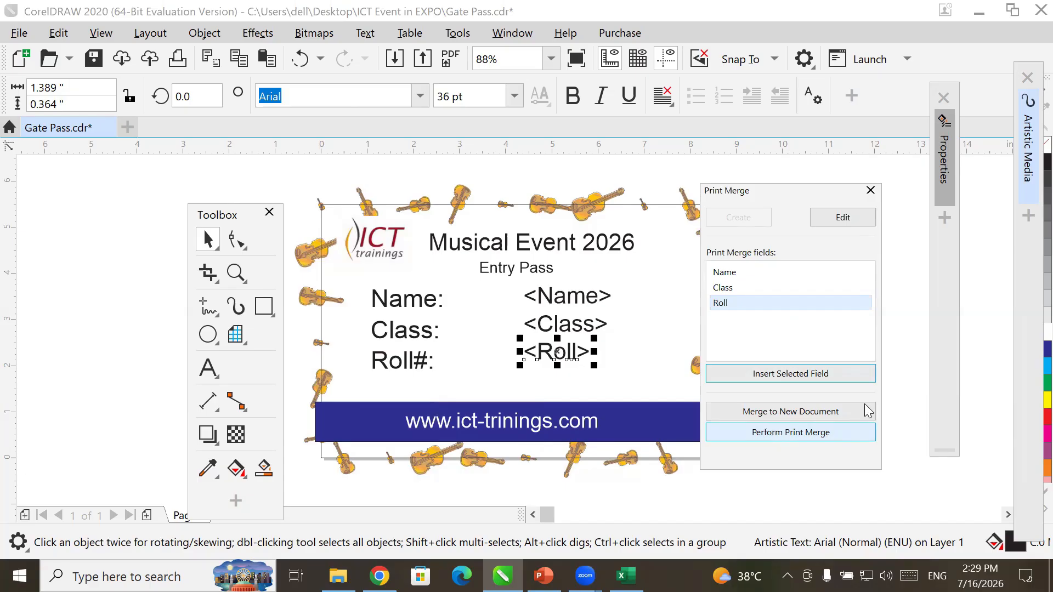
- Merge all records into a new document and check the first three merged passes
click(802, 412)
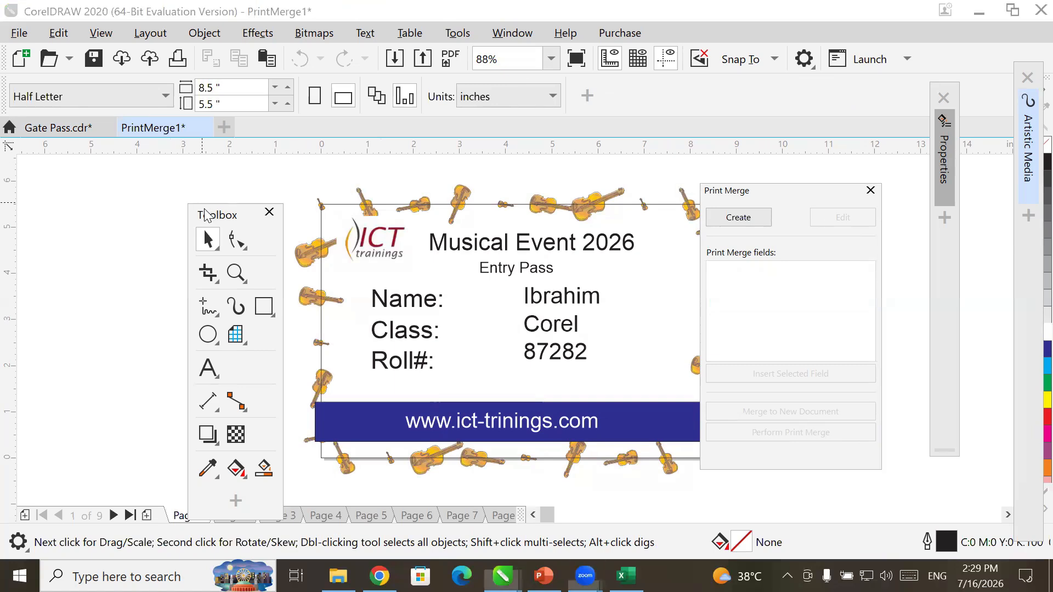
drag(206, 214, 100, 173)
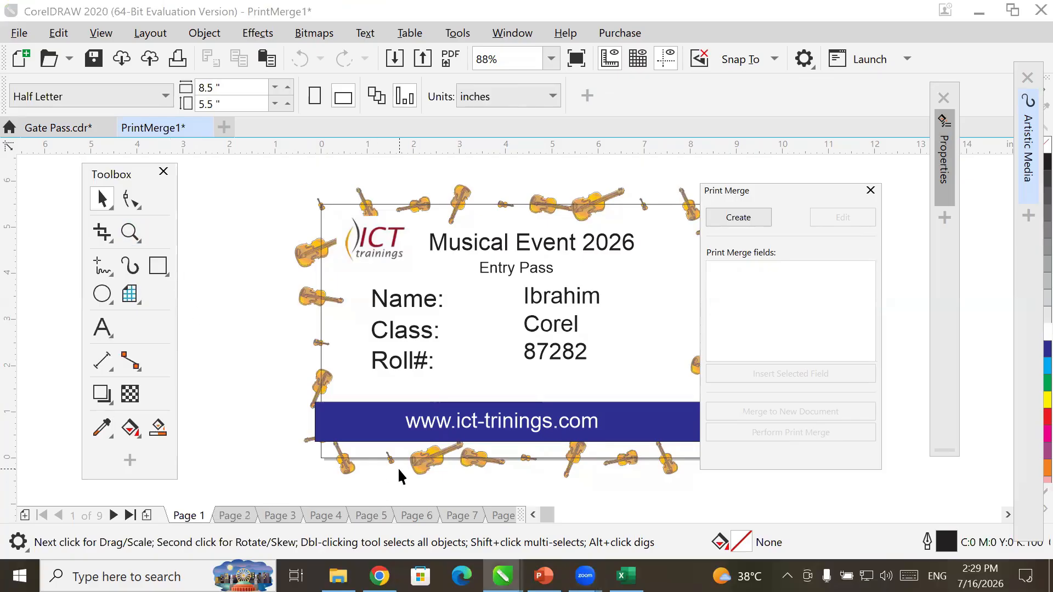
click(229, 514)
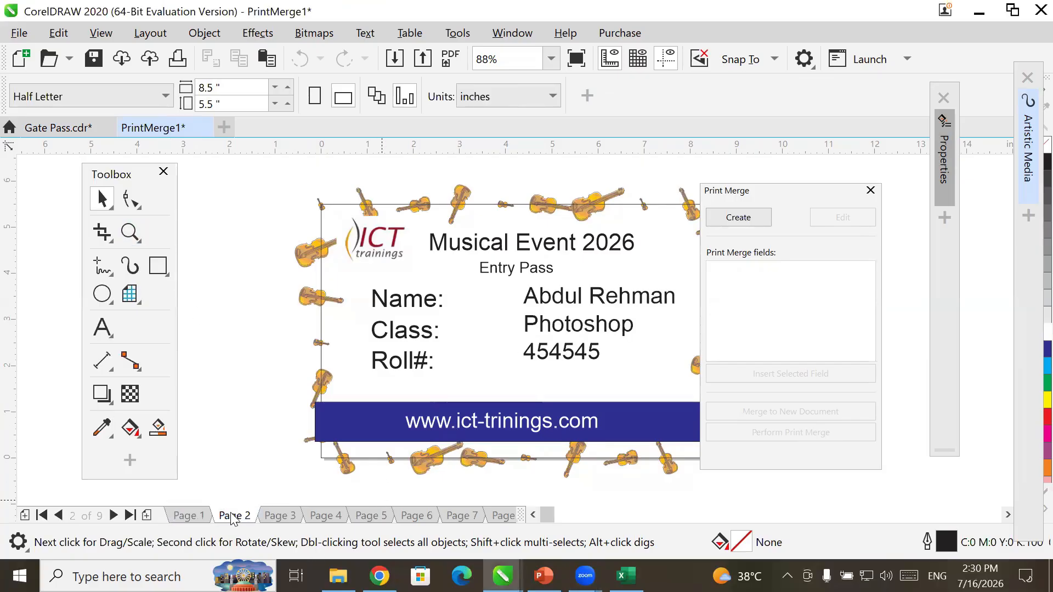
click(283, 519)
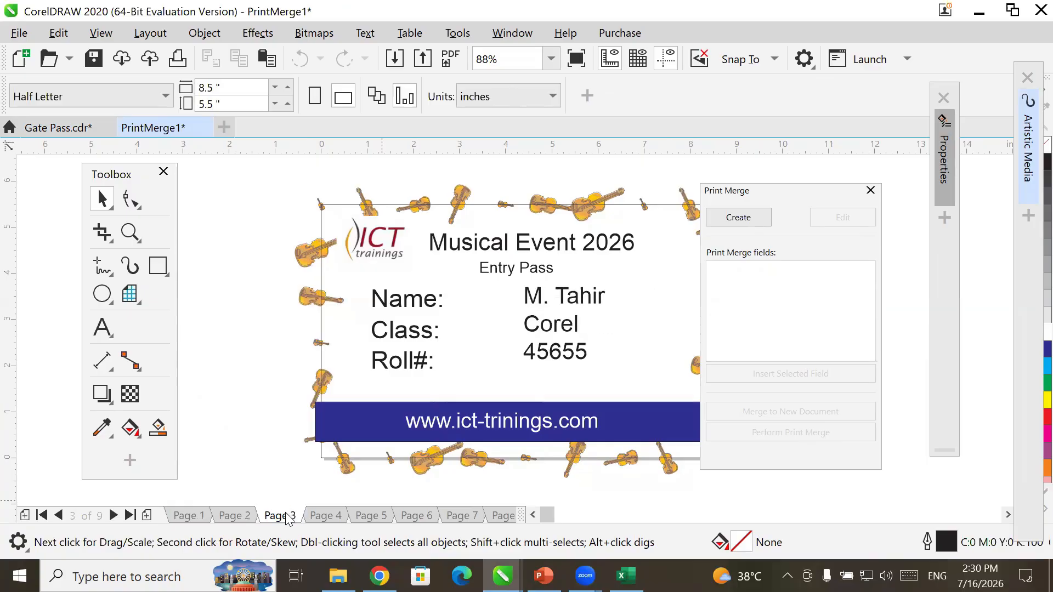
- Page through the merged passes from page 4 to page 9, then back to page 8
click(330, 516)
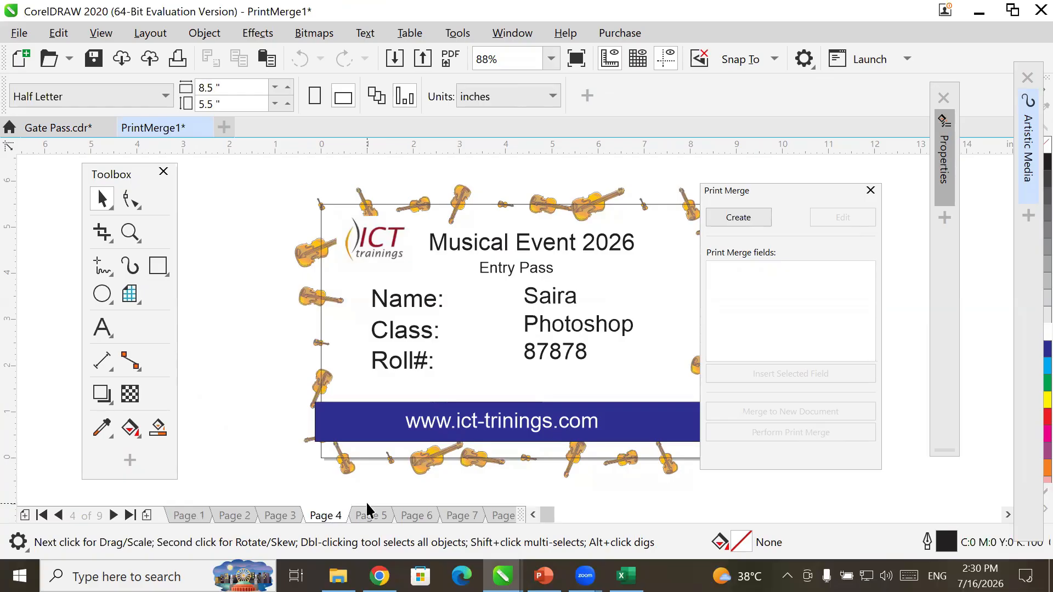
click(392, 519)
click(415, 518)
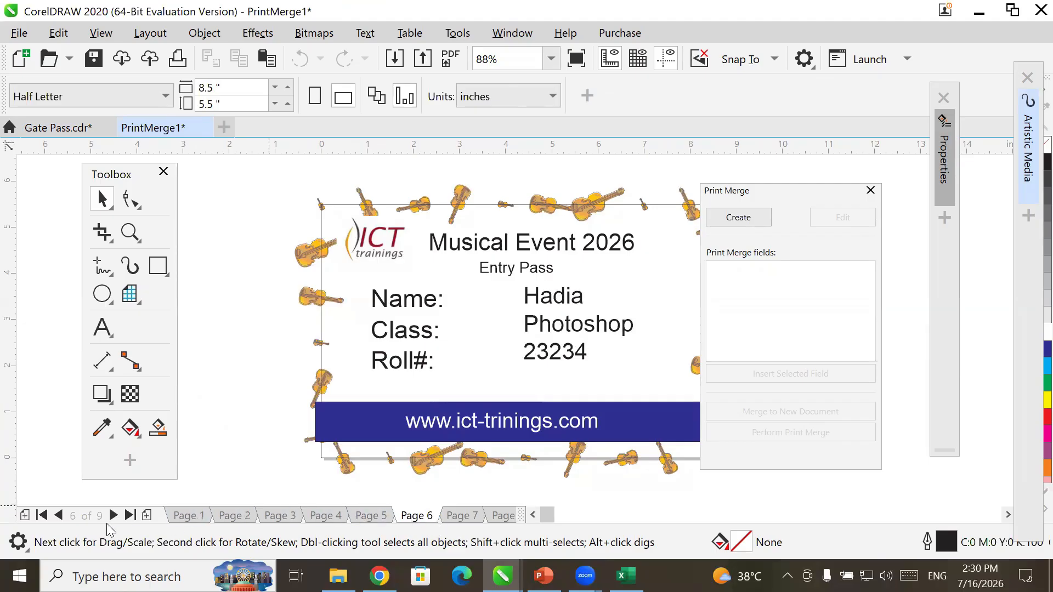
click(114, 516)
click(114, 515)
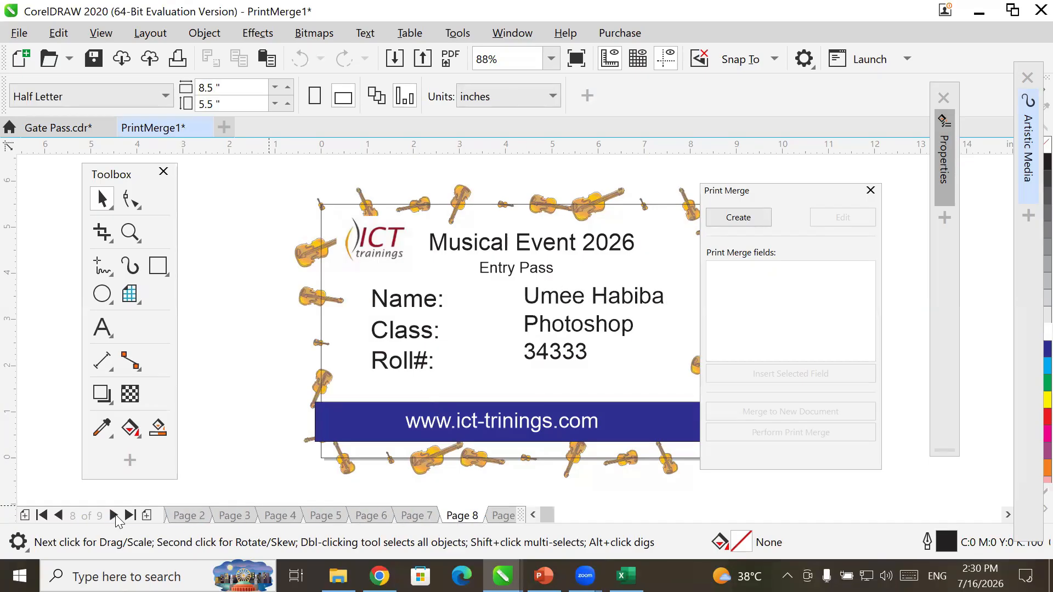
click(114, 516)
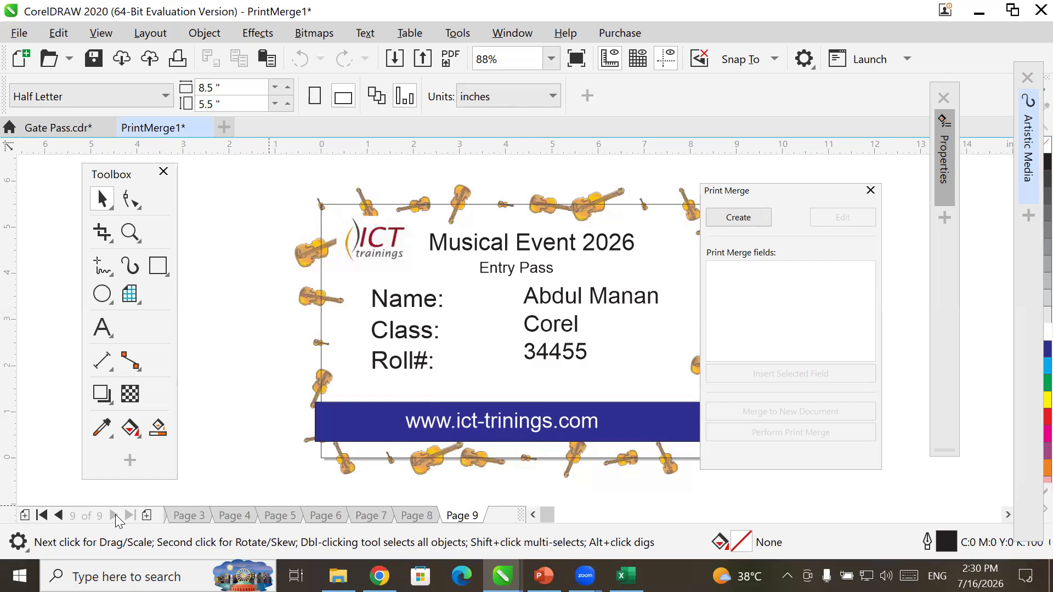
key(Page_Up)
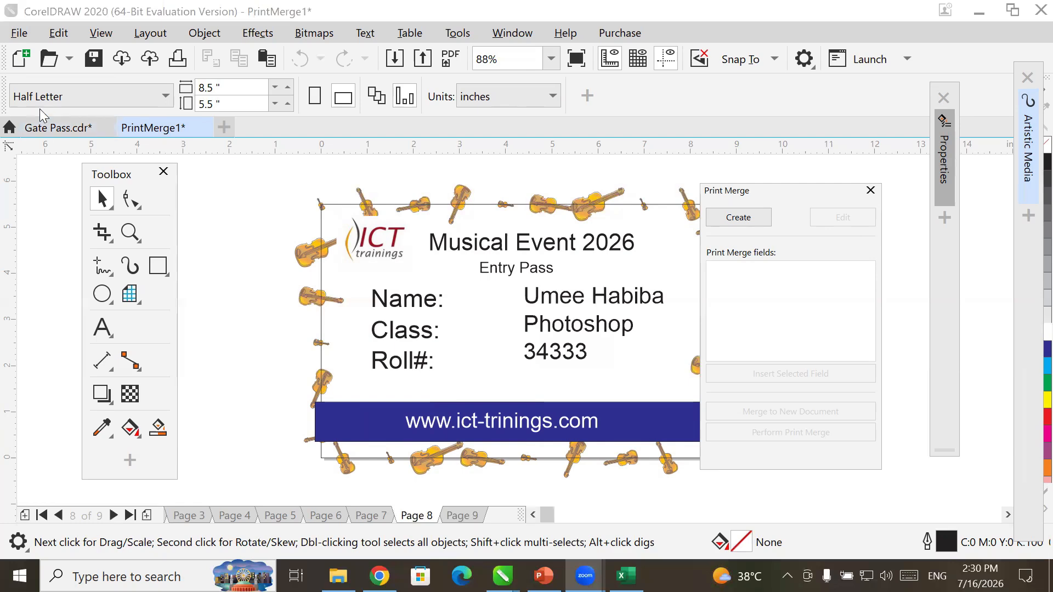
click(54, 128)
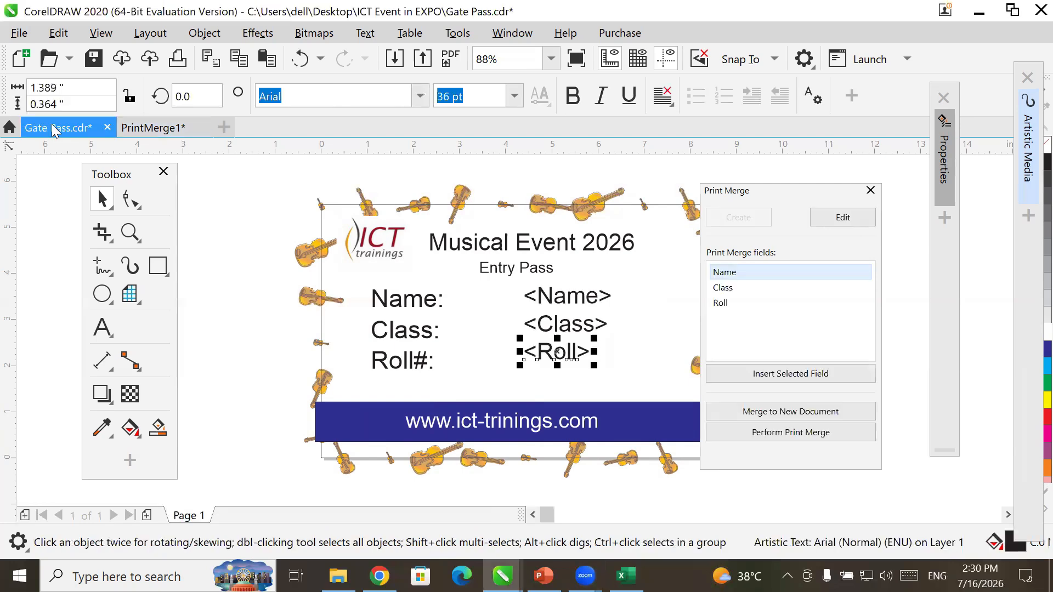
click(128, 130)
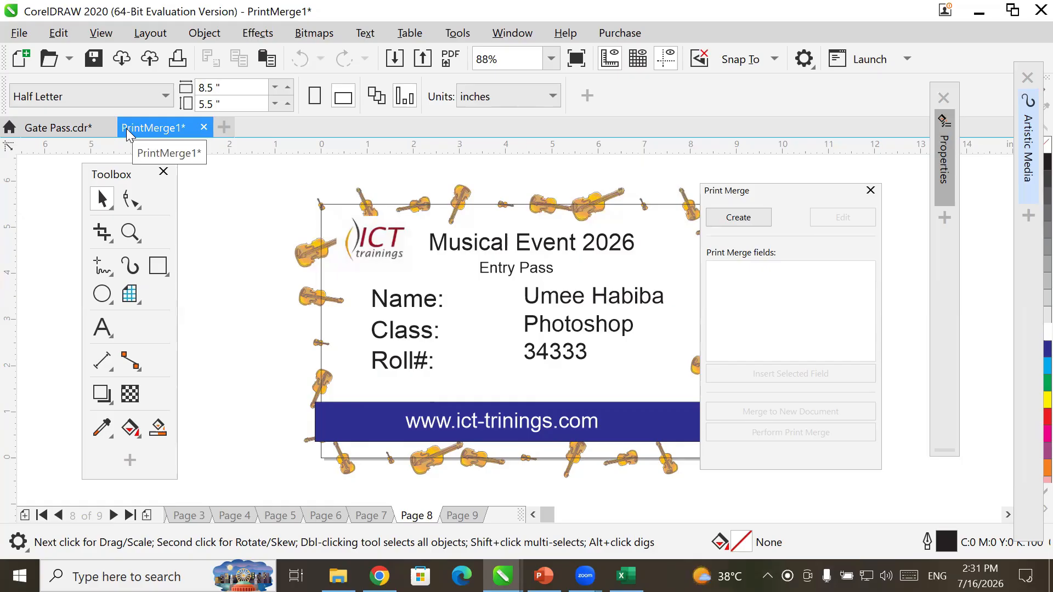
- Publish to PDF in the ICT Event in EXPO folder with the file name 'Final cards'
click(20, 34)
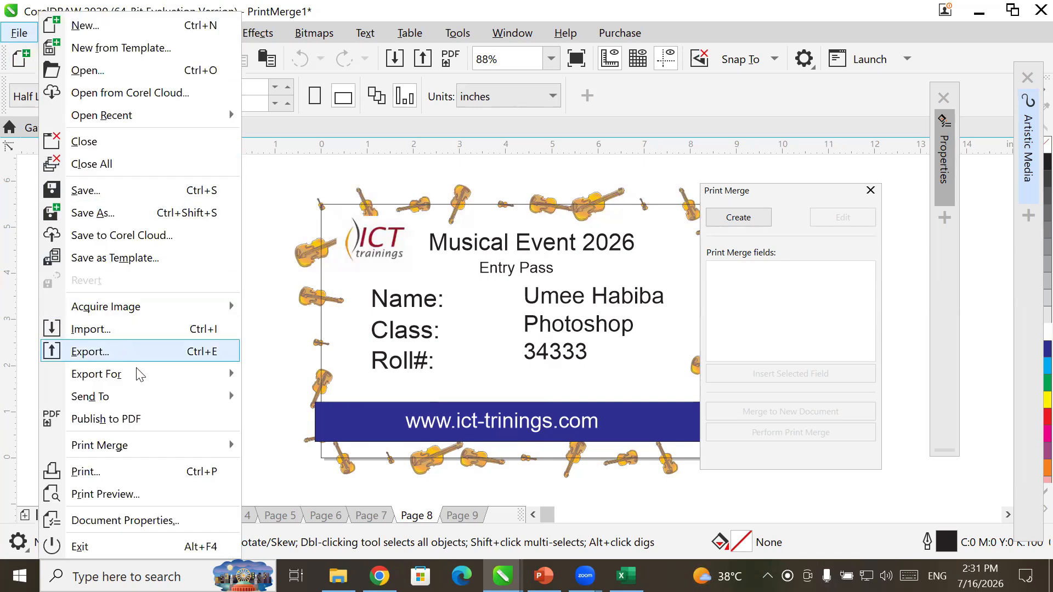
click(154, 418)
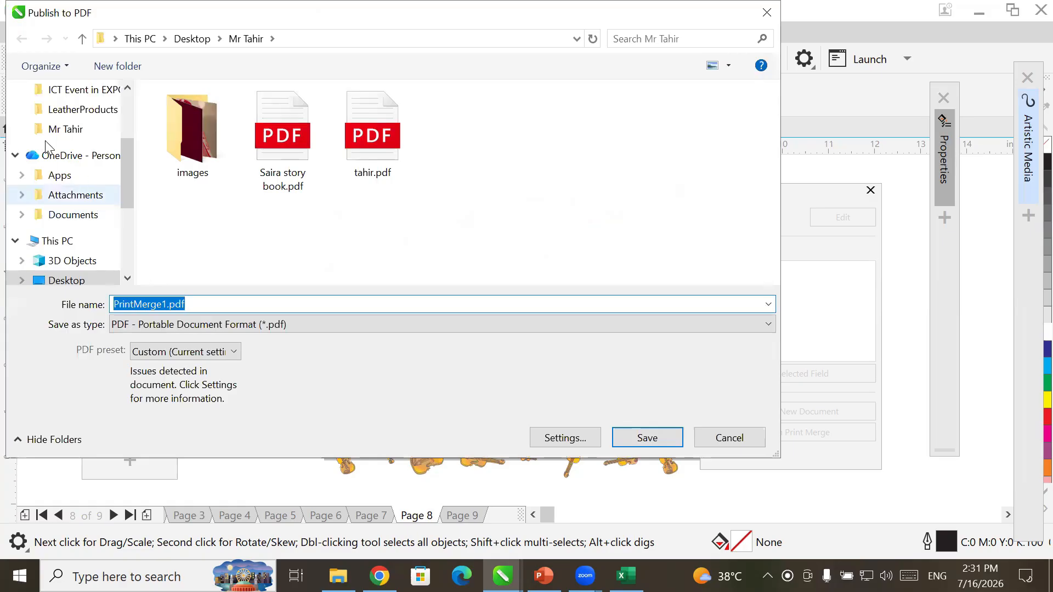
click(91, 97)
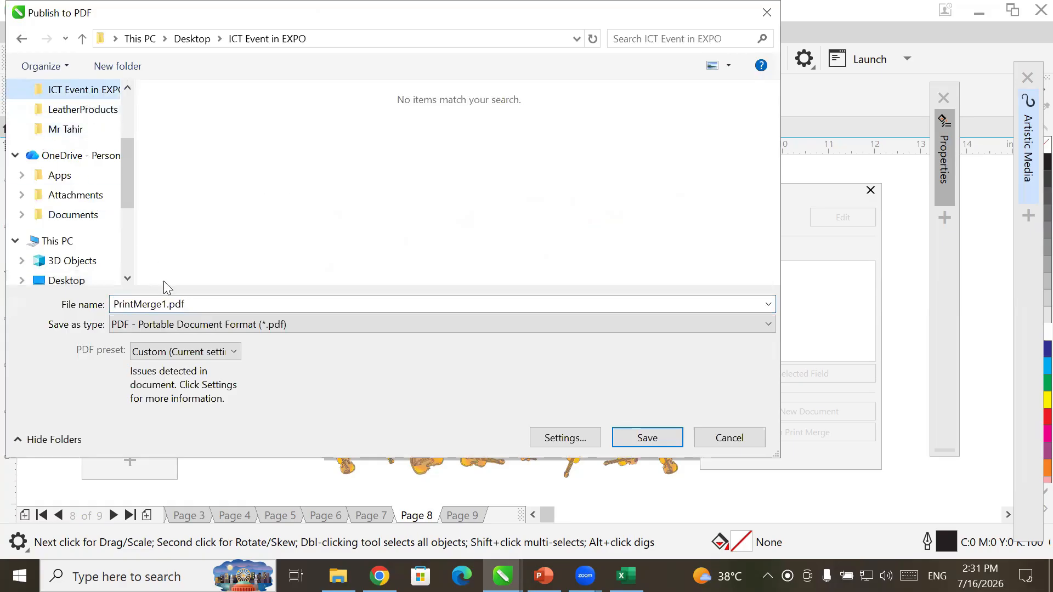
click(161, 301)
click(160, 301)
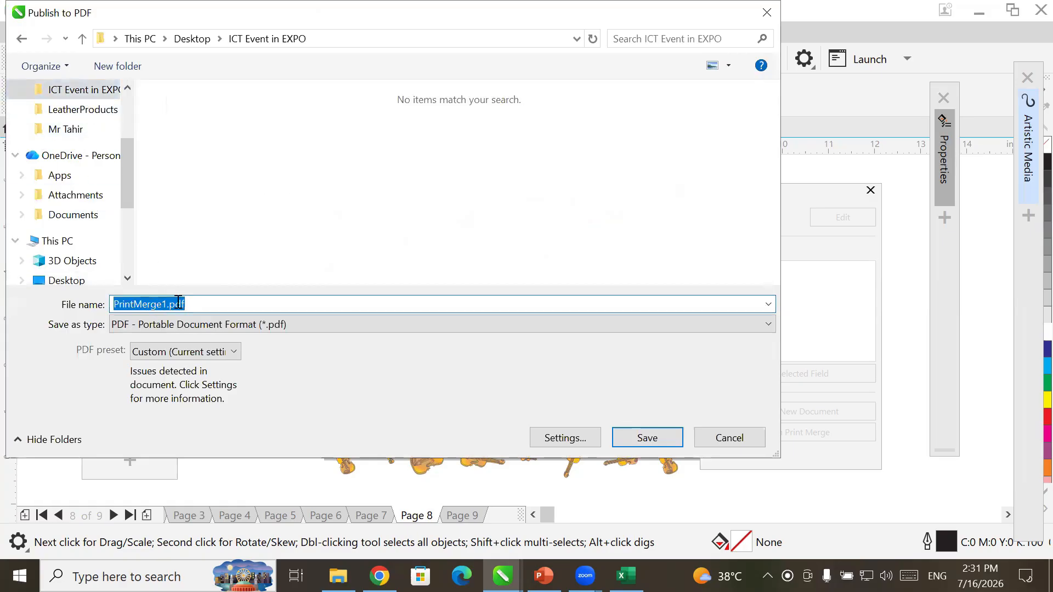
double_click(167, 303)
text(Final )
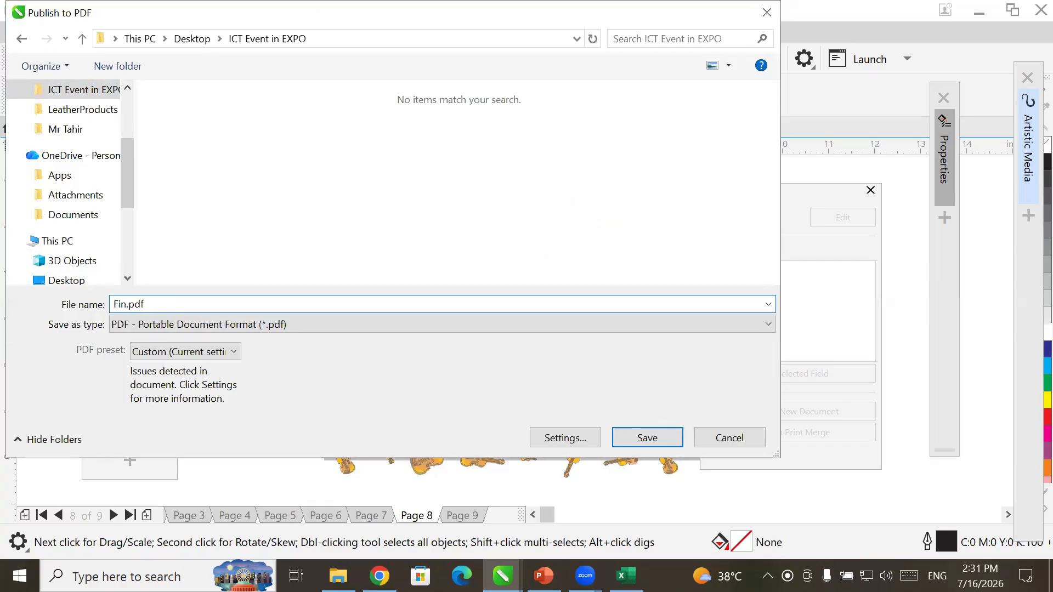
text(cards)
- Set the PDF export range to the whole document, pages 1-9, and save Final cards.pdf
click(558, 440)
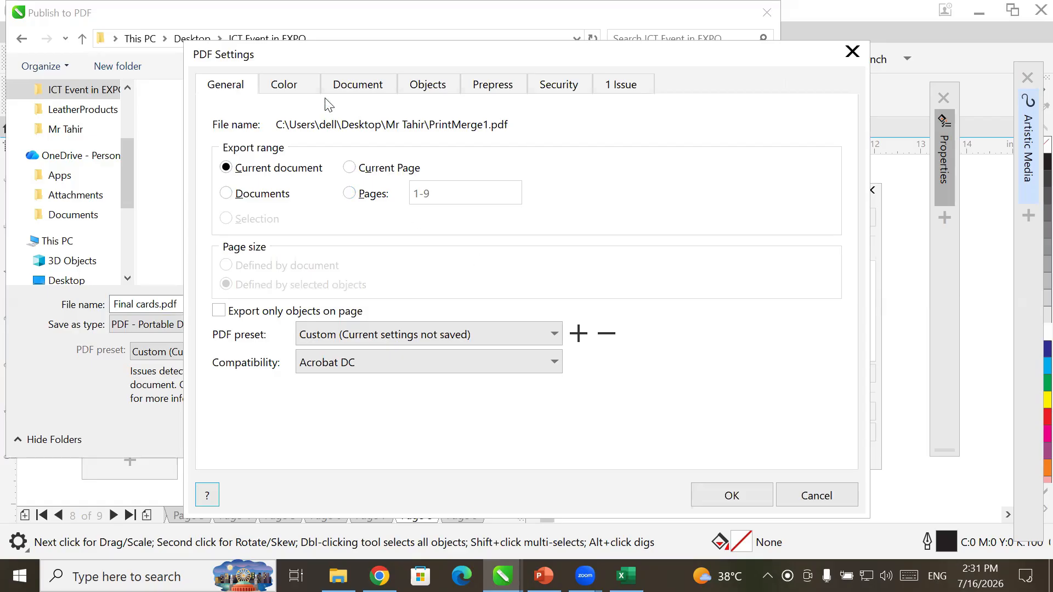
click(382, 175)
click(382, 197)
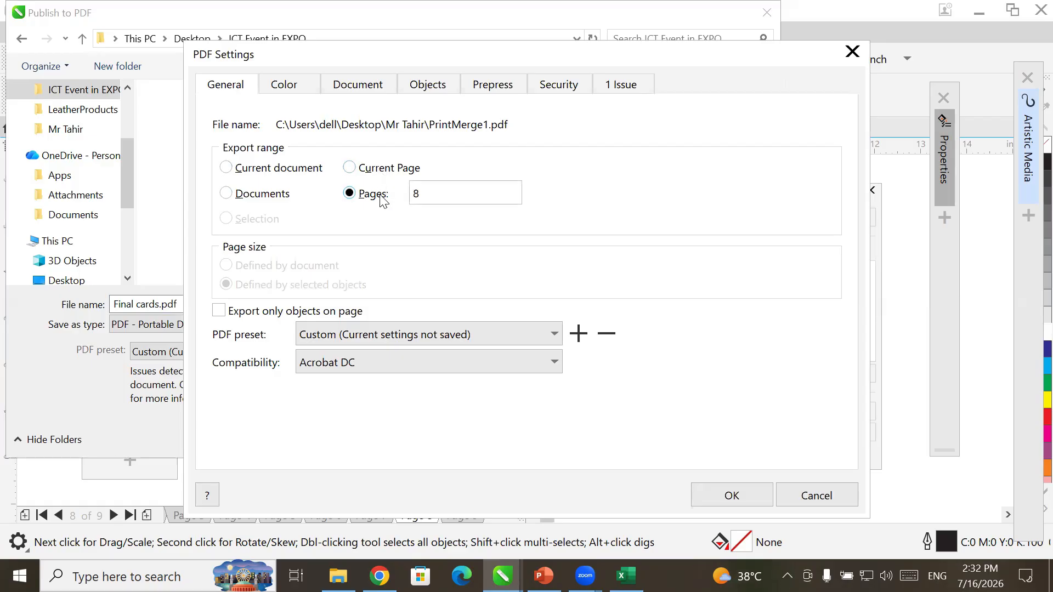
click(311, 173)
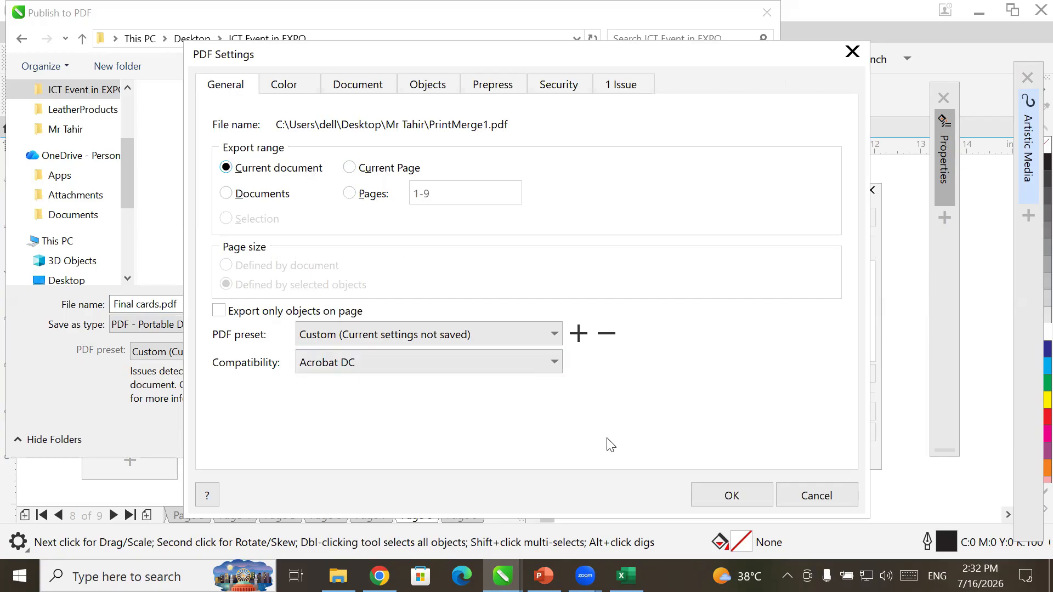
key(Return)
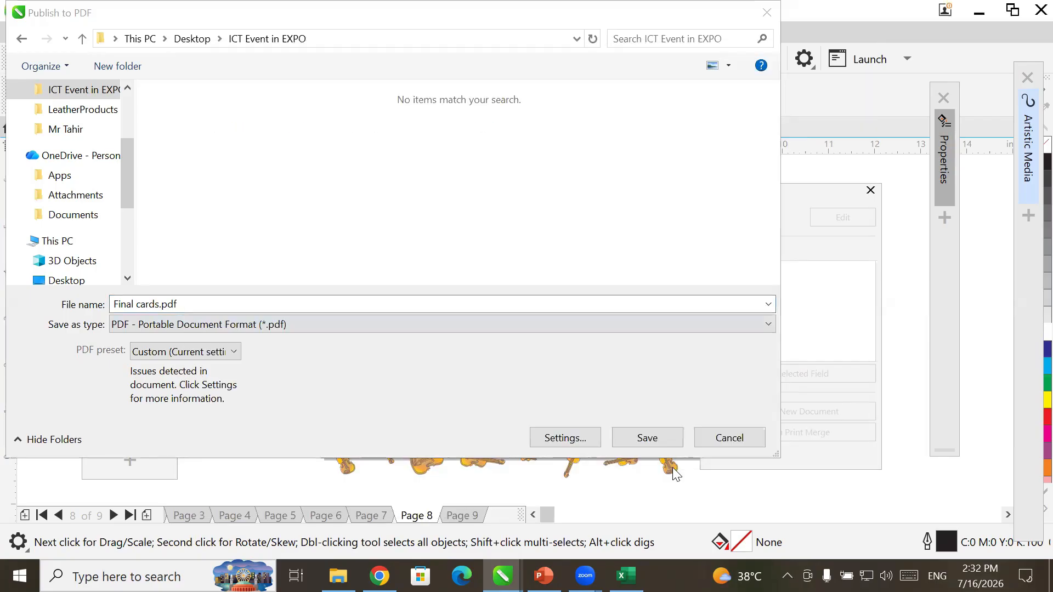
click(660, 438)
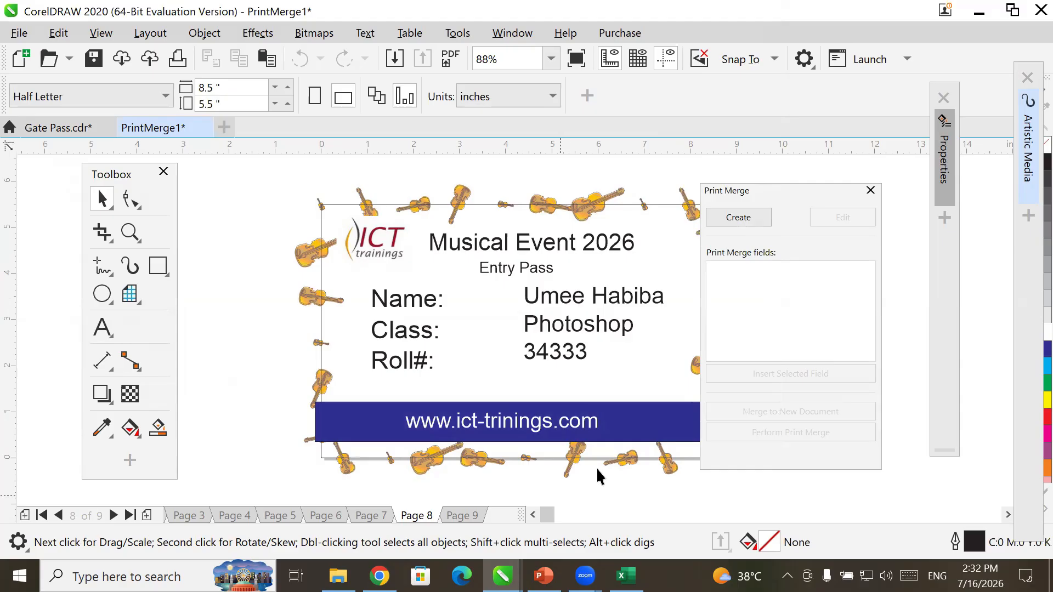
- Open Final cards.pdf from the ICT Event in EXPO folder through File Explorer
click(338, 576)
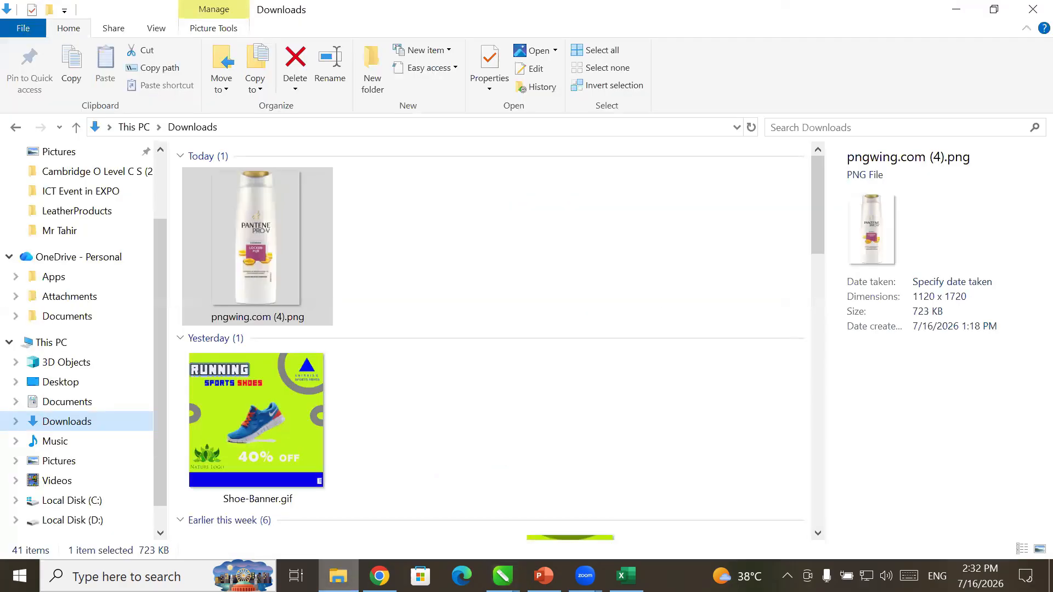
click(83, 192)
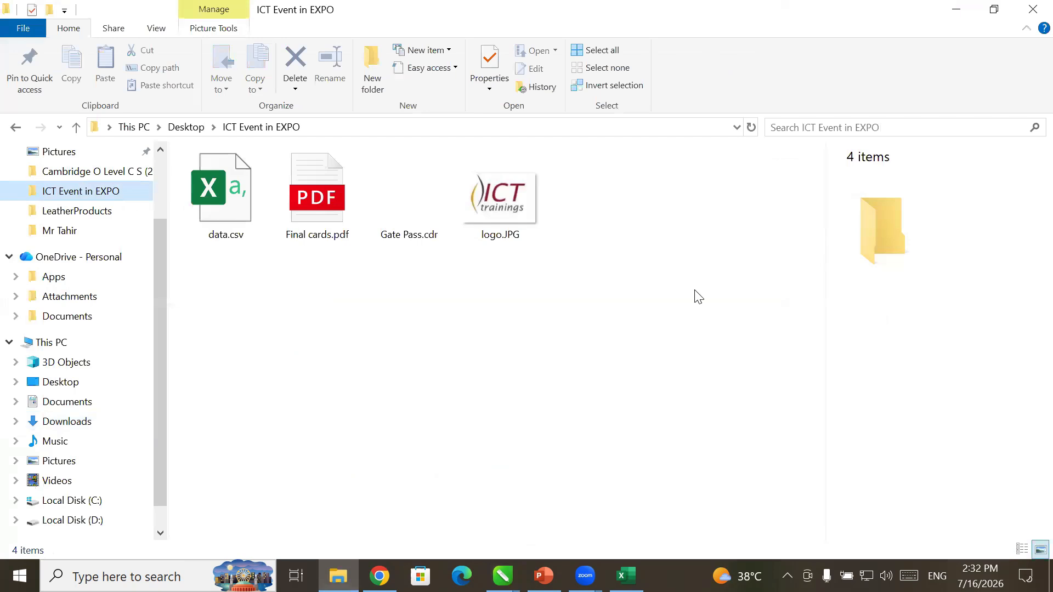
click(303, 215)
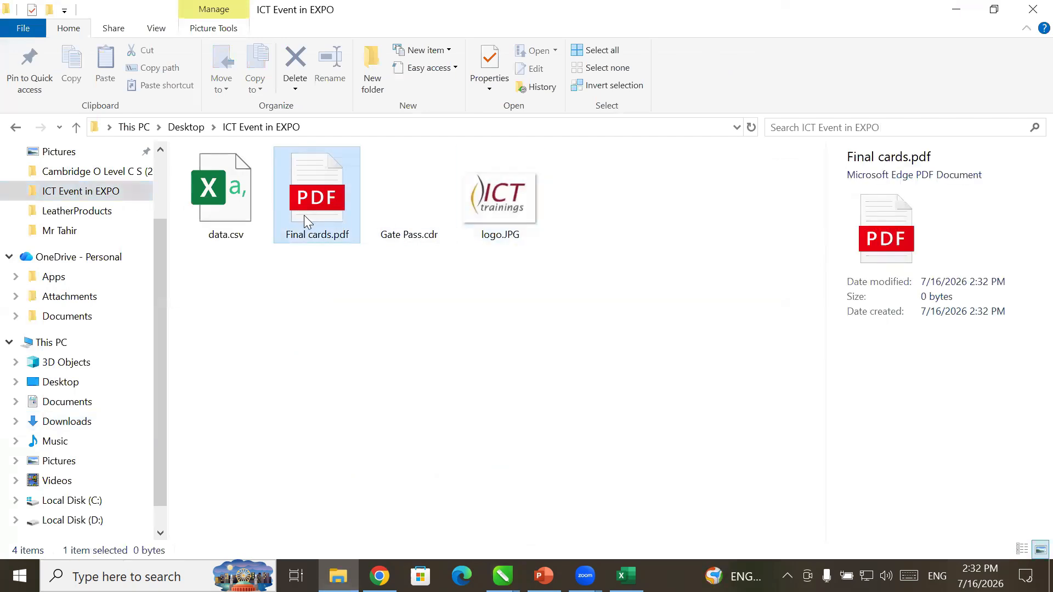
double_click(304, 215)
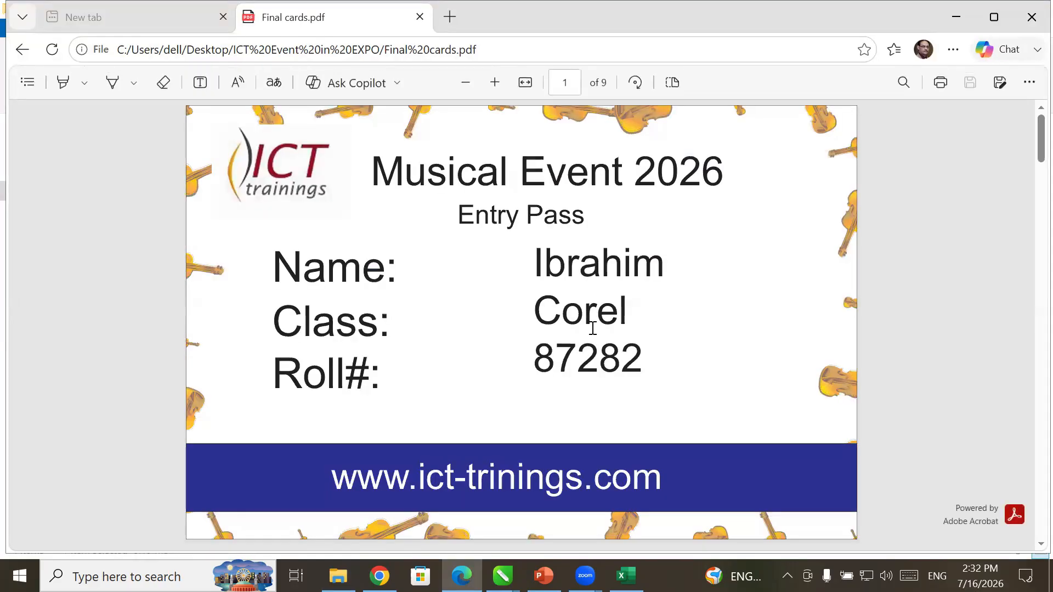
- Scroll through Final cards.pdf in Edge until the counter reads page 9 of 9
scroll(597, 320, down, 5)
scroll(598, 320, down, 4)
scroll(598, 320, up, 3)
scroll(597, 320, down, 9)
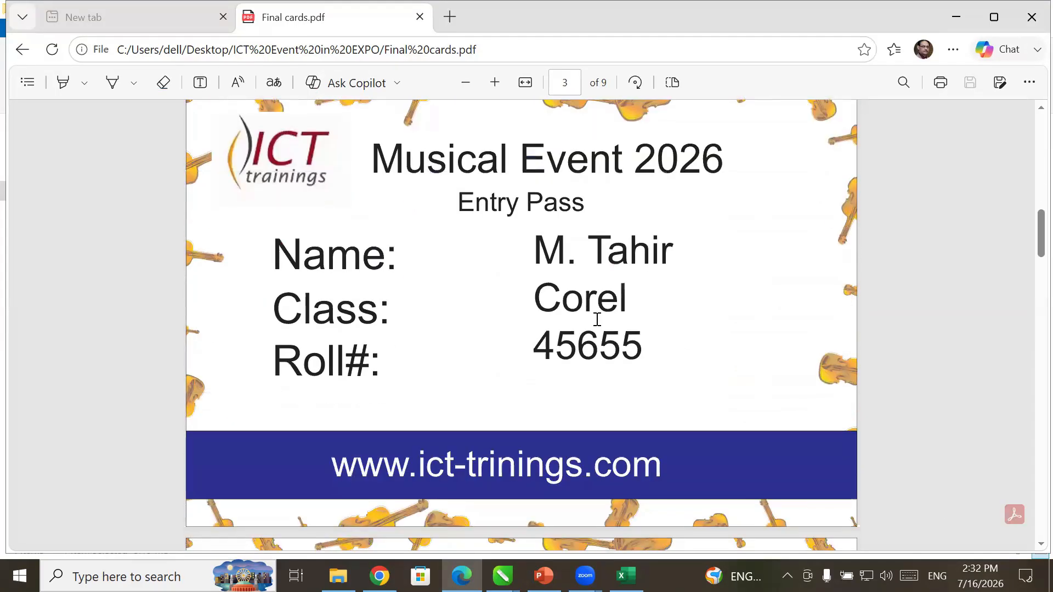
scroll(598, 319, down, 11)
scroll(597, 320, up, 3)
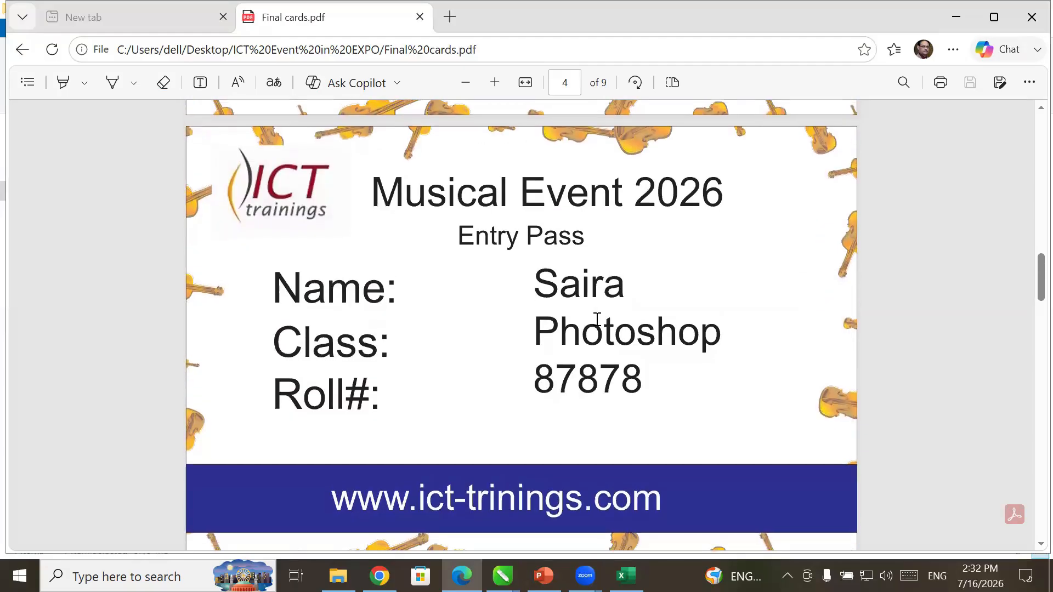
scroll(597, 320, down, 20)
scroll(597, 319, down, 12)
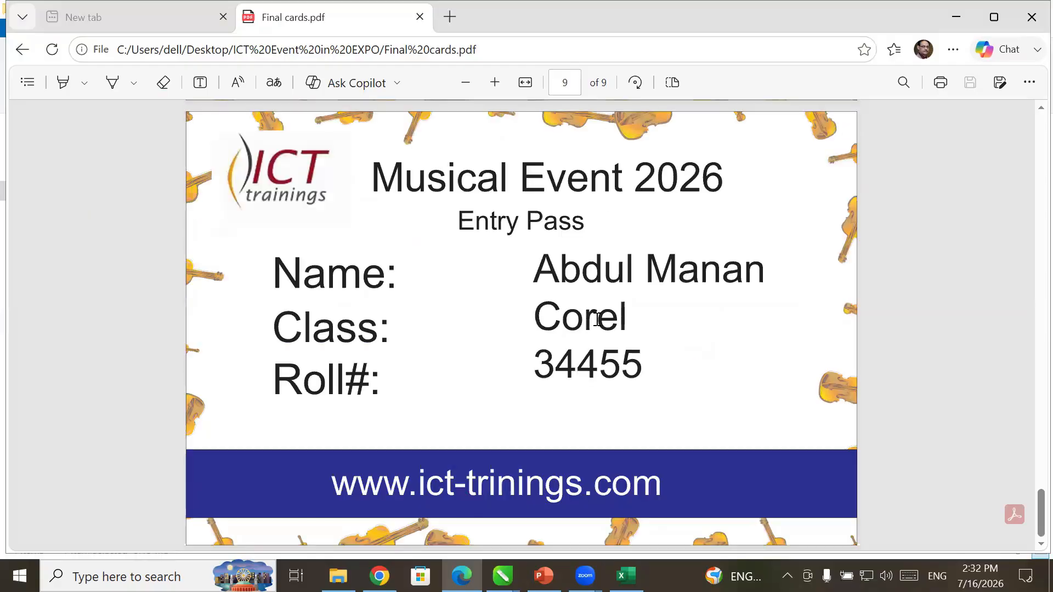